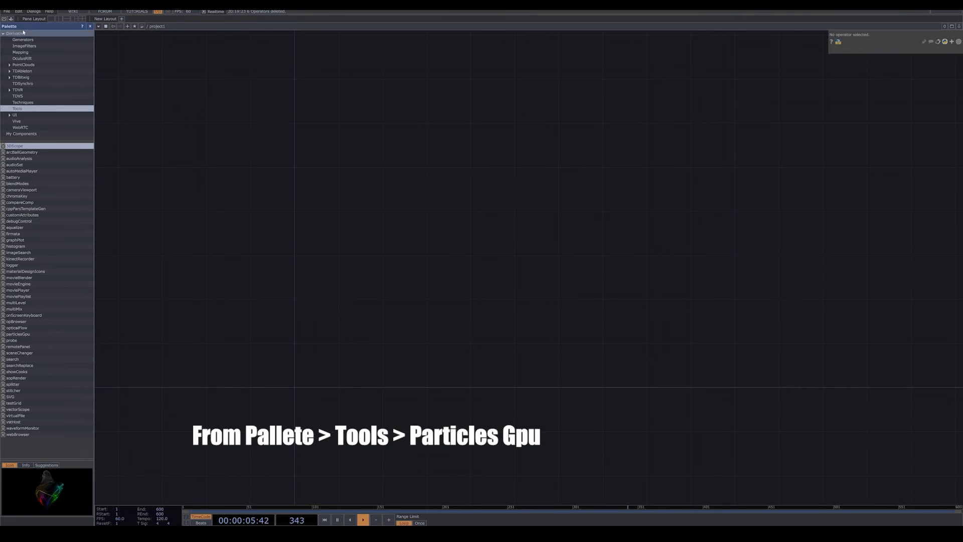
Add the particlesGpu component from the Palette's Tools collection to the empty project1 network.
left_click(90, 28)
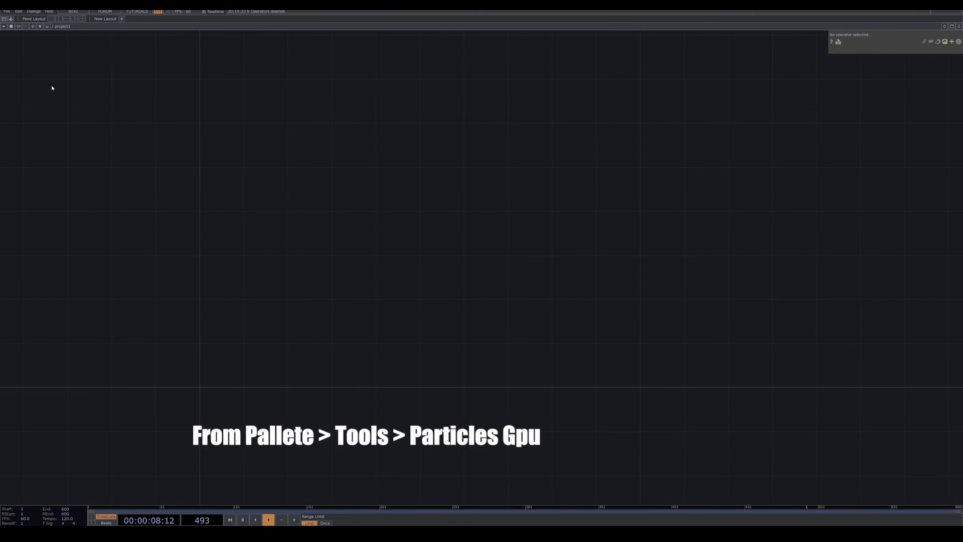
left_click(11, 20)
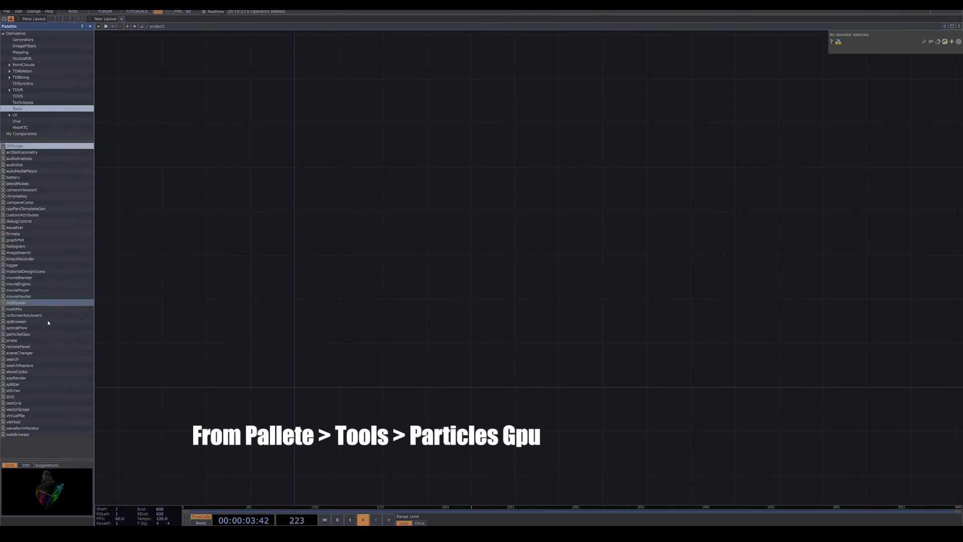
left_click_drag(21, 334, 309, 266)
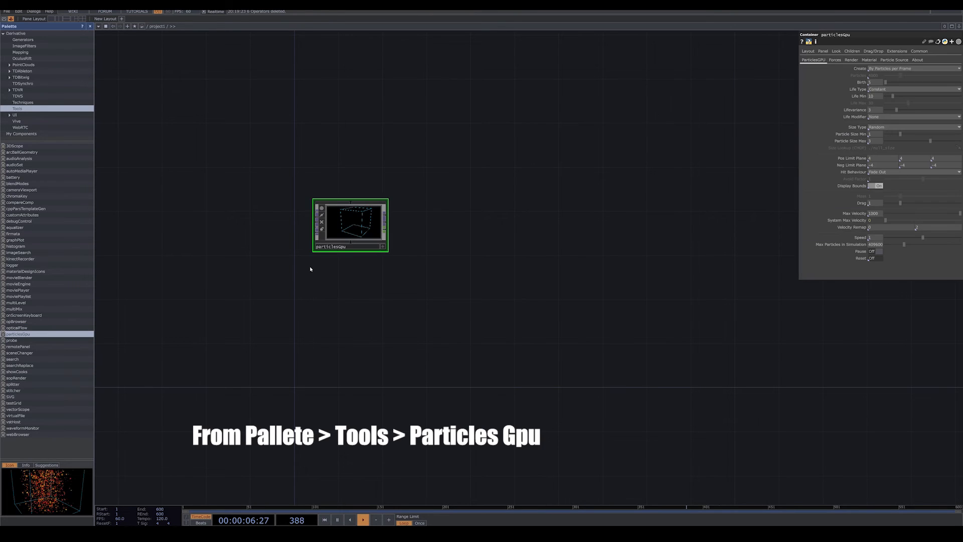
Inspect the particle box in the particlesGpu viewer from several angles, reset it to the home view, and deactivate the viewer.
scroll(401, 225, "up", 8)
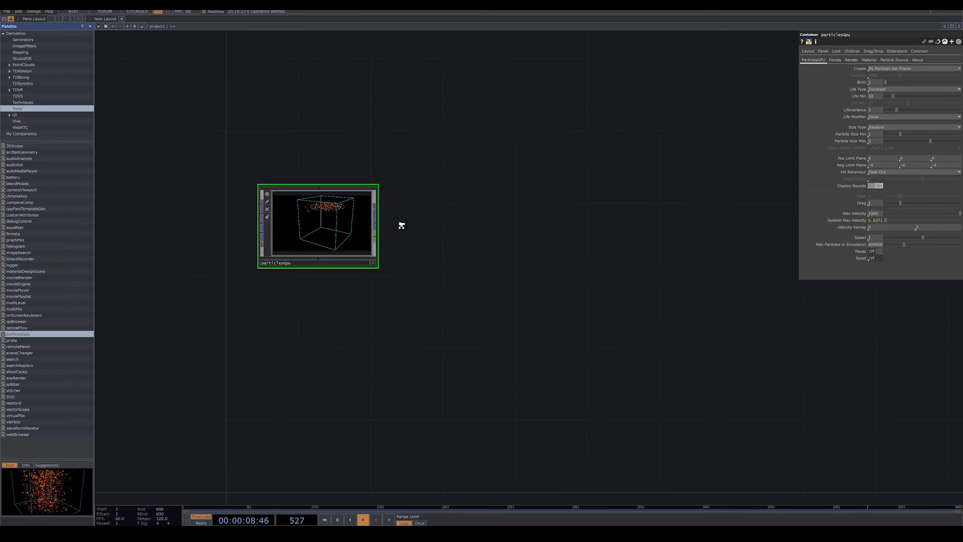
left_click_drag(454, 243, 576, 253)
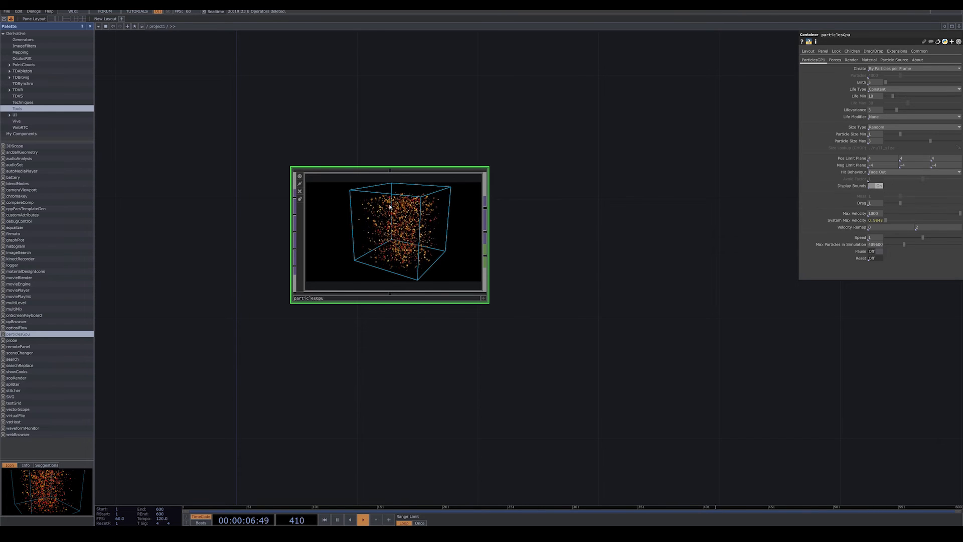
scroll(501, 231, "up", 5)
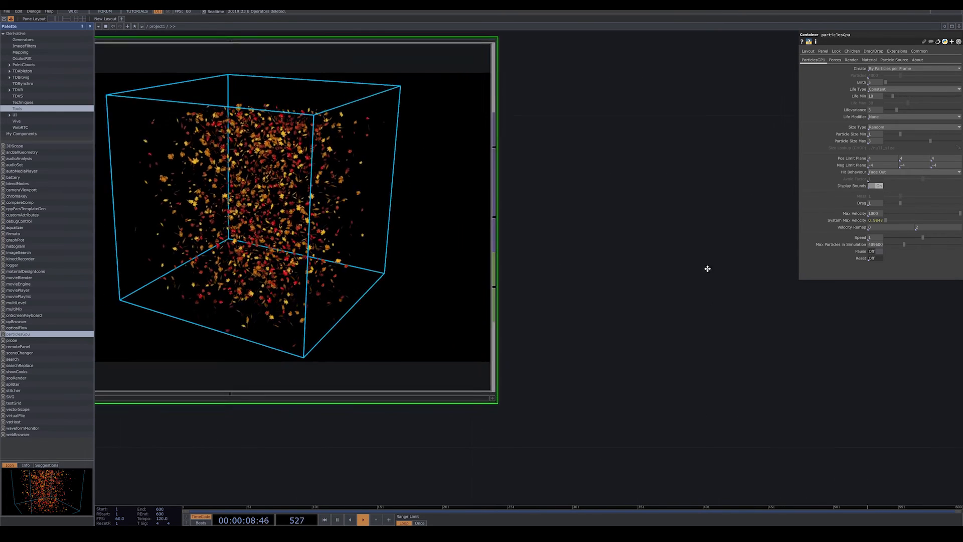
key("h")
left_click_drag(759, 336, 678, 303)
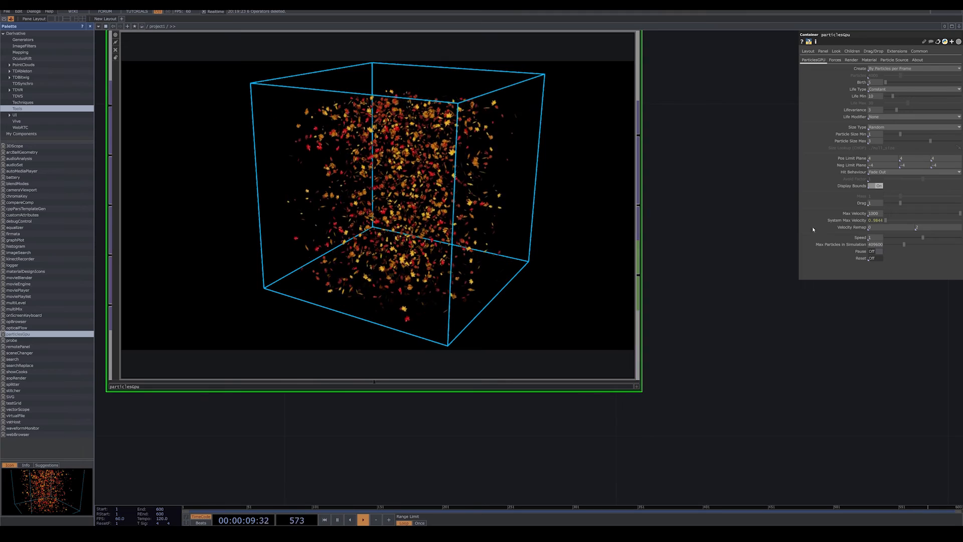
left_click(638, 389)
left_click_drag(486, 297, 542, 276)
left_click_drag(484, 257, 441, 173)
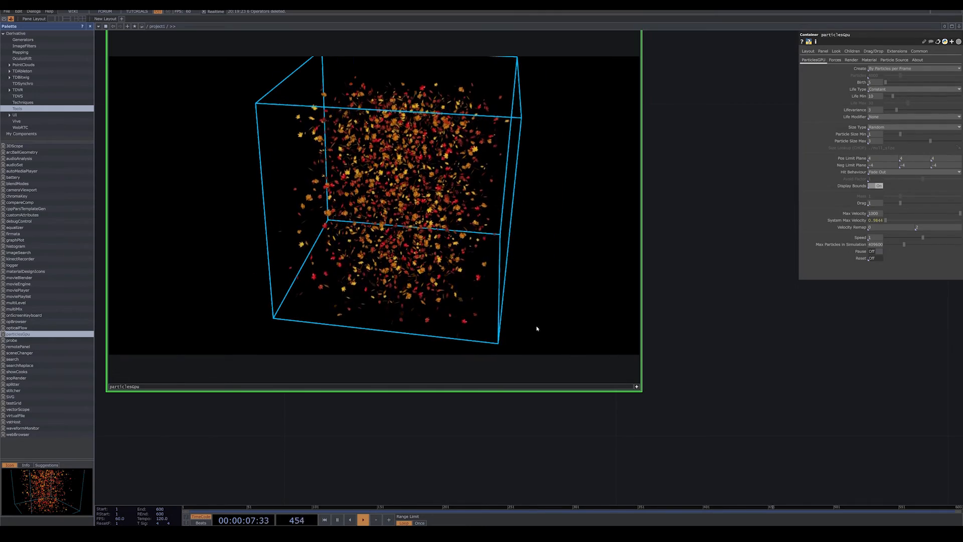
left_click_drag(492, 309, 498, 289)
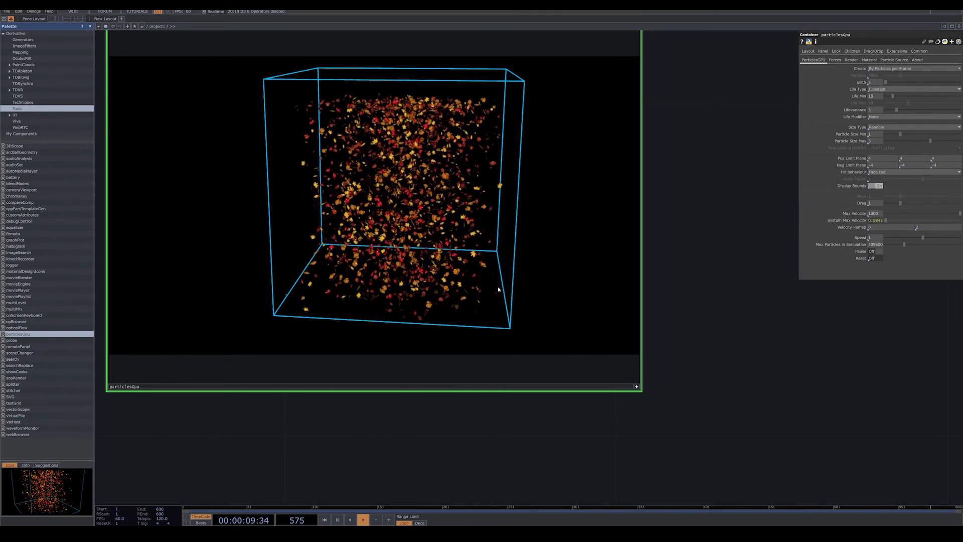
key("h")
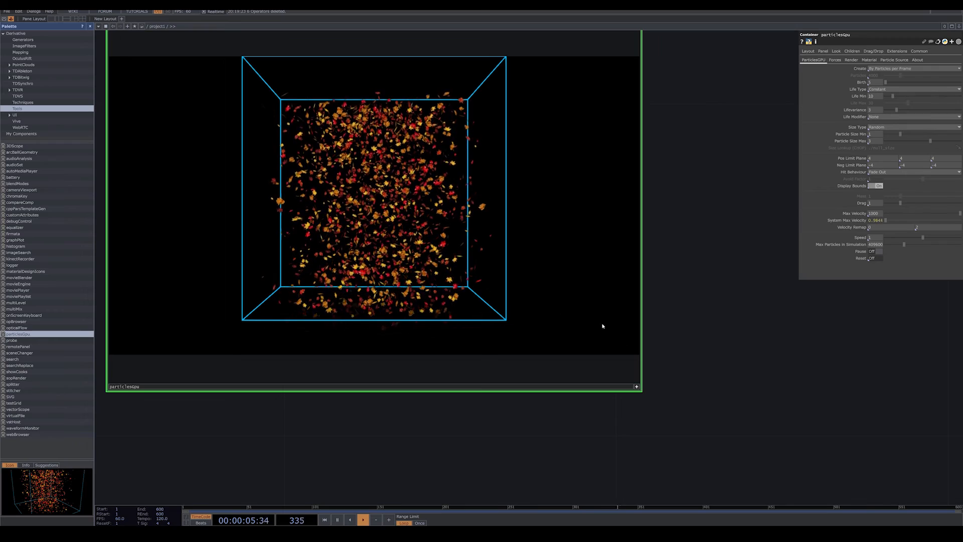
left_click(637, 387)
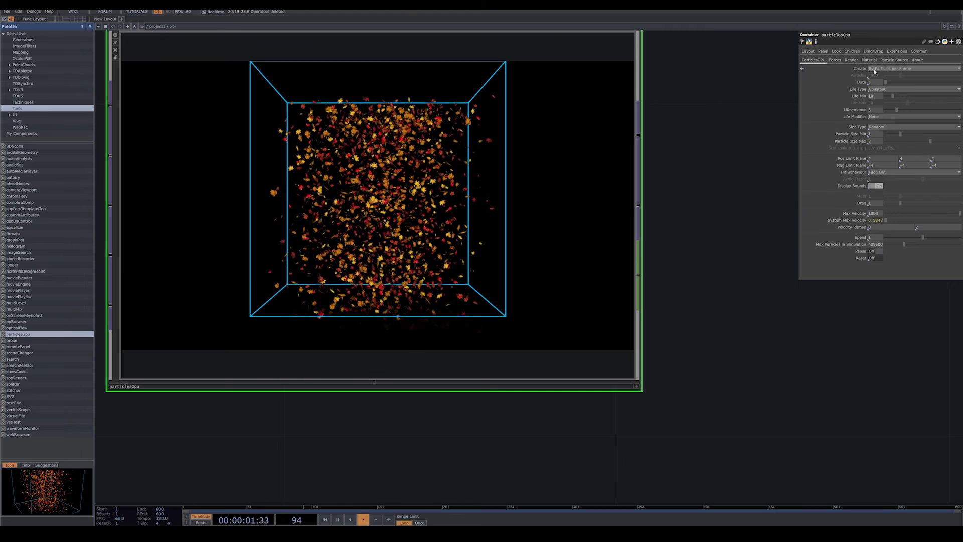
Try By Total Number of Particles as the Create mode, and restore By Particles per Frame.
left_click(892, 70)
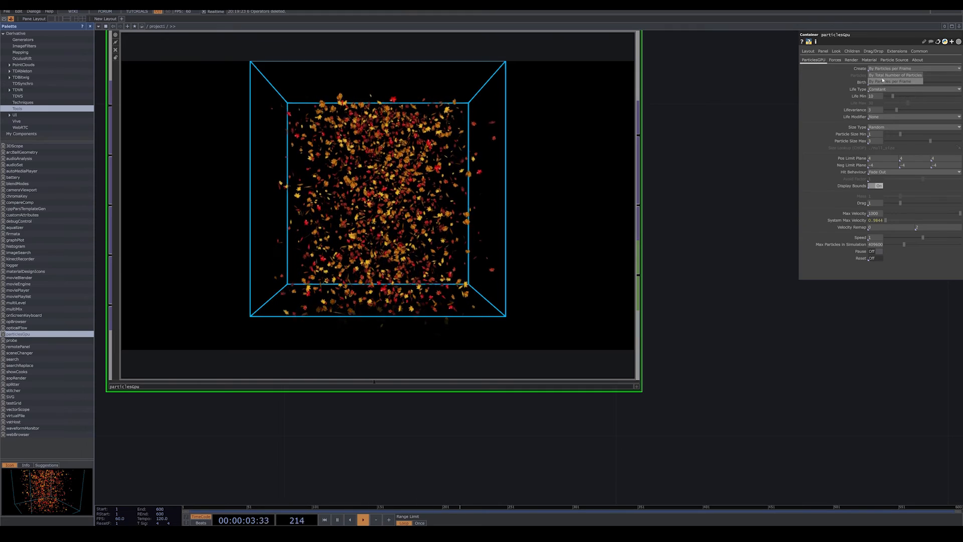
left_click(886, 75)
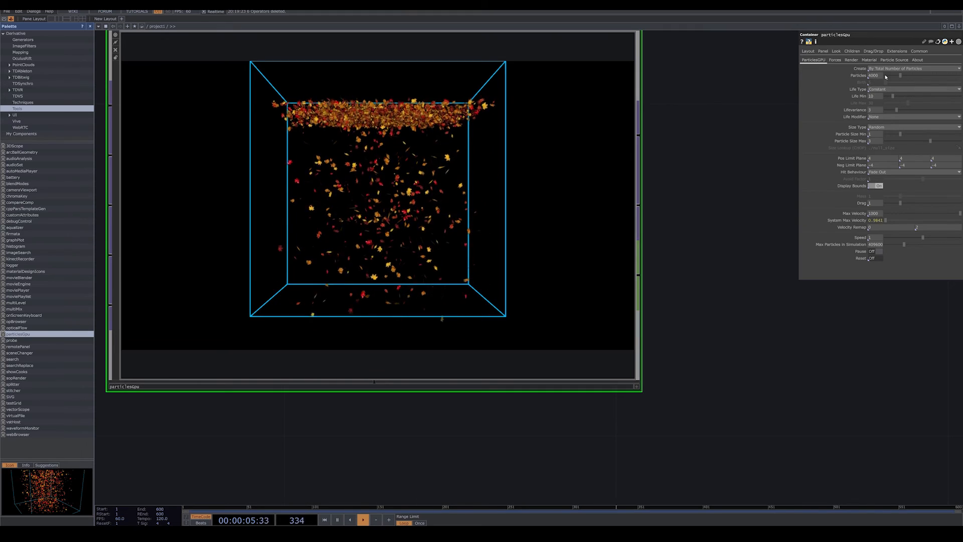
left_click(878, 69)
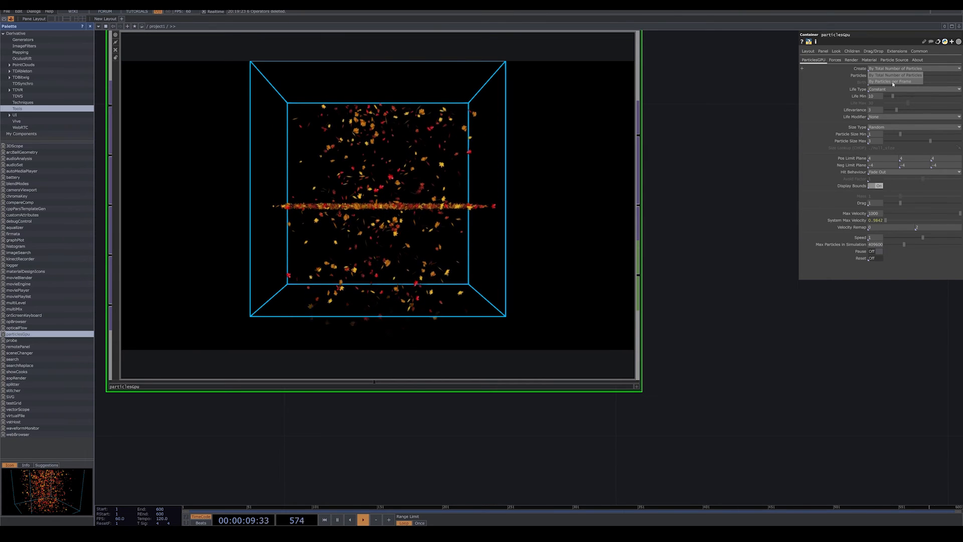
left_click(893, 82)
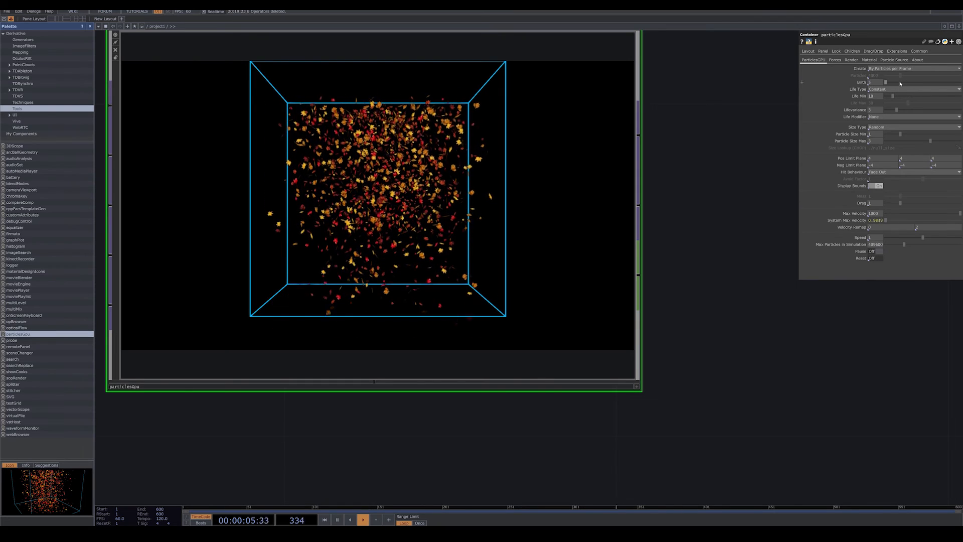
Set the particle Birth rate to 2510 and Life Min to 15.1.
left_click_drag(899, 84, 906, 83)
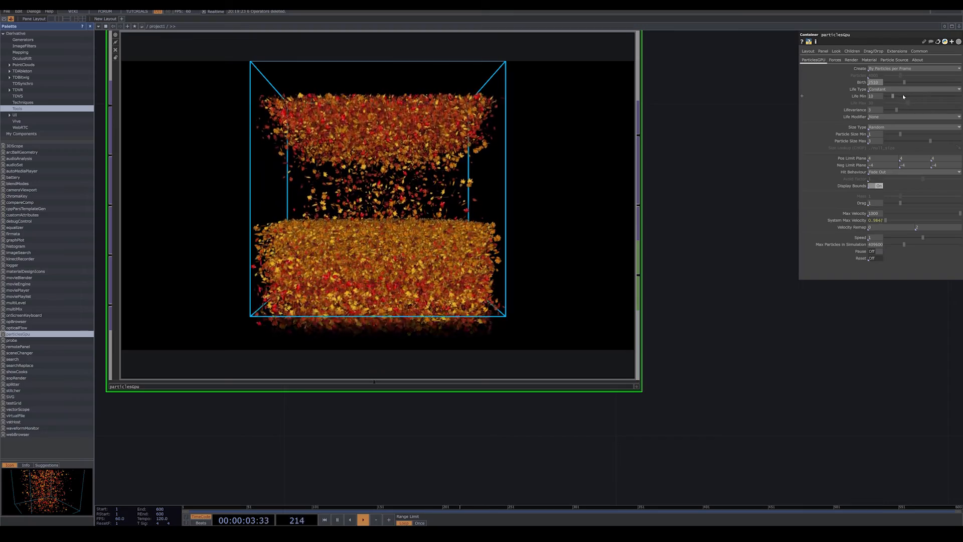
left_click(903, 95)
left_click(895, 95)
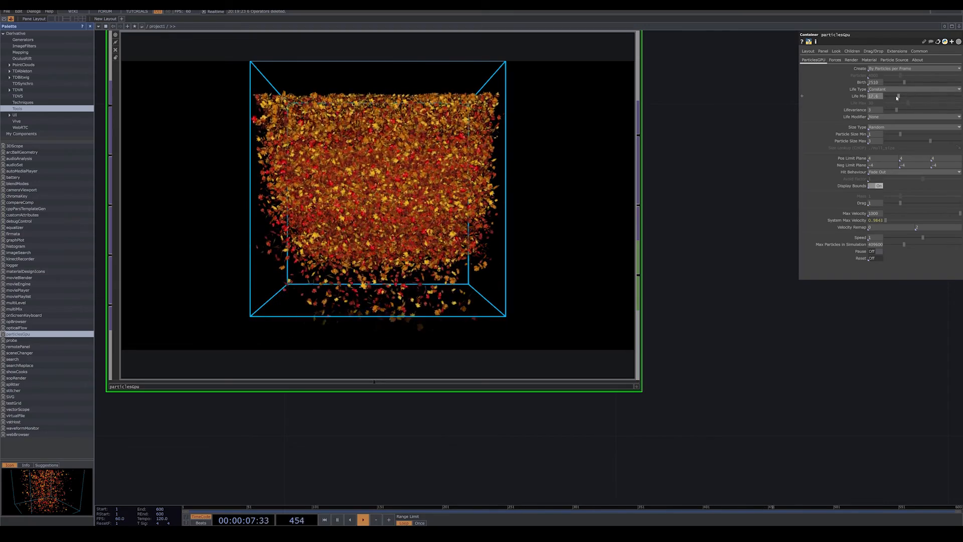
left_click(897, 98)
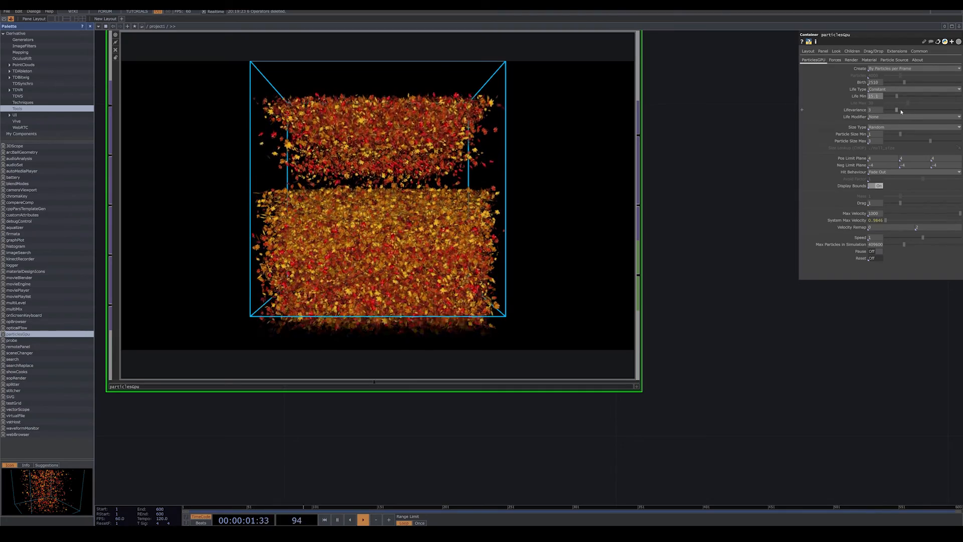
Set the particles' life variance to 5.5.
left_click_drag(901, 111, 911, 111)
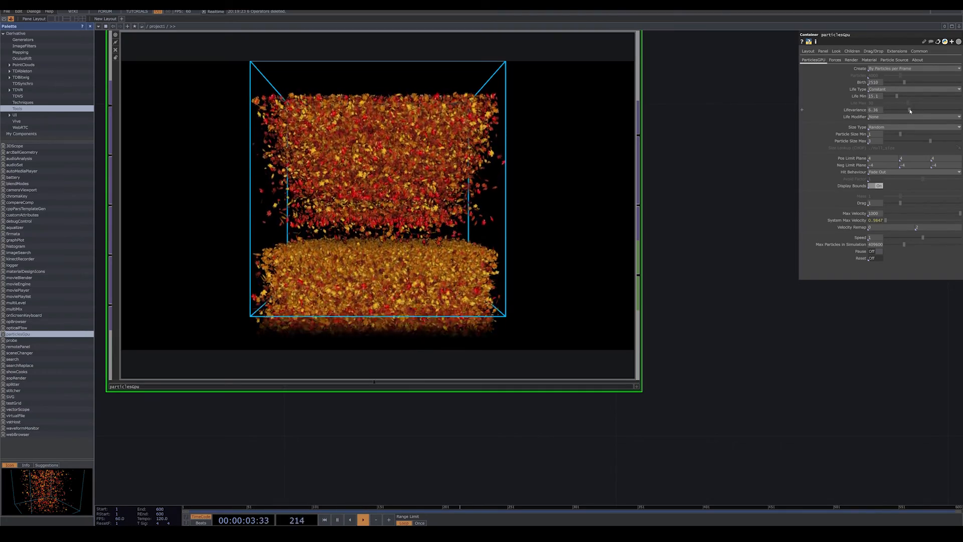
left_click(909, 110)
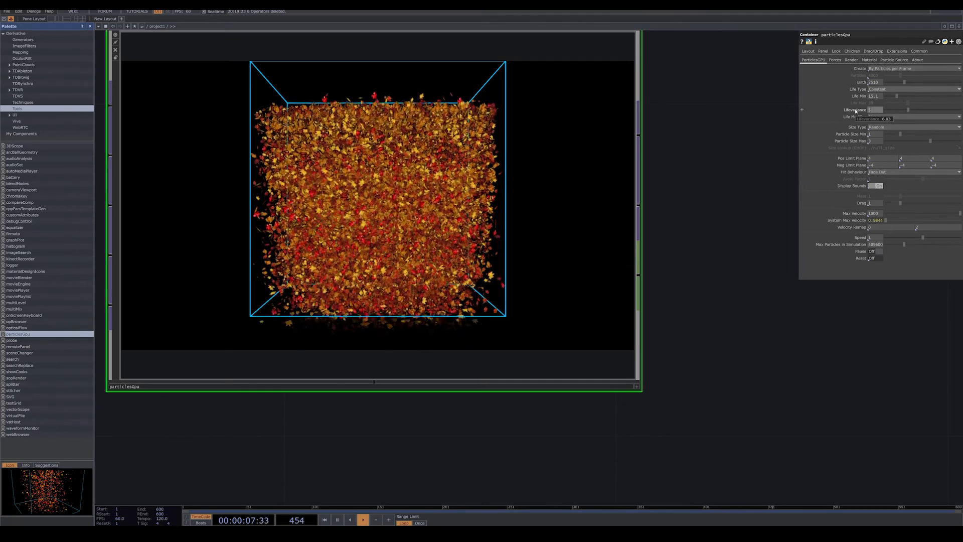
type("5.5")
key("Return")
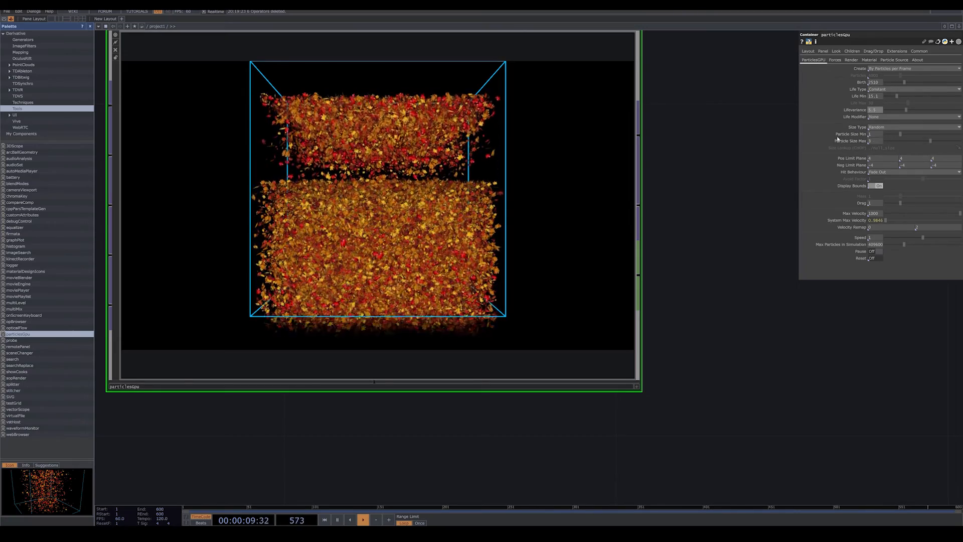
Try the Constant size type for the particles, and restore Random.
left_click(883, 128)
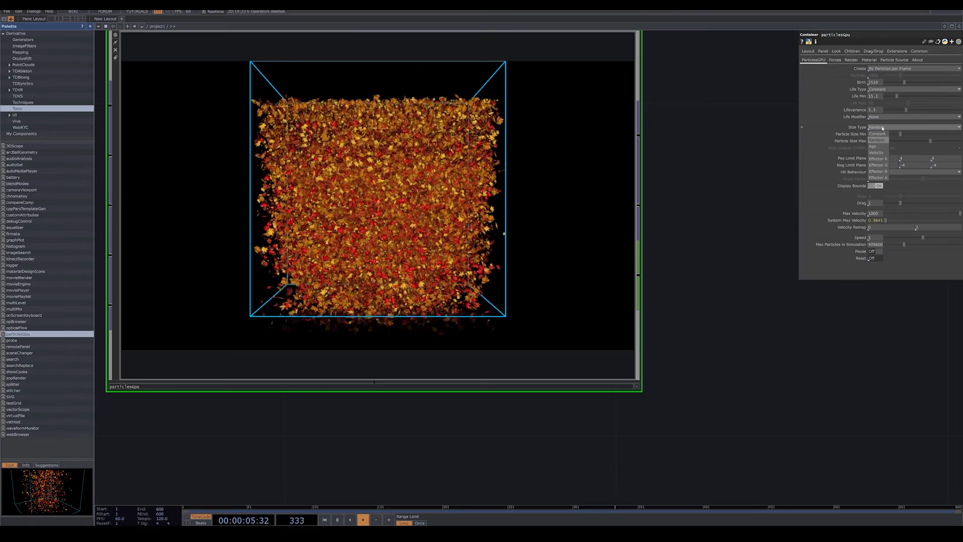
left_click(877, 133)
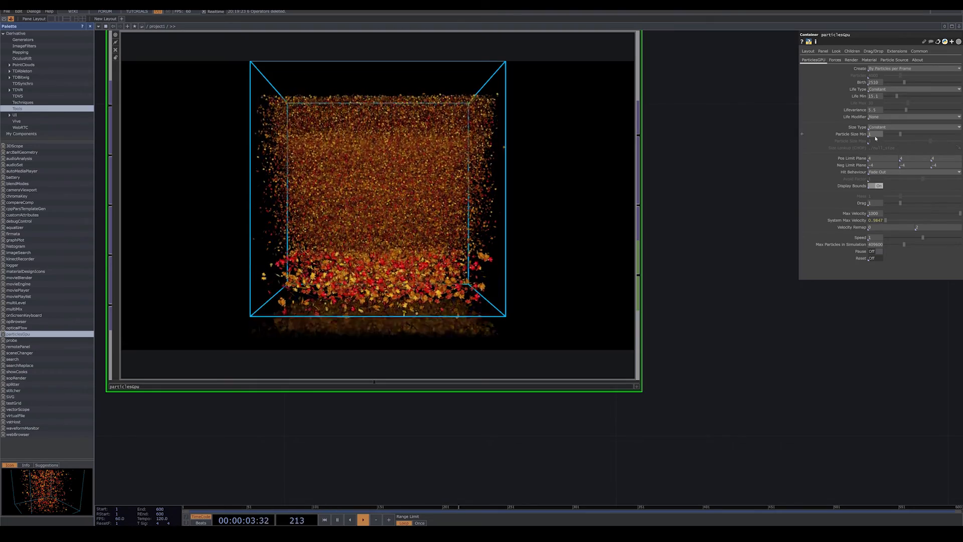
left_click(877, 128)
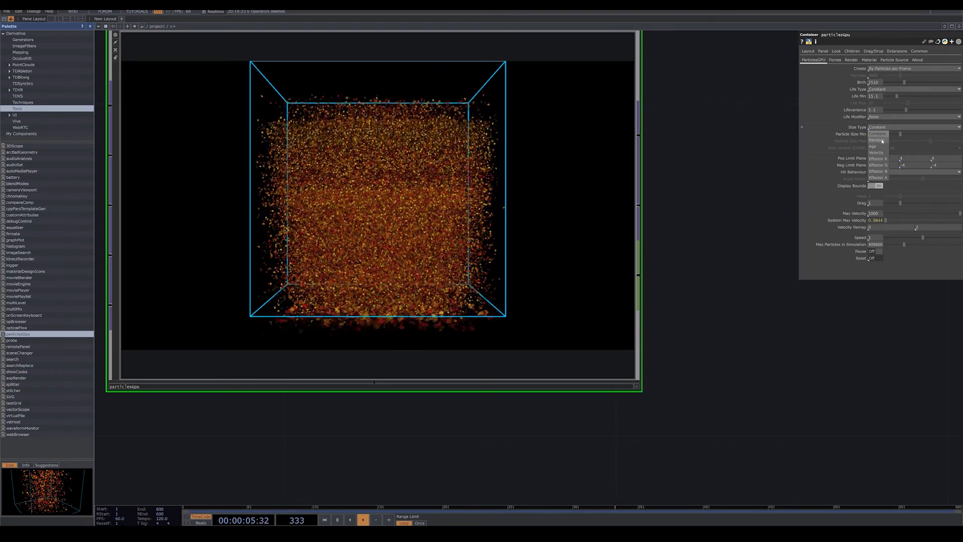
left_click(881, 141)
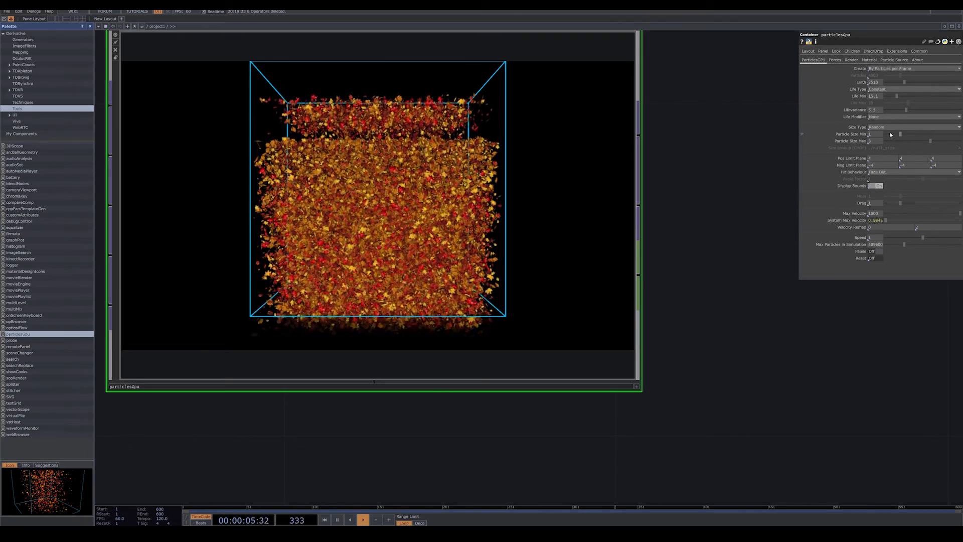
Set Particle Size Min to 0.27 and Particle Size Max to 0.92, and turn off Display Bounds.
left_click(891, 134)
left_click(900, 141)
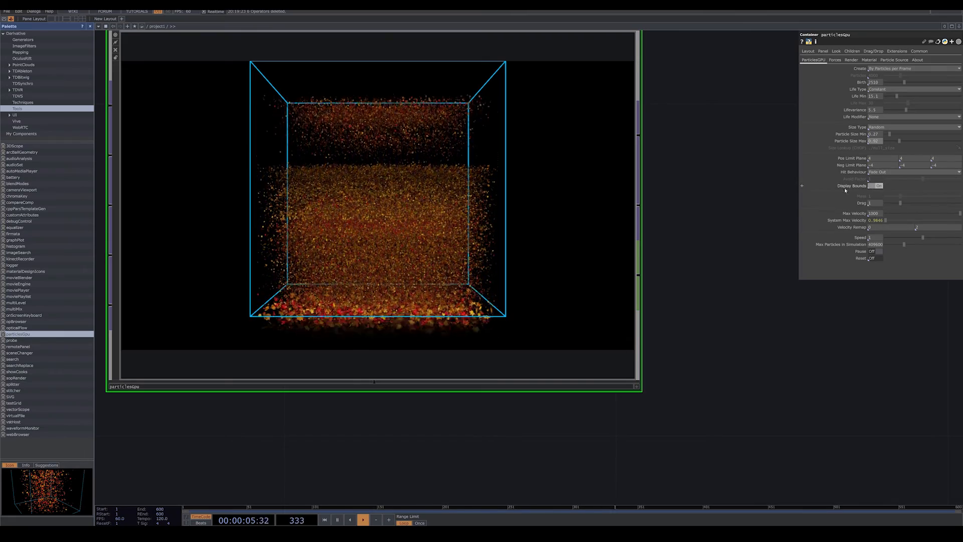
left_click(879, 186)
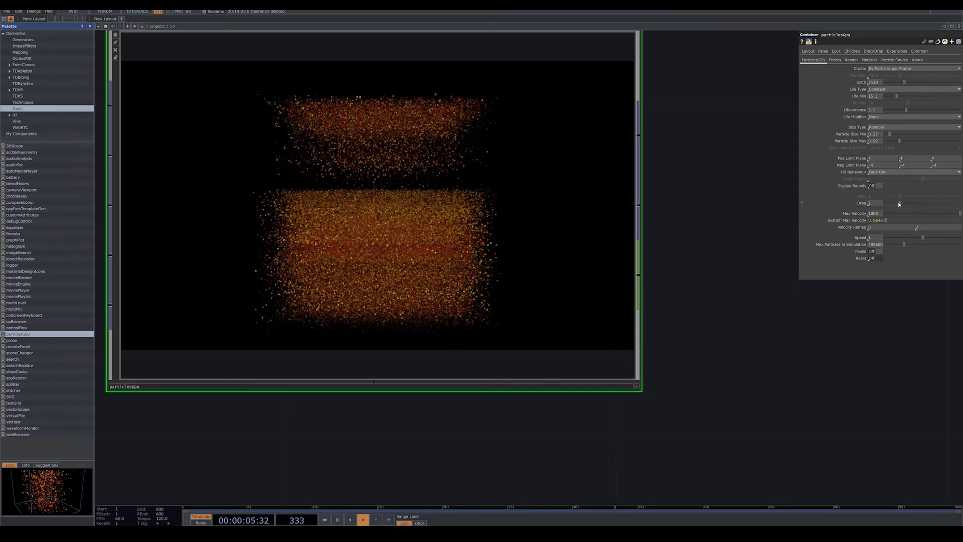
Try lower and higher Drag values on the particles, and reset Drag to 1.
left_click_drag(898, 203, 894, 203)
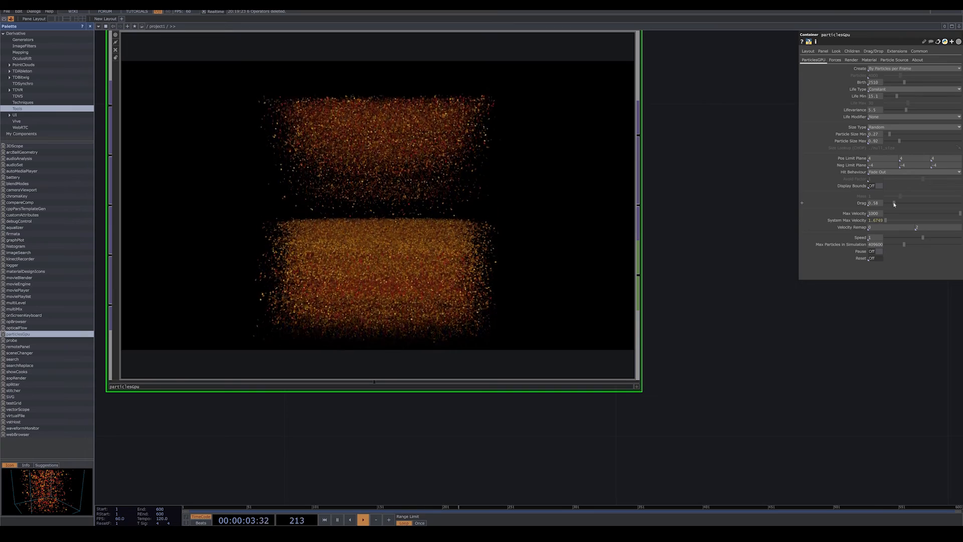
mouse_move(894, 204)
left_mouse_down()
mouse_move(928, 200)
mouse_move(902, 204)
left_mouse_up()
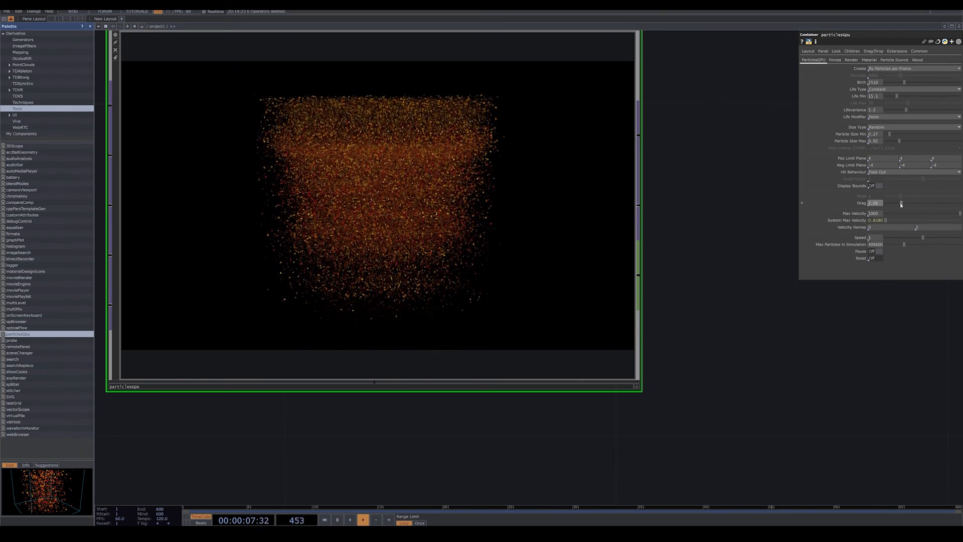
type("1")
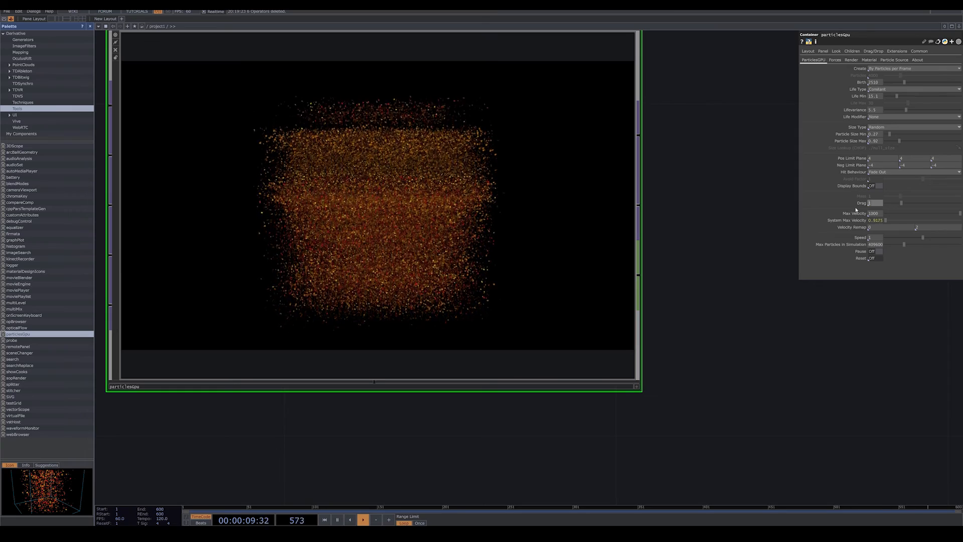
key("Return")
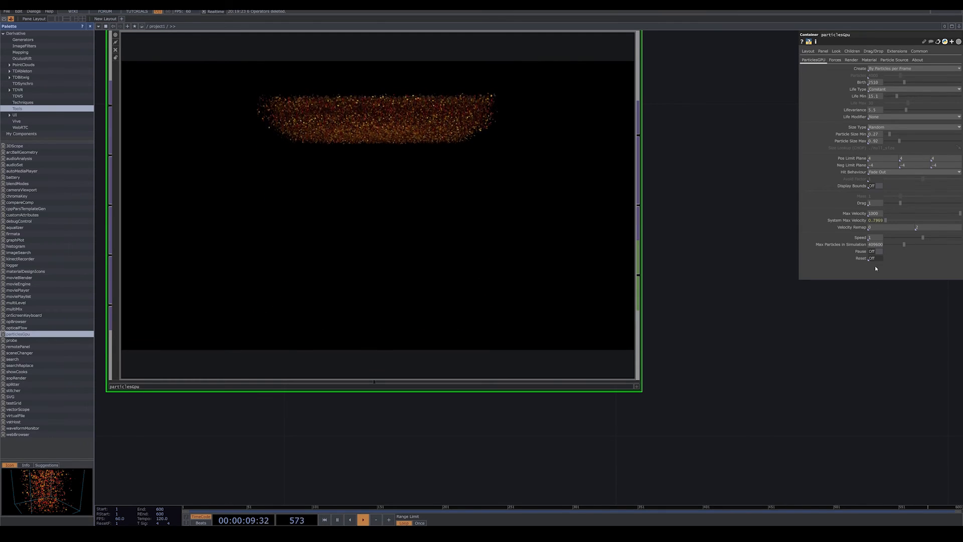
Add a Keyboard In CHOP to the network below the particlesGpu component.
scroll(742, 266, "down", 3)
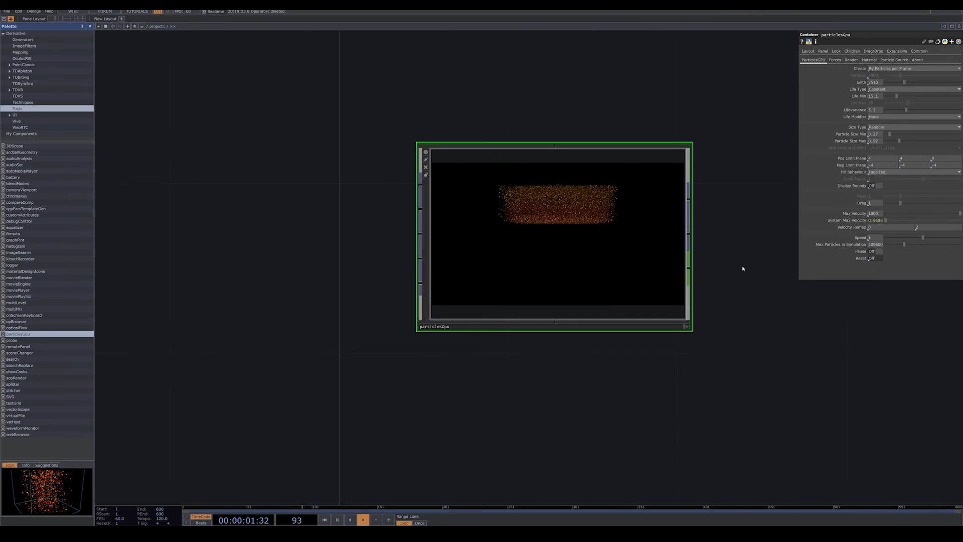
left_click_drag(581, 421, 518, 355)
key("Tab")
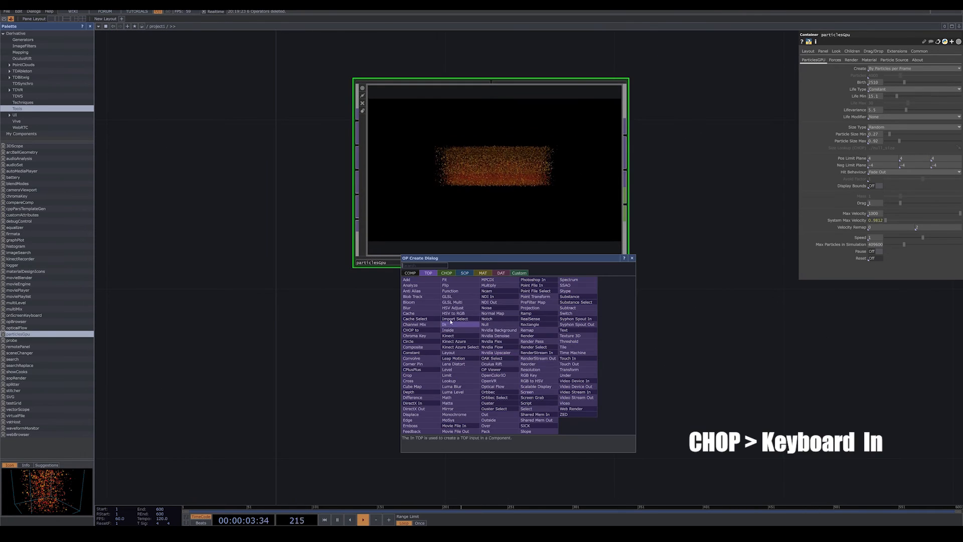
left_click(447, 273)
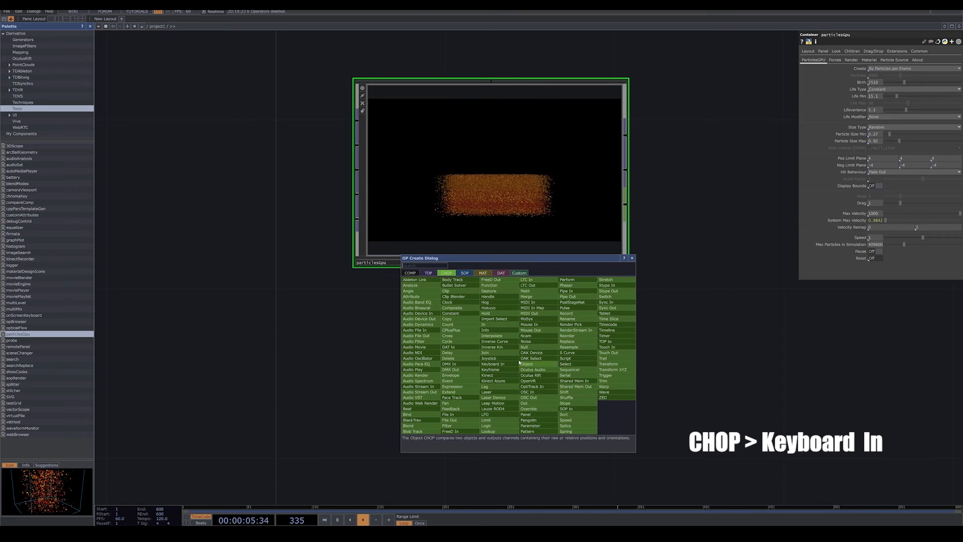
type("k")
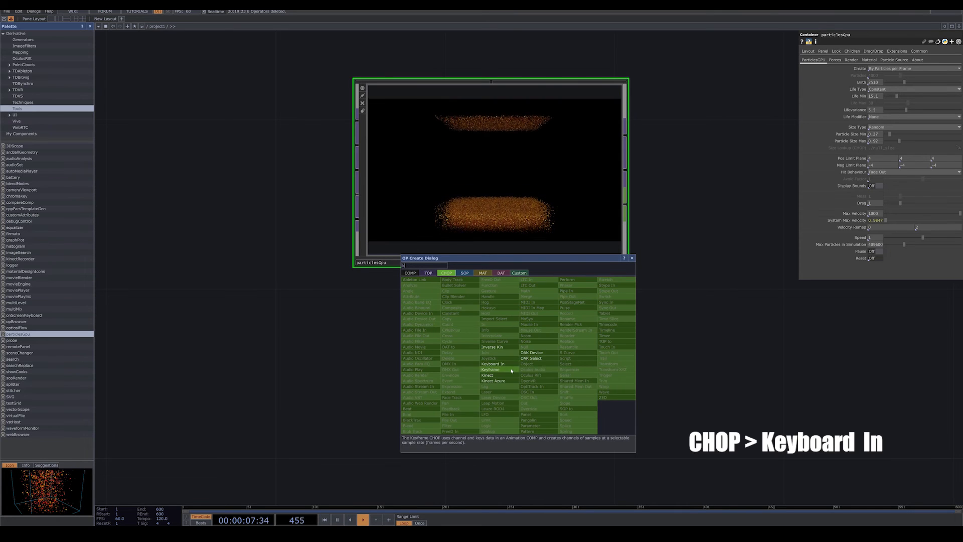
left_click(508, 366)
left_click(504, 390)
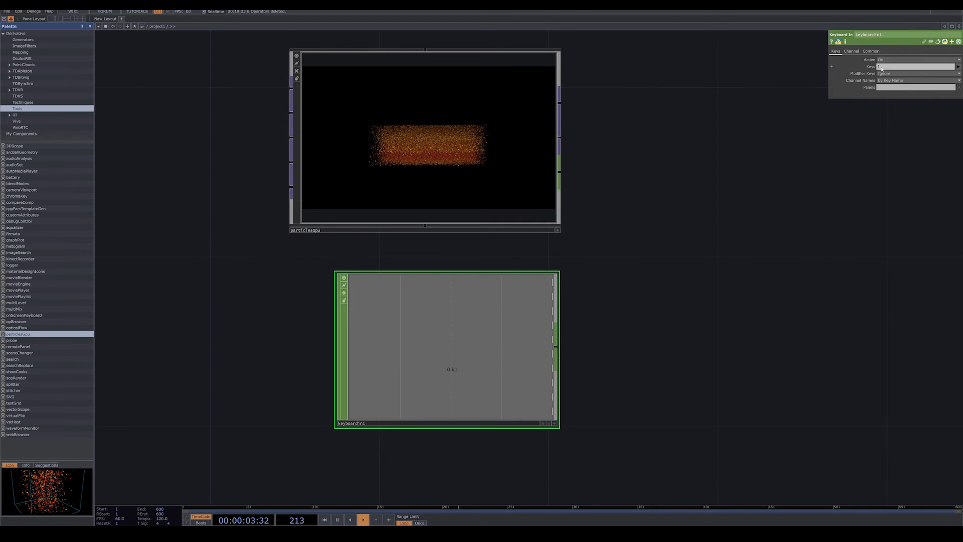
Link the particlesGpu component's Reset parameter to the Keyboard In k1 channel as a CHOP reference.
left_click(492, 177)
key("1")
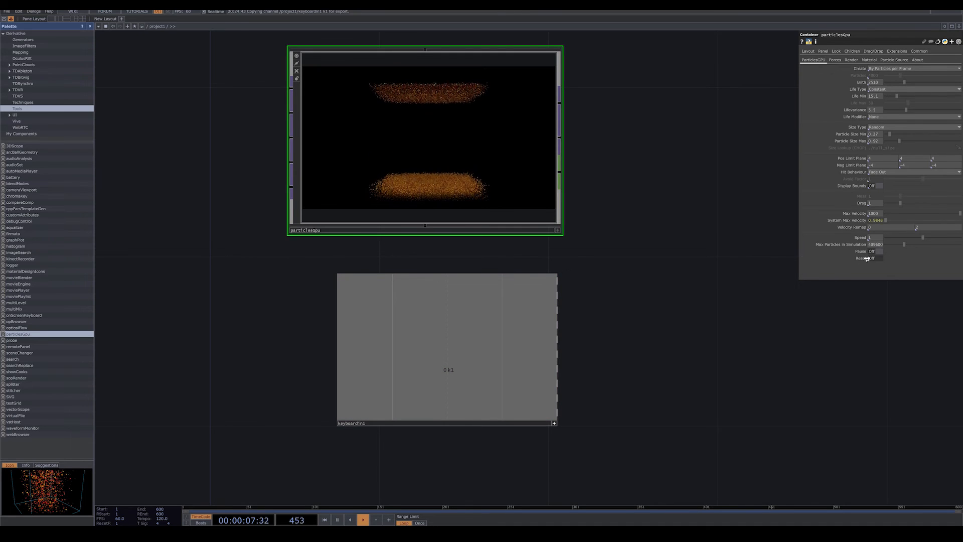
left_click_drag(866, 258, 869, 258)
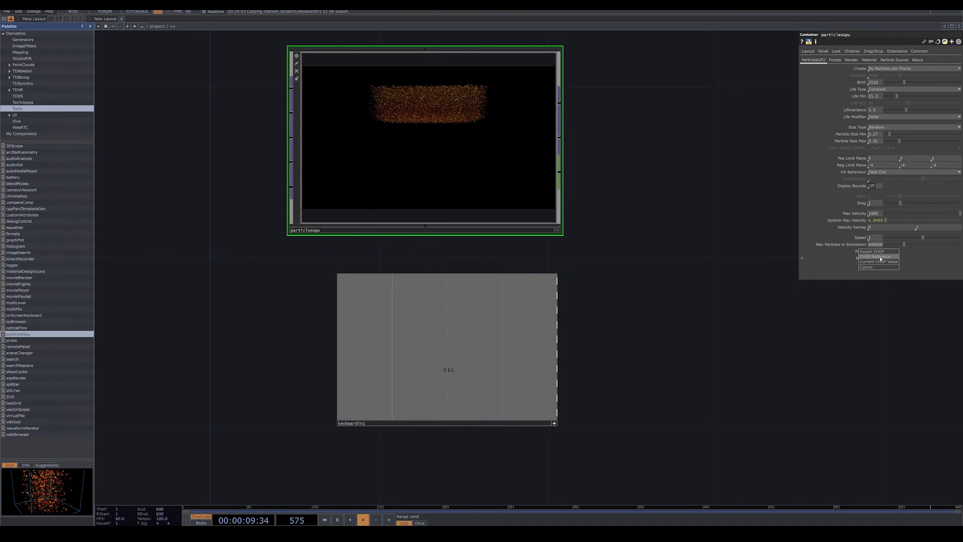
left_click(880, 257)
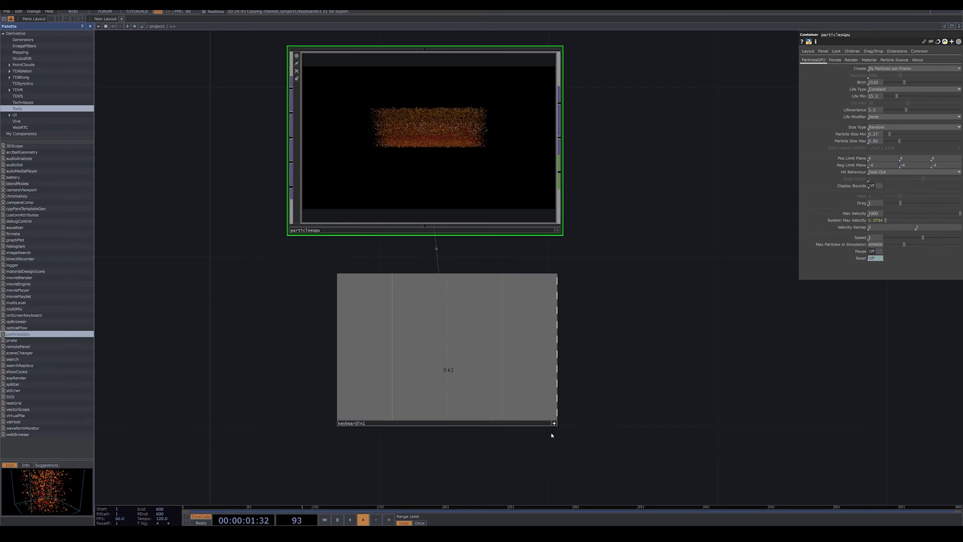
Test resetting the particles with the keyboard's 1 key.
left_click(494, 397)
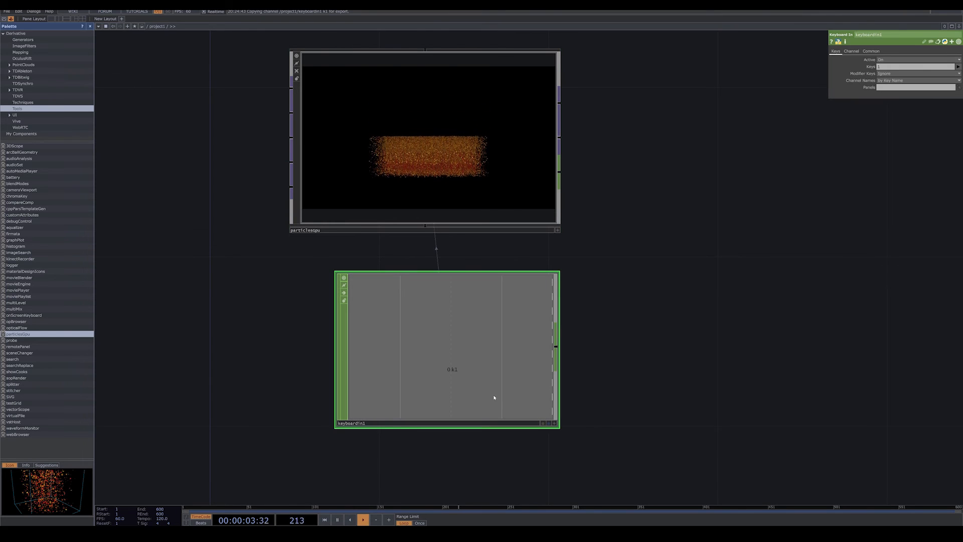
key("1")
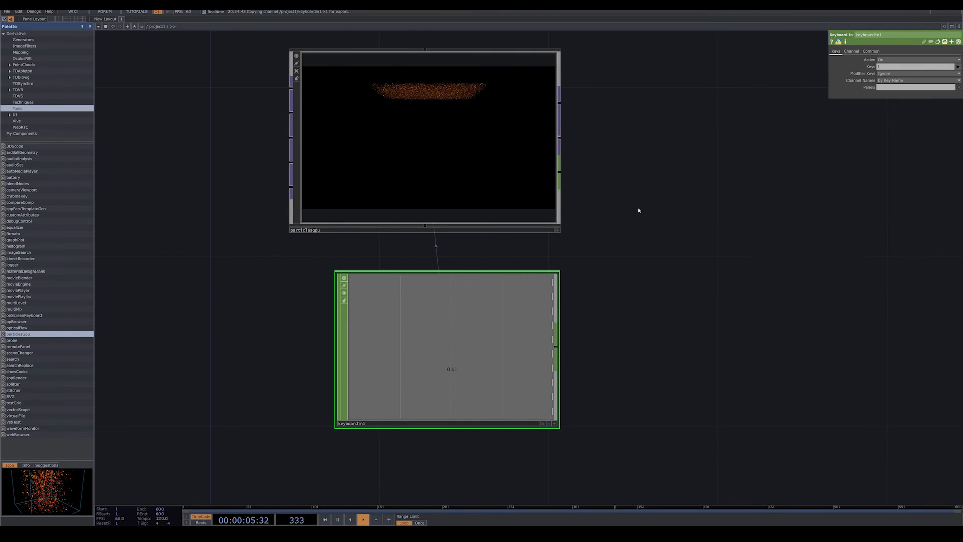
left_click_drag(639, 210, 623, 298)
Review the Forces, Render and Material parameters of the particlesGpu component.
left_click(475, 266)
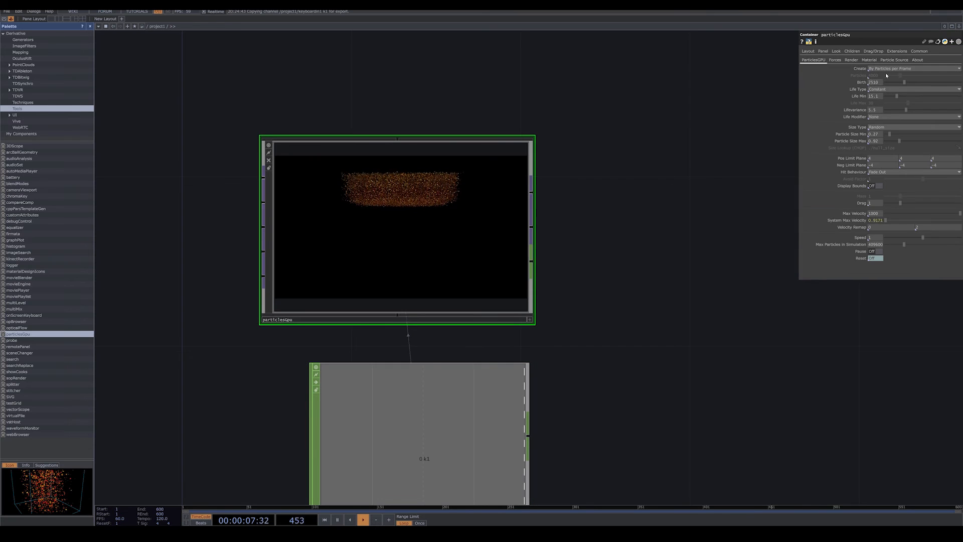
left_click(835, 60)
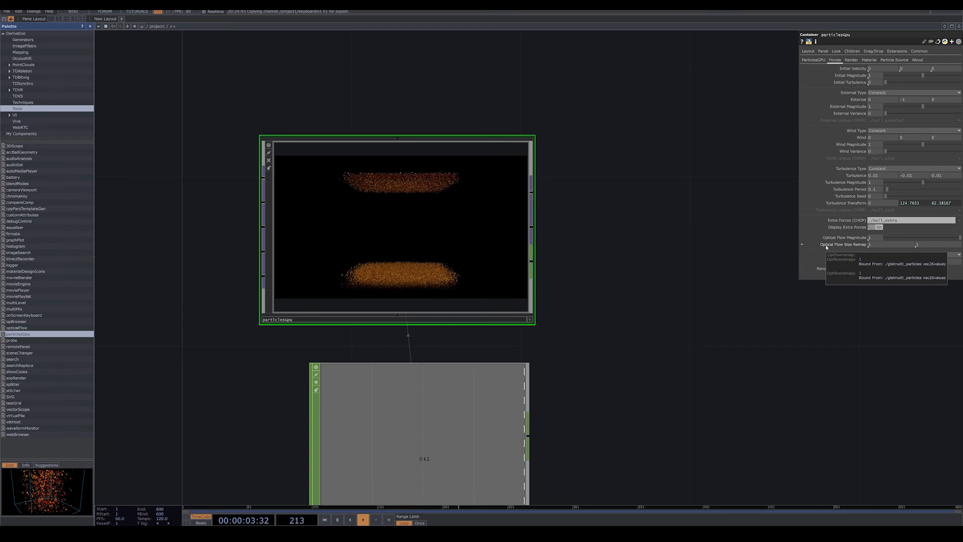
left_click(851, 60)
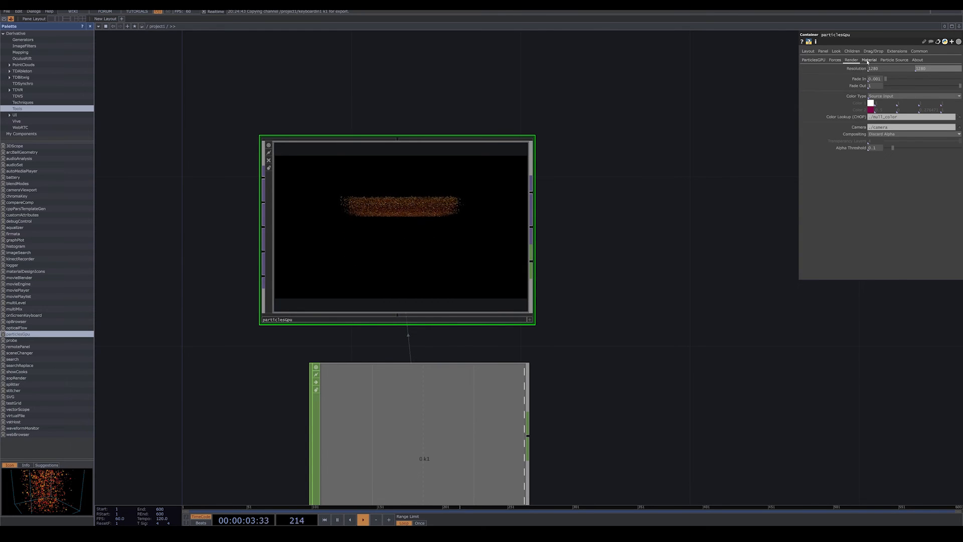
left_click(868, 60)
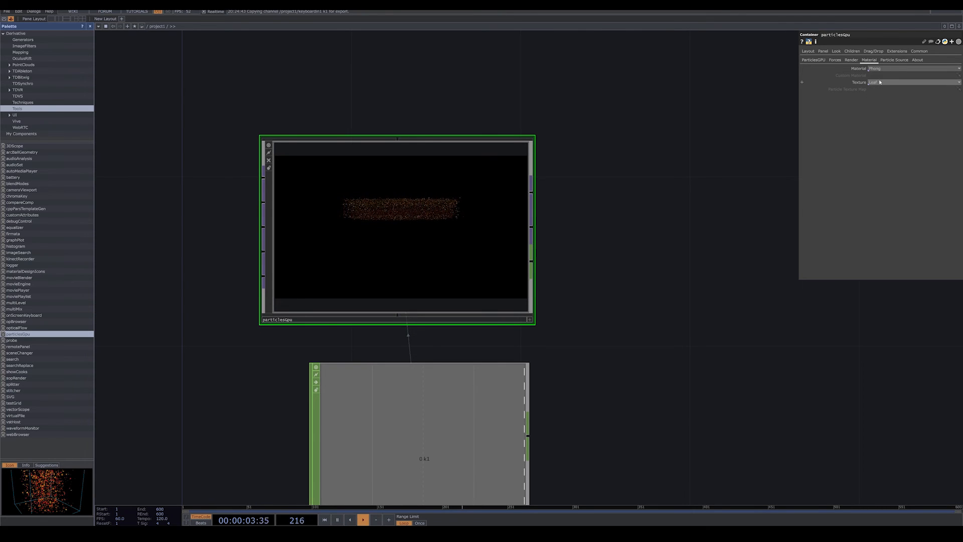
Try the Line and Custom materials on the particles, and restore Phong.
left_click(888, 71)
left_click(881, 87)
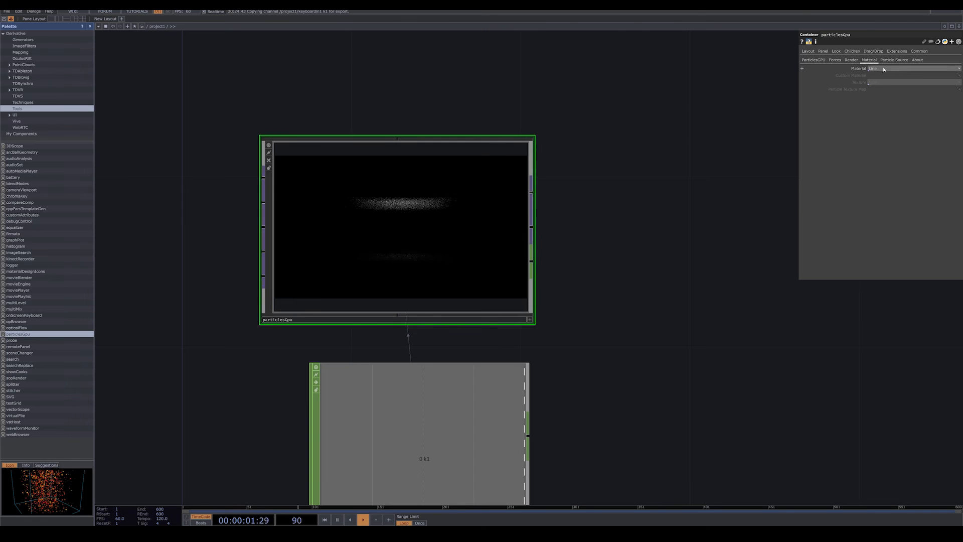
left_click(876, 94)
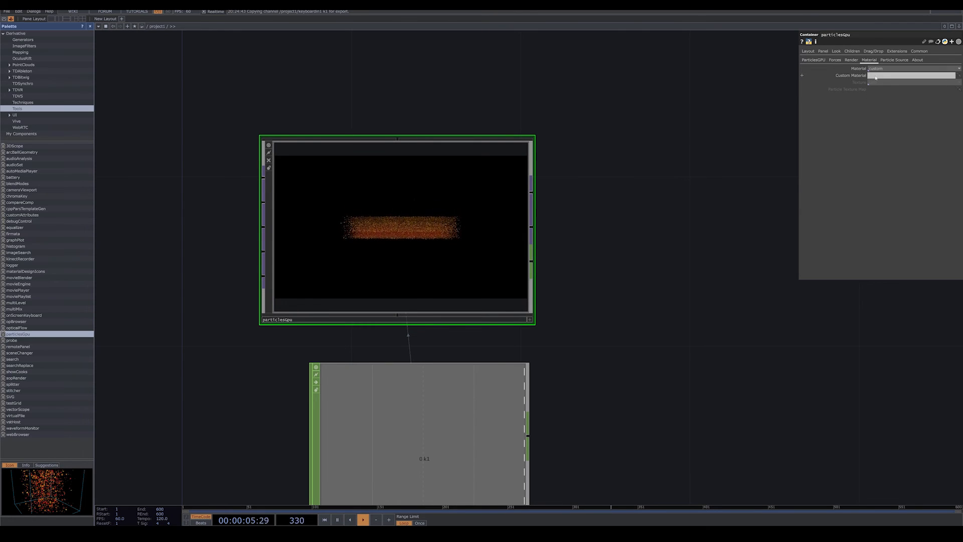
left_click(879, 71)
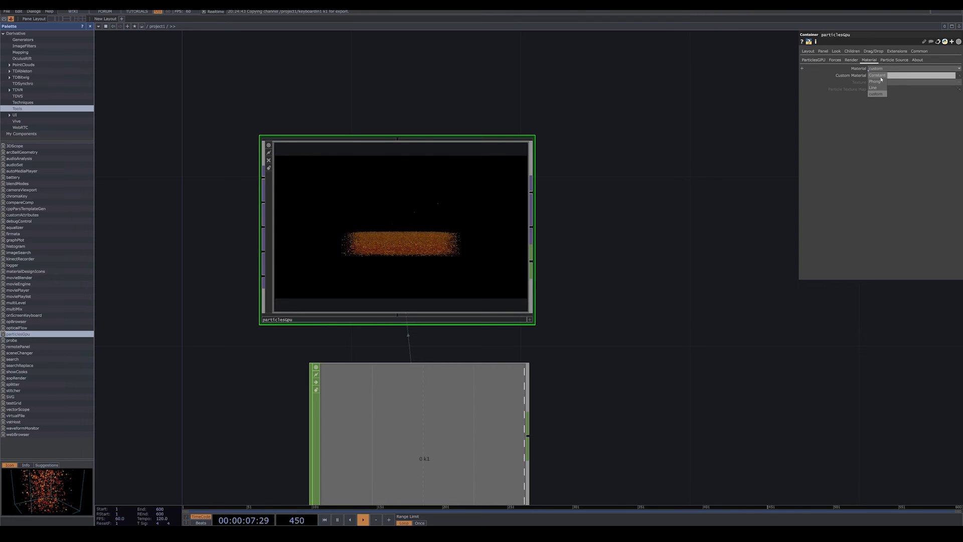
left_click(874, 82)
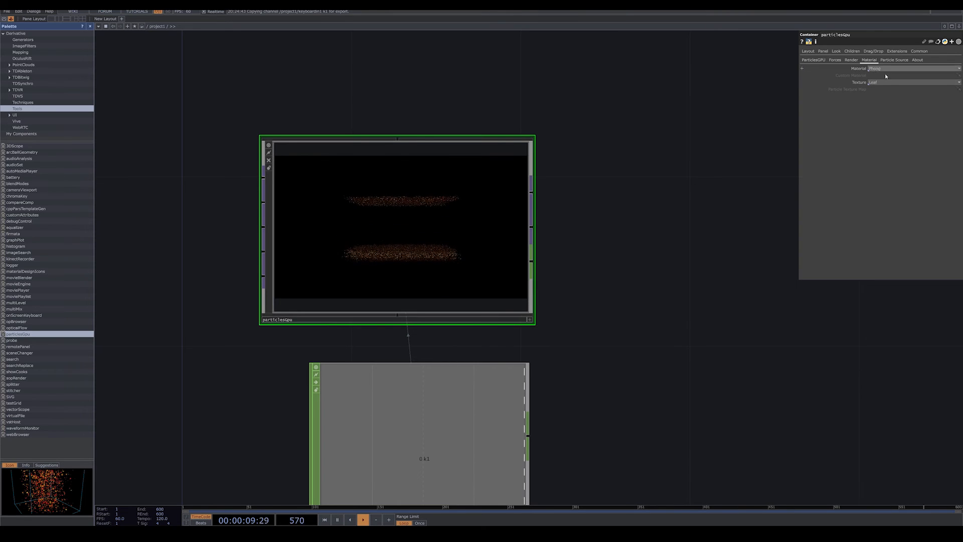
Set the particles' texture to Square and make the particlesGpu viewer active for a close look at the shapes.
left_click(877, 82)
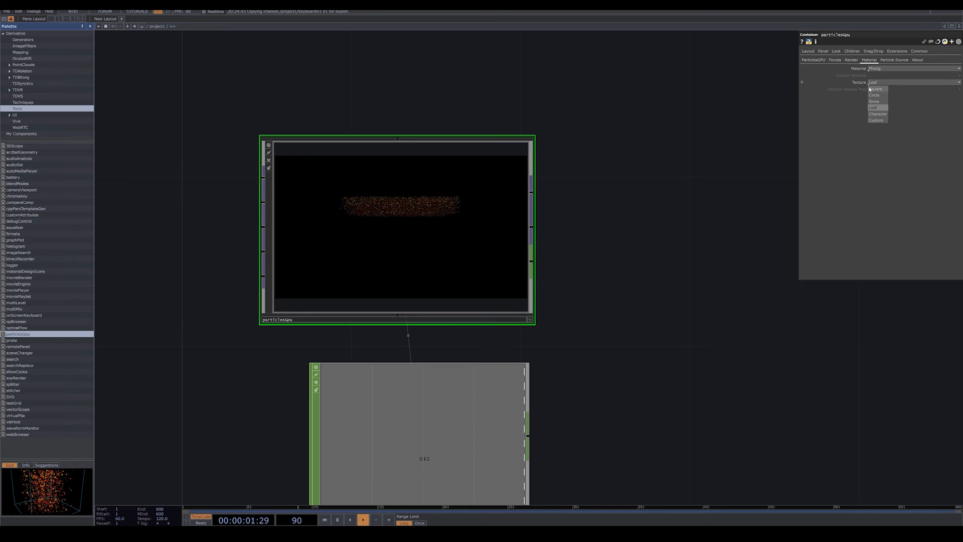
left_click(878, 89)
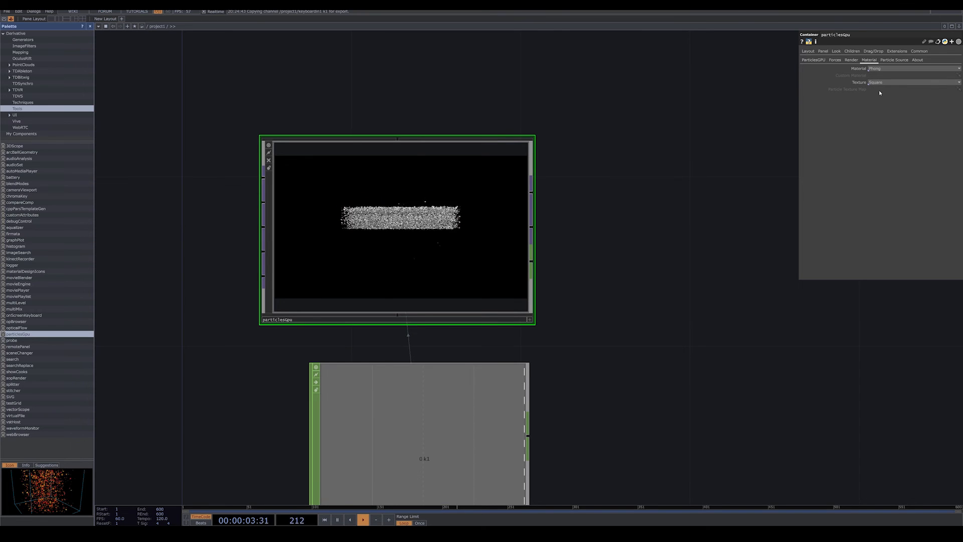
scroll(431, 254, "up", 3)
scroll(431, 254, "up", 2)
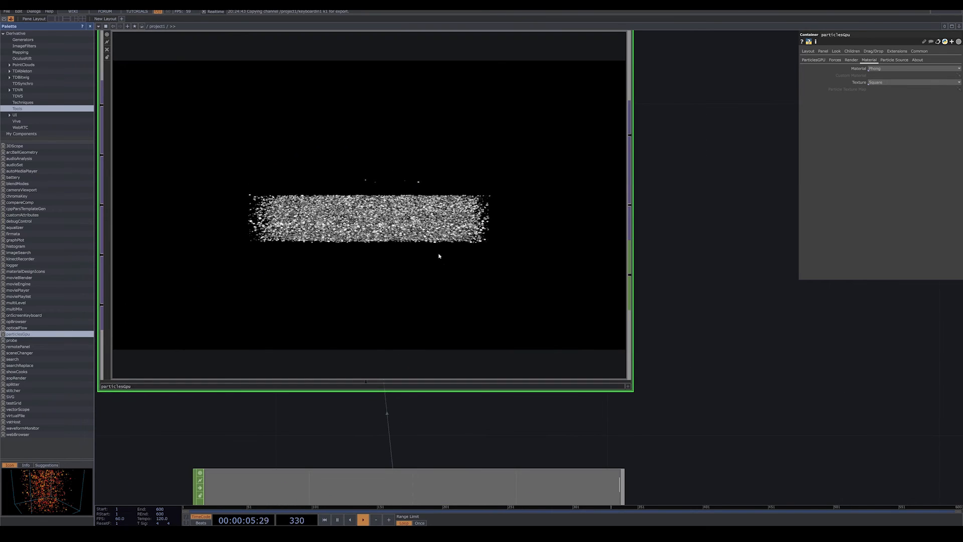
left_click(629, 390)
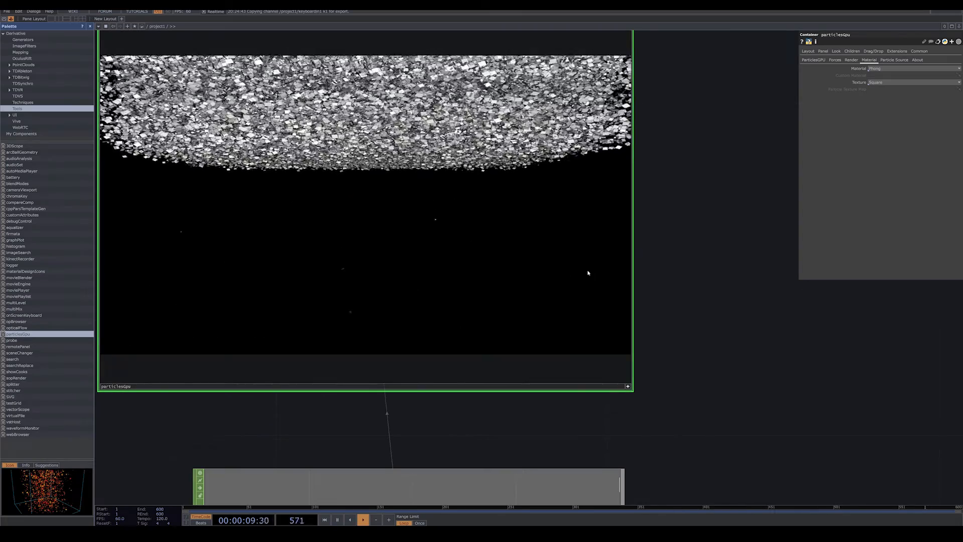
scroll(587, 271, "up", 2)
scroll(693, 207, "up", 3)
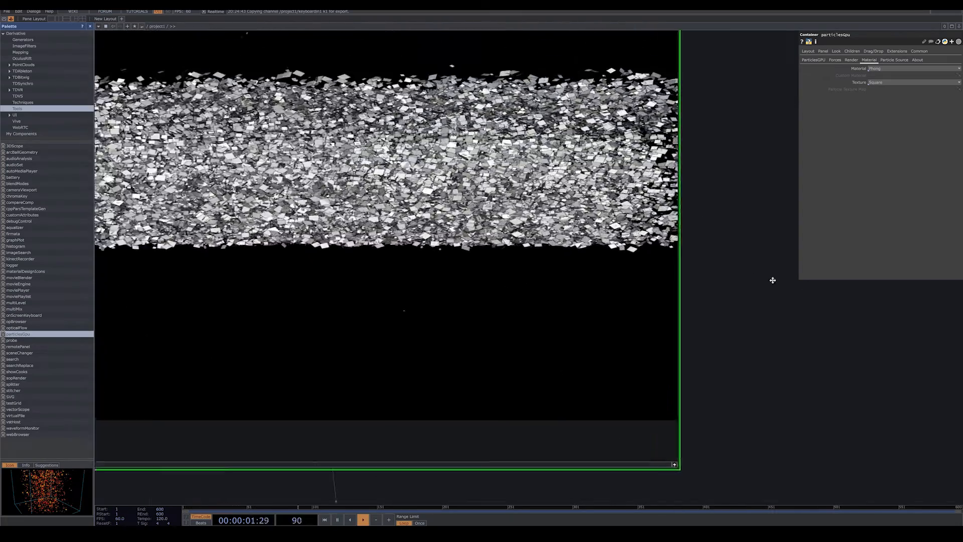
Try the Circle, Snow and Character textures on the particles.
left_click(895, 84)
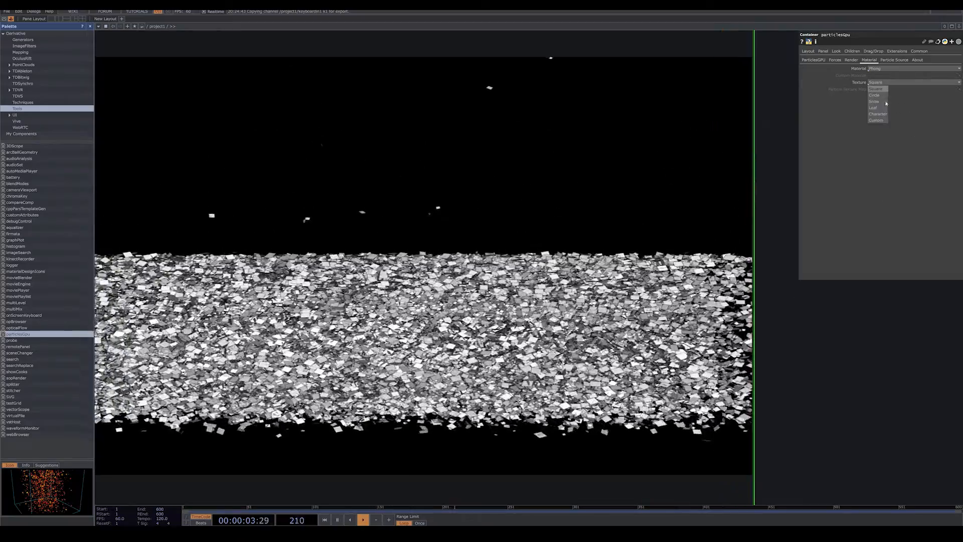
left_click(881, 96)
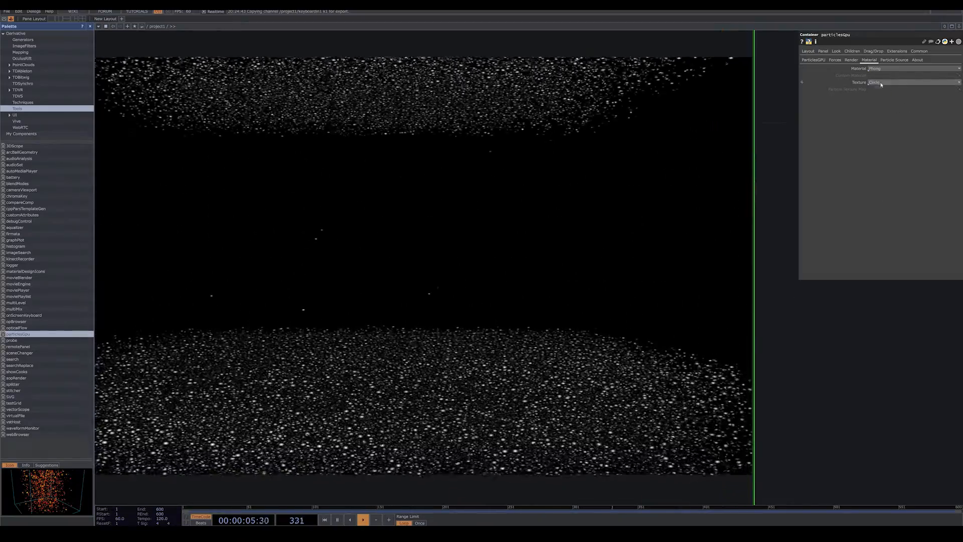
left_click(884, 83)
left_click(882, 104)
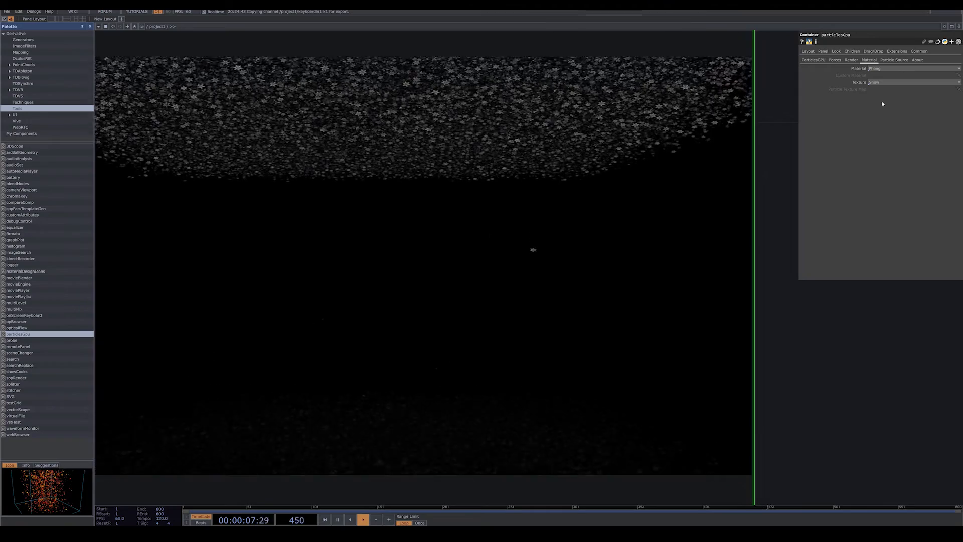
left_click(885, 82)
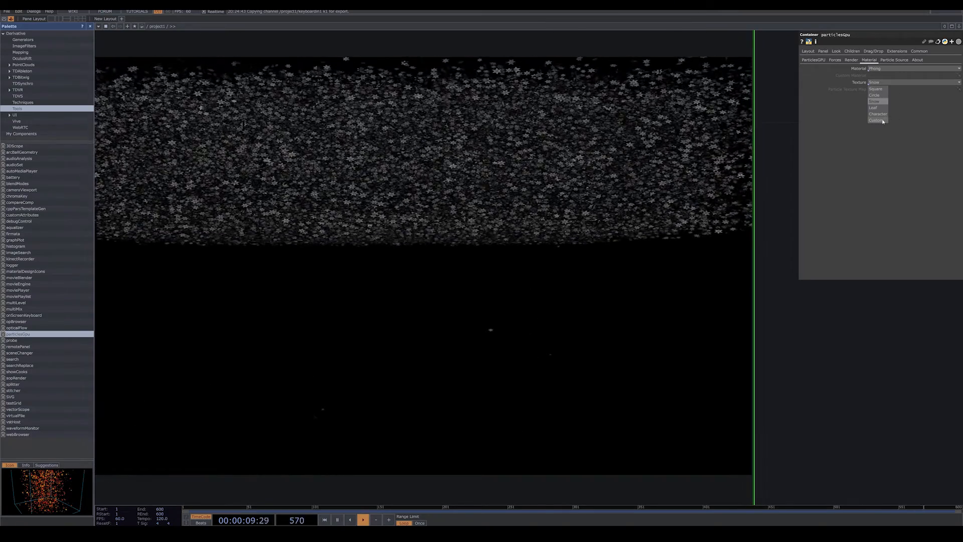
left_click(879, 114)
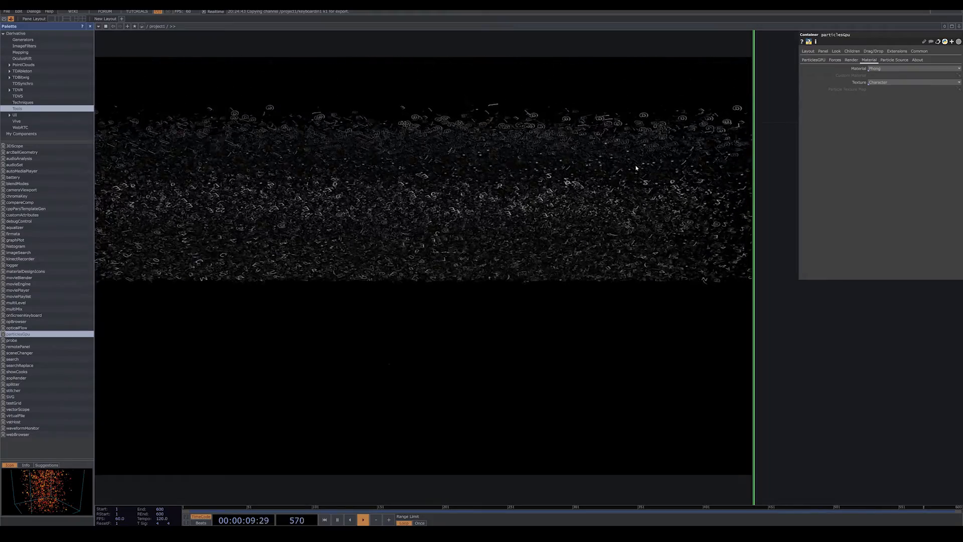
Set the particles' texture to Custom and add a Movie File In TOP to the network.
left_click(881, 83)
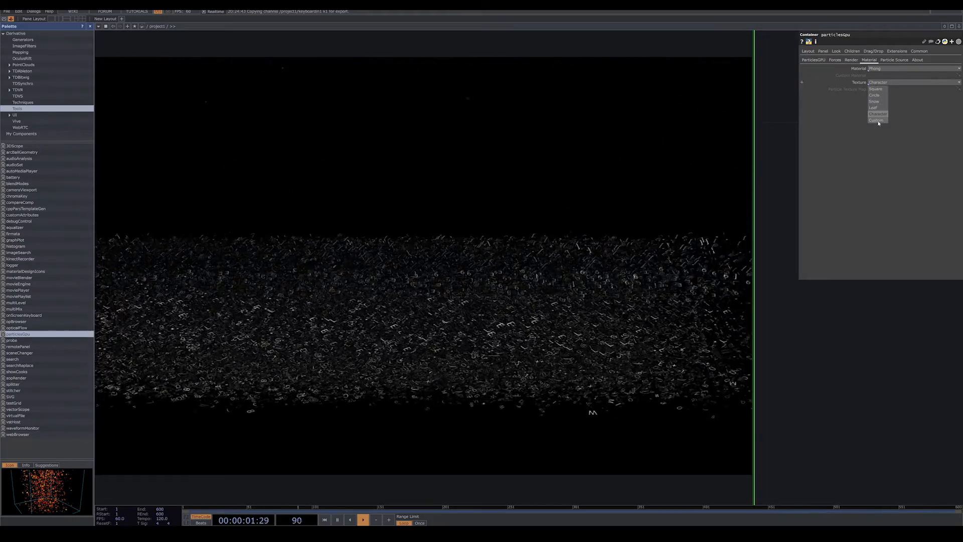
left_click(876, 120)
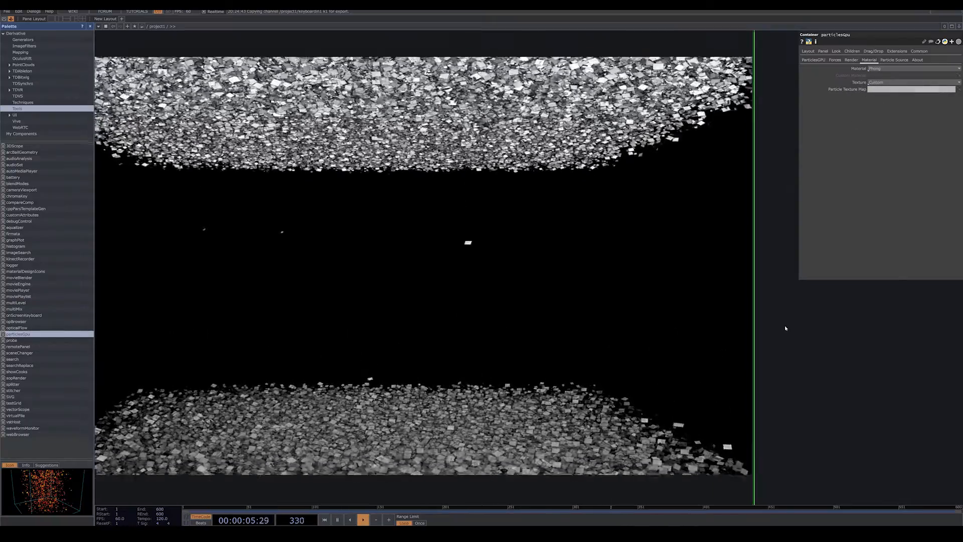
scroll(810, 333, "down", 5)
key("Tab")
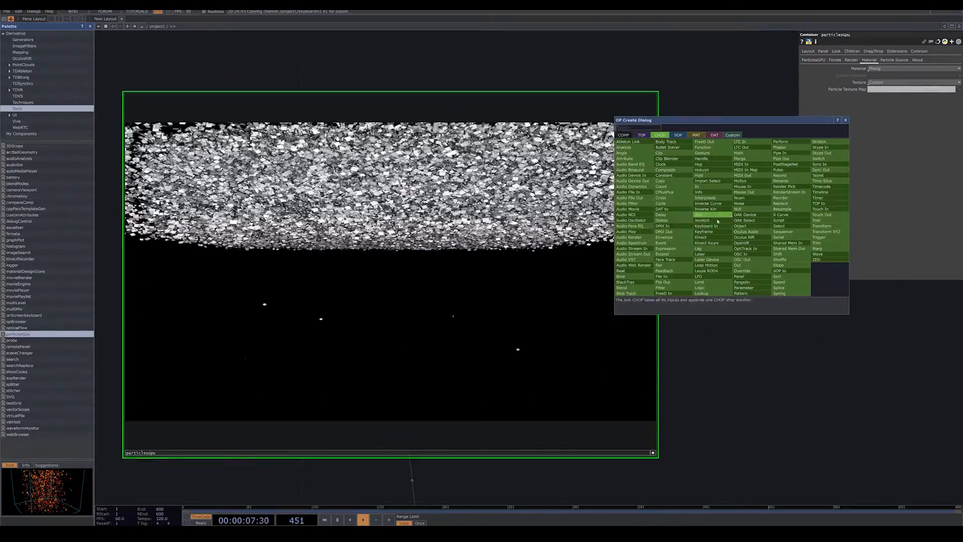
left_click(642, 135)
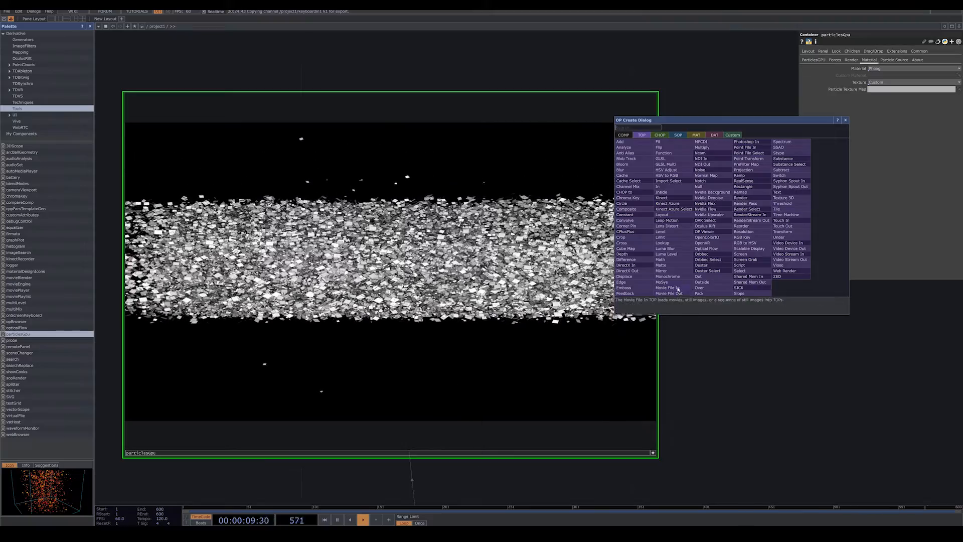
left_click(667, 287)
left_click(845, 349)
left_click_drag(827, 190, 681, 177)
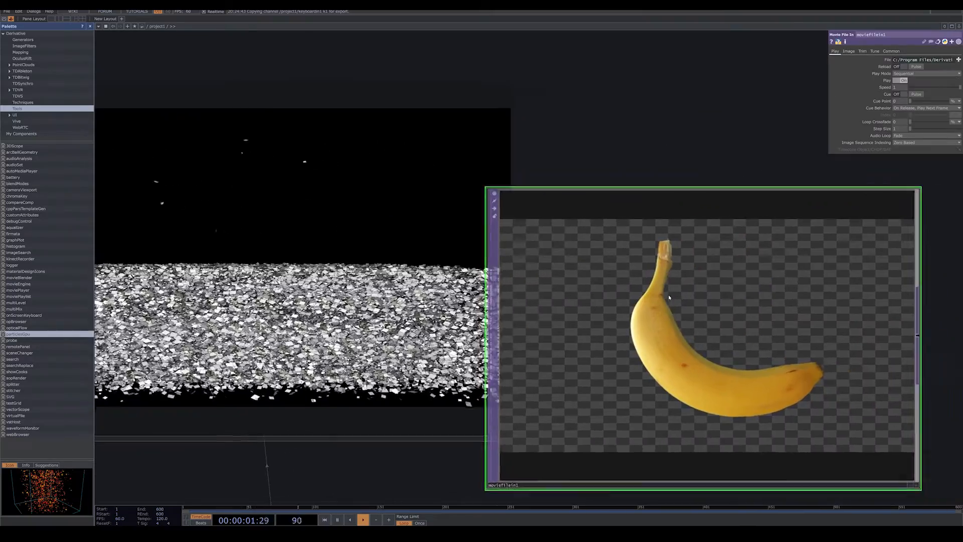
Move the Movie File In TOP clear of the particlesGpu component and assign it as the Particle Texture Map.
left_click_drag(666, 294, 750, 294)
left_click(461, 439)
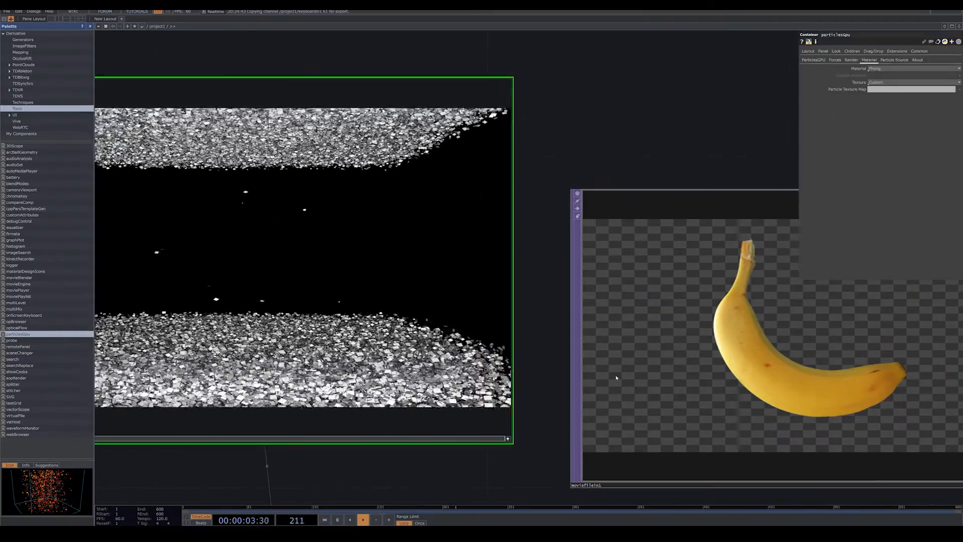
left_click_drag(615, 374, 888, 91)
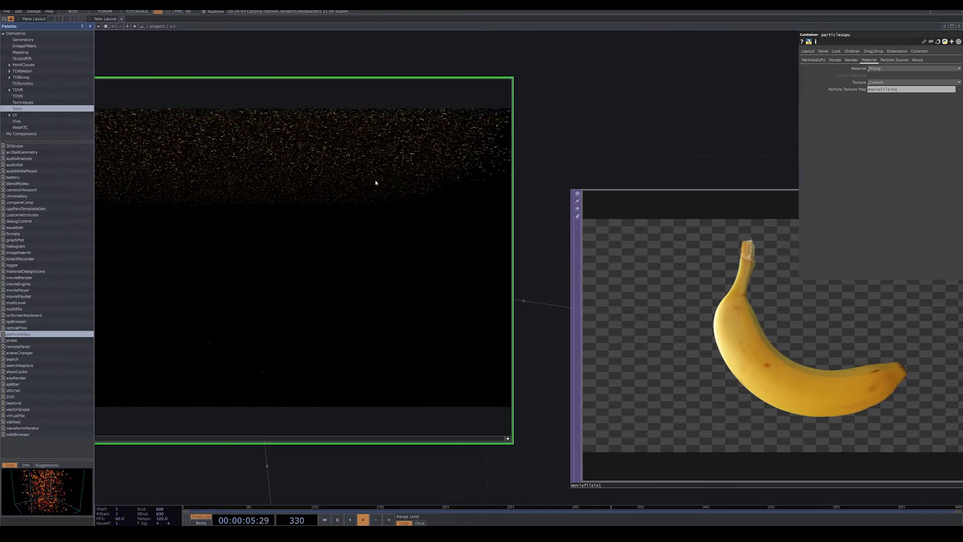
Delete the Movie File In TOP with the banana image from the network.
left_click_drag(591, 122, 698, 116)
left_click(712, 296)
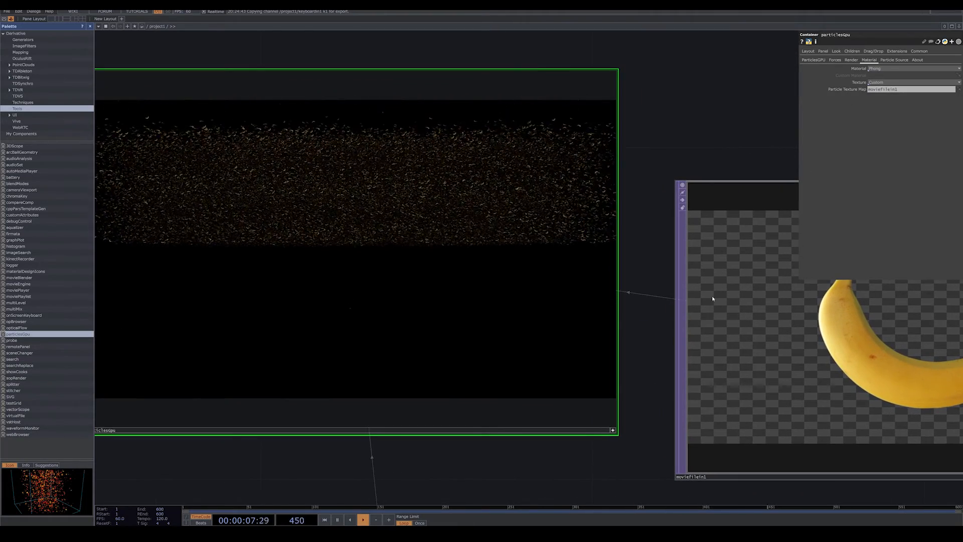
key("Delete")
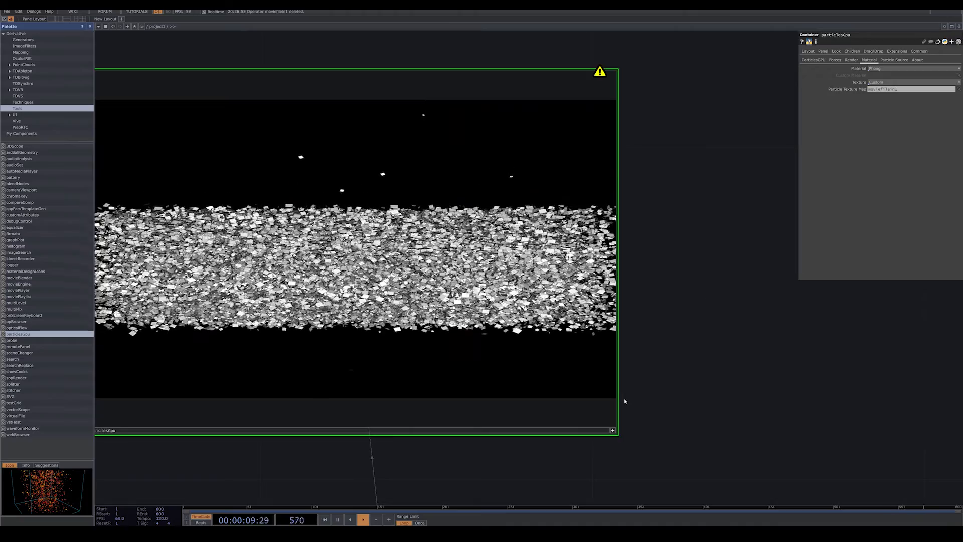
Set the particlesGpu component's Material to Line.
left_click(886, 81)
left_click(887, 69)
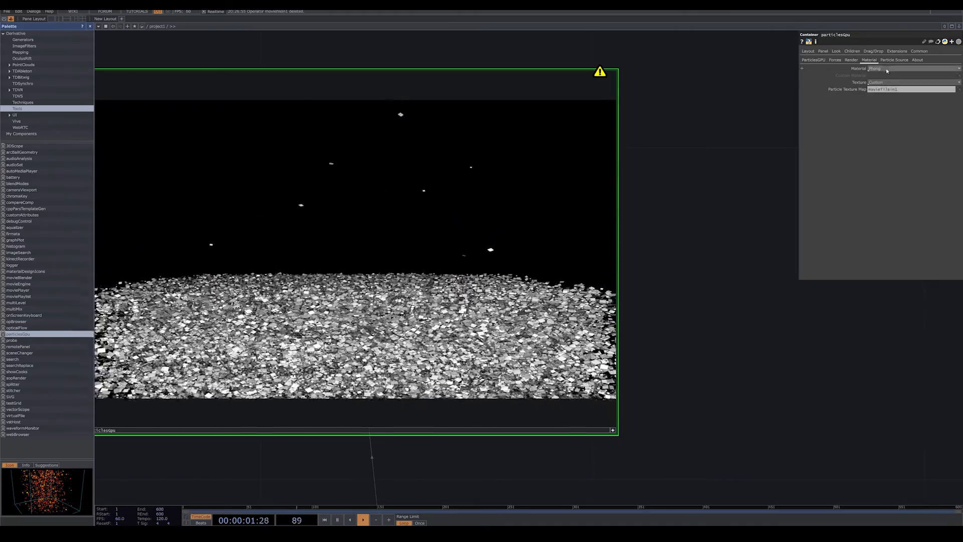
left_click(886, 70)
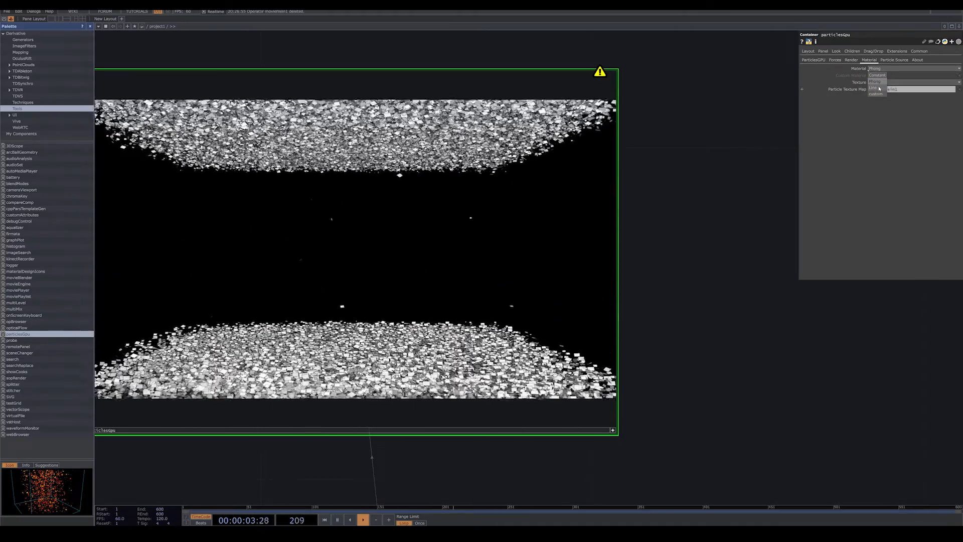
left_click(879, 89)
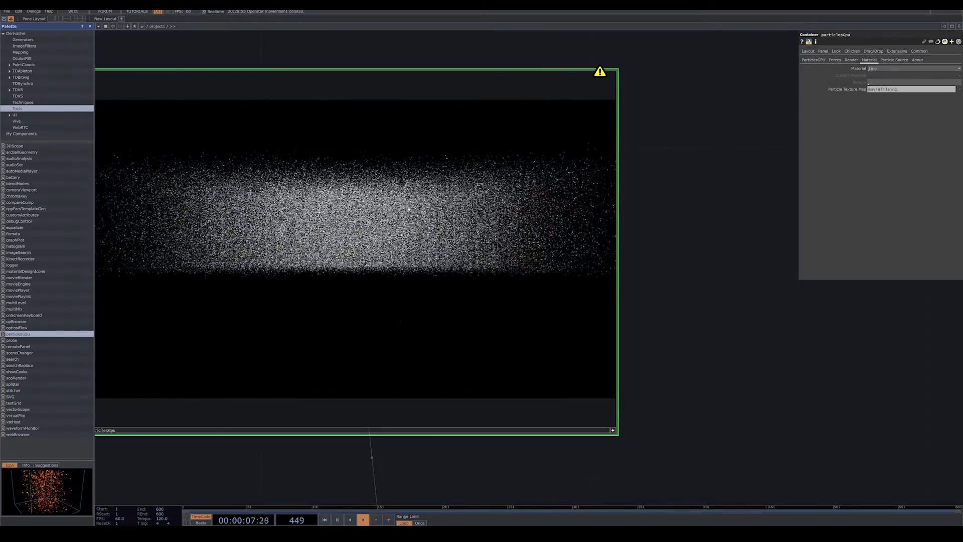
Make the particlesGpu viewer inactive and clear the Particle Texture Map reference.
scroll(673, 249, "down", 4)
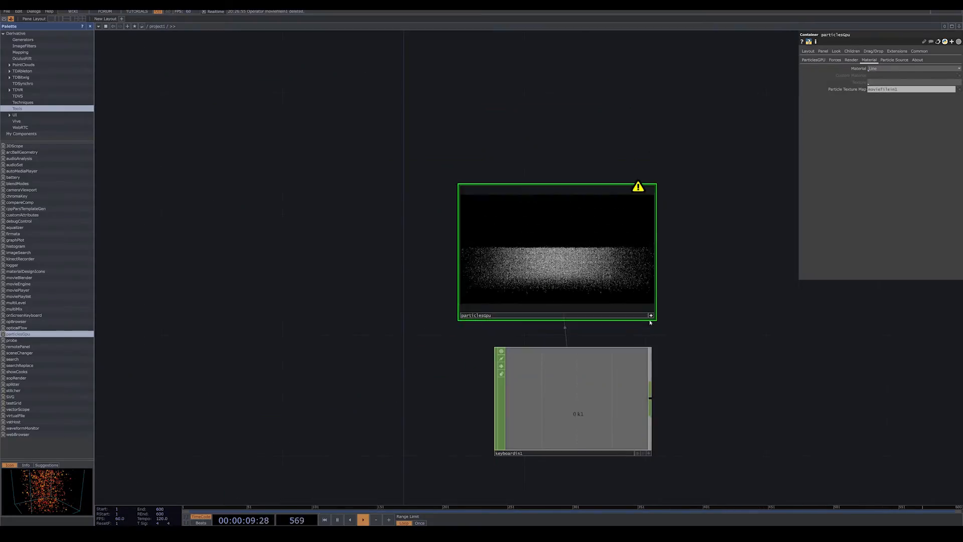
left_click(651, 316)
left_click_drag(727, 268, 665, 263)
left_click_drag(905, 90, 796, 88)
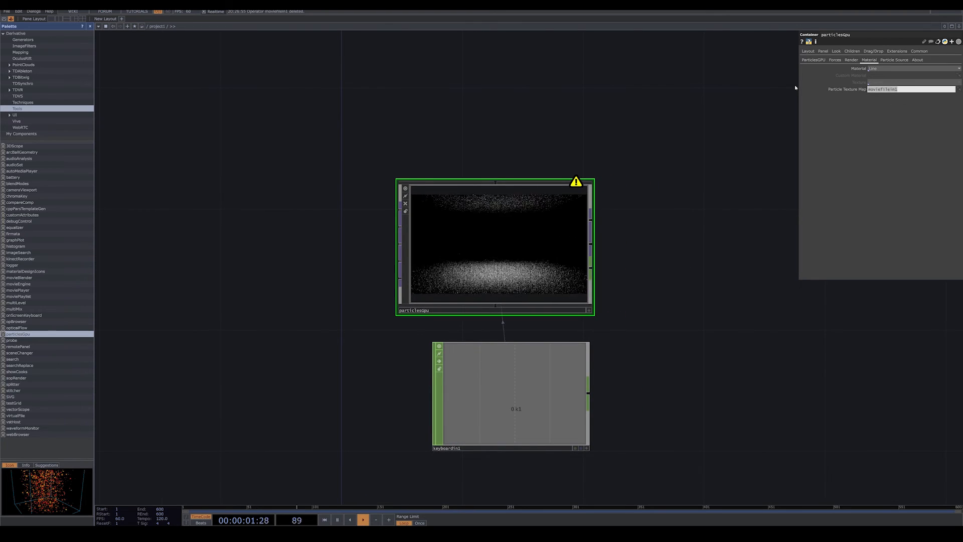
key("BackSpace")
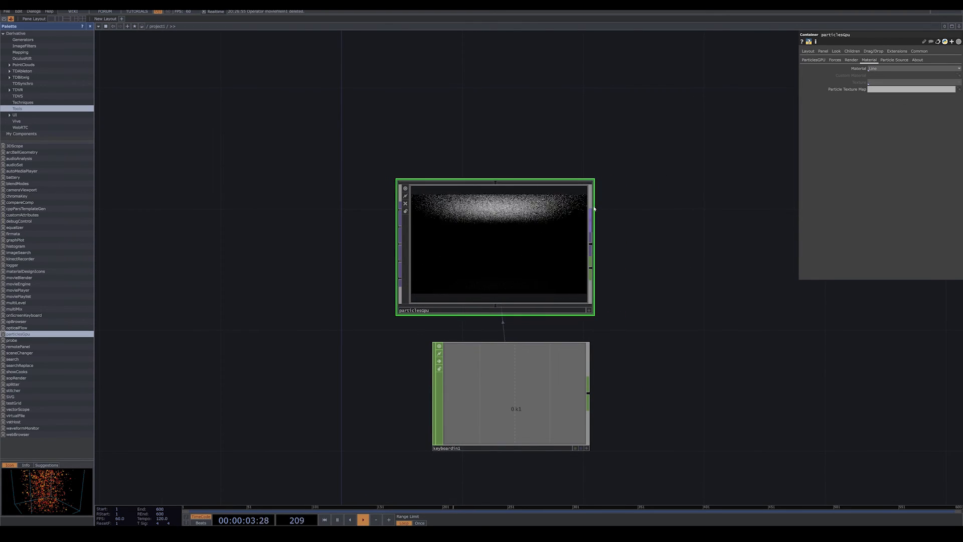
Add a Null TOP to the first TOP output of particlesGpu and place it well apart from the component.
left_click_drag(591, 214, 629, 238)
left_click_drag(556, 213, 542, 204)
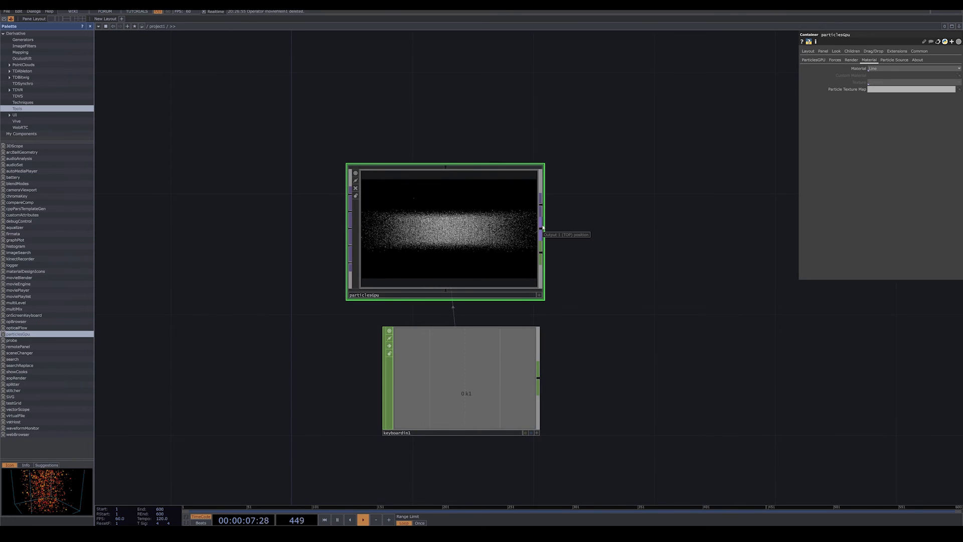
right_click(541, 207)
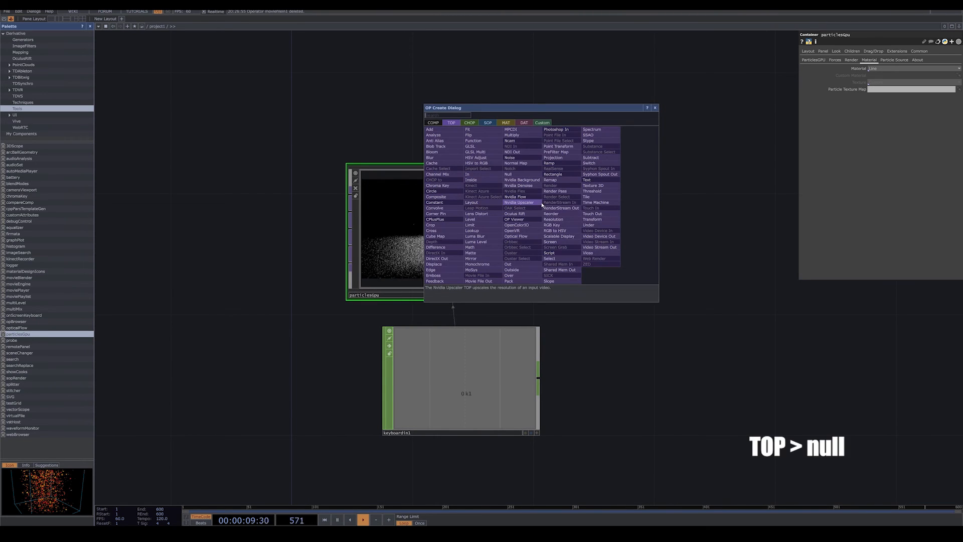
left_click(508, 174)
left_click(788, 207)
left_click_drag(641, 272, 437, 257)
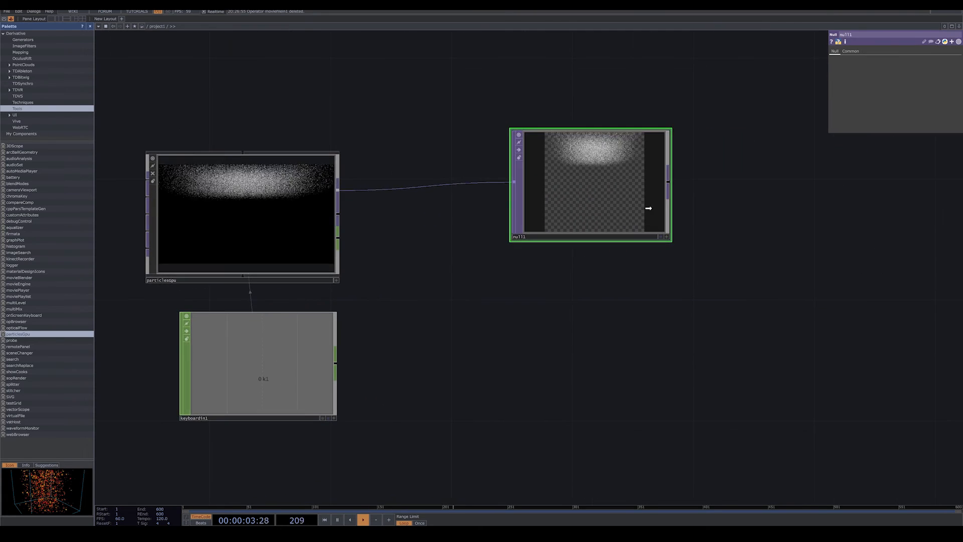
left_click_drag(647, 209, 798, 238)
left_click_drag(775, 303, 647, 293)
left_click_drag(653, 226, 669, 194)
Insert an RGB Key TOP between particlesGpu and the Null TOP, spacing the Null clear of it.
right_click(499, 176)
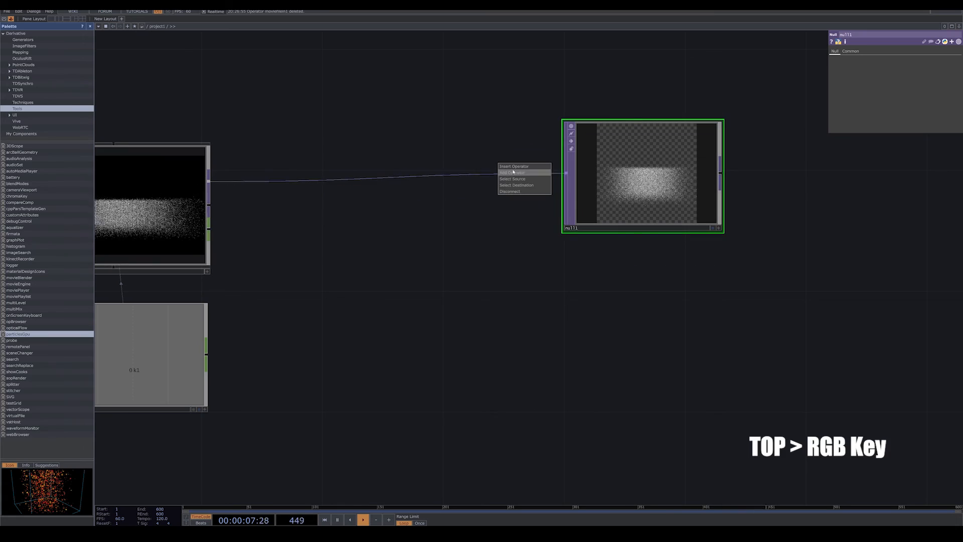
left_click(511, 166)
left_click(525, 190)
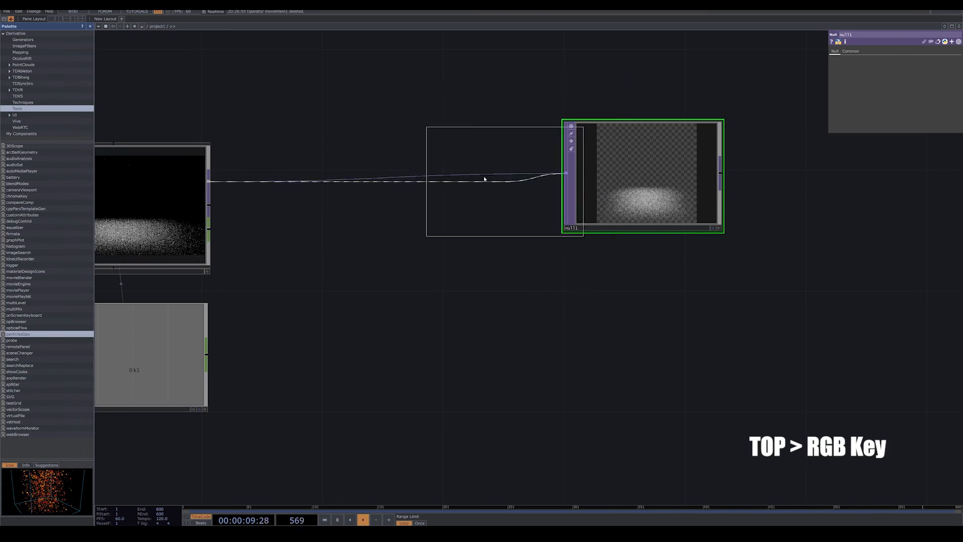
left_click(484, 176)
left_click_drag(674, 190, 729, 191)
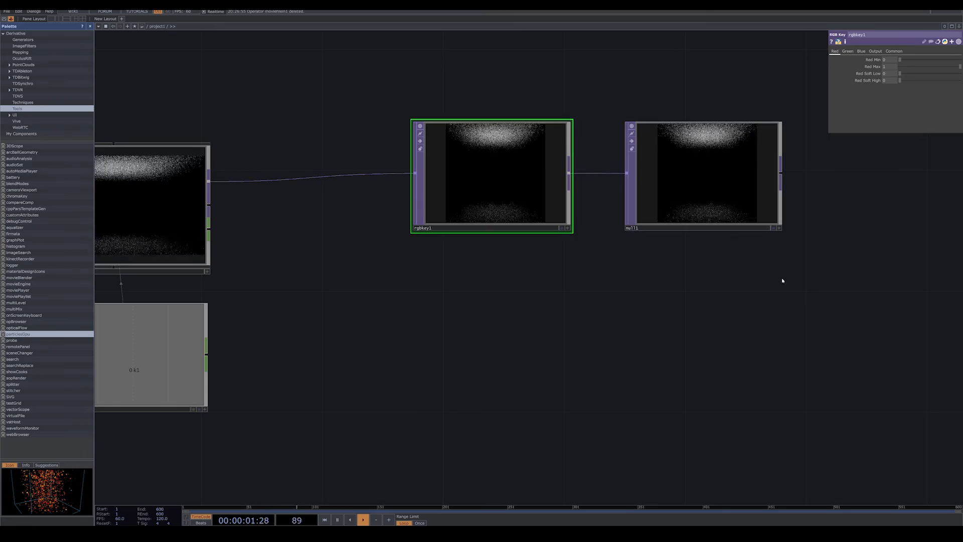
Split the workspace into two side-by-side panes, widen the network pane and turn the other into a TOP Viewer.
left_click_drag(782, 281, 749, 292)
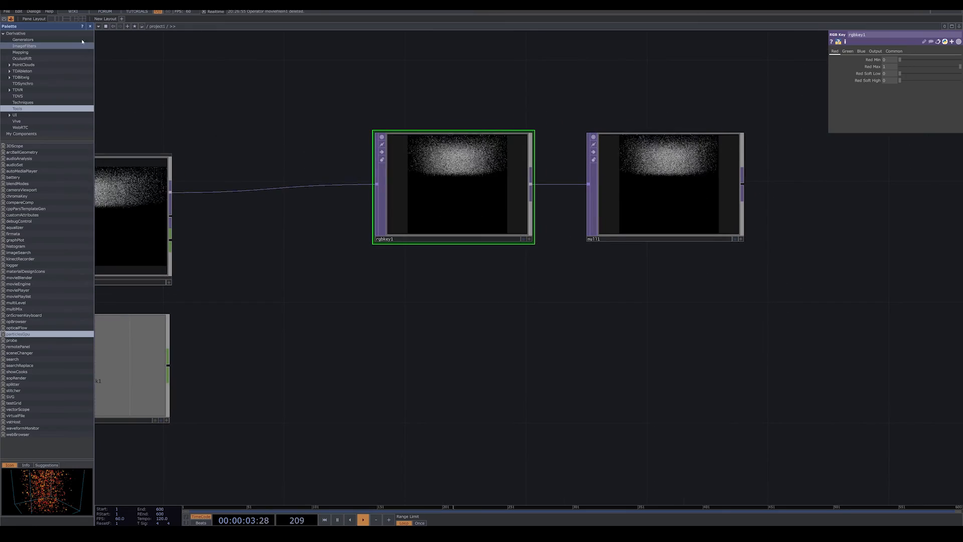
left_click(57, 19)
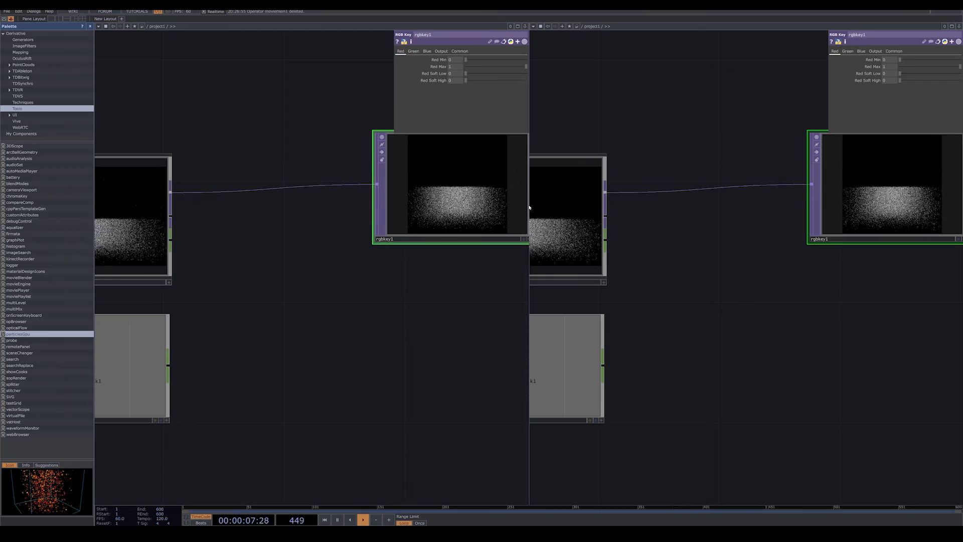
left_click_drag(610, 212, 612, 214)
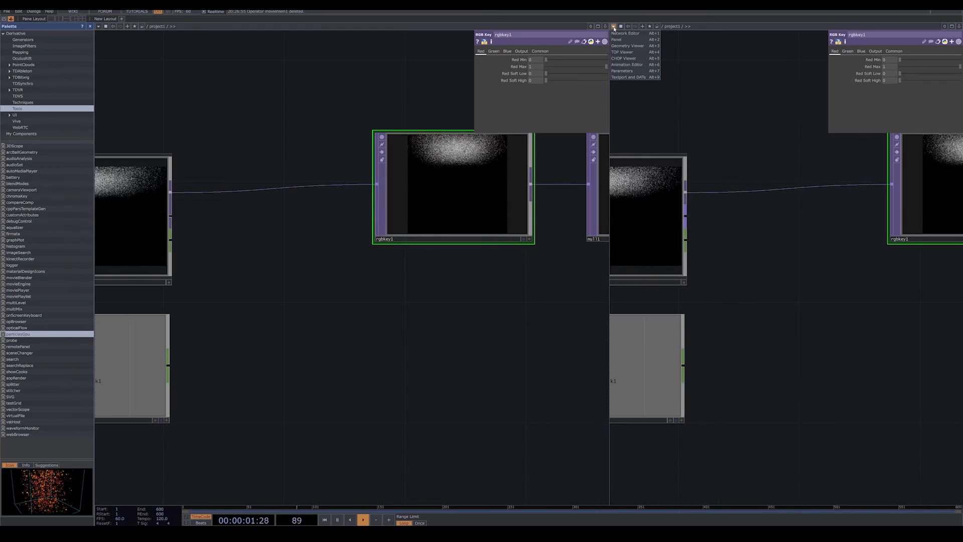
left_click(627, 52)
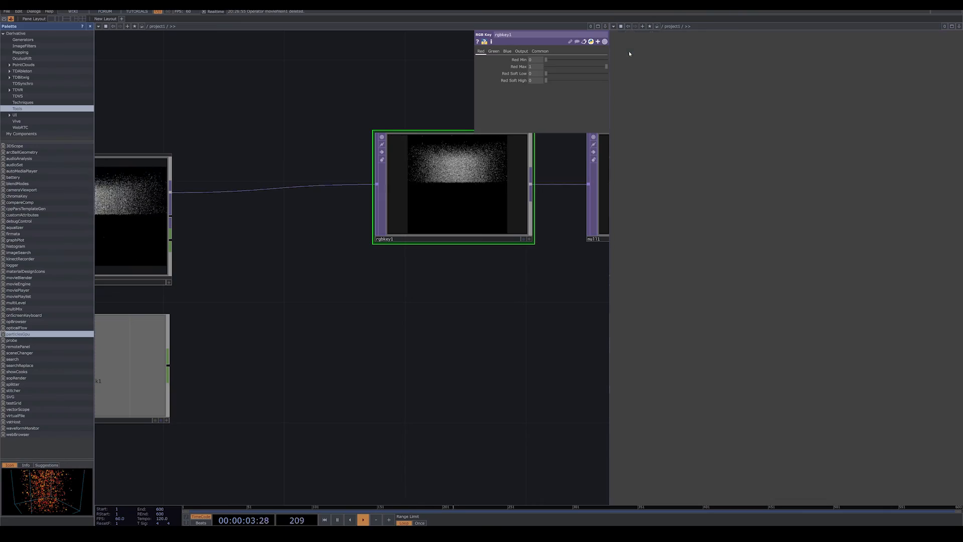
Turn on the Null TOP's display flag and disable Backdrop TOPs in the network pane.
left_click_drag(332, 345, 105, 376)
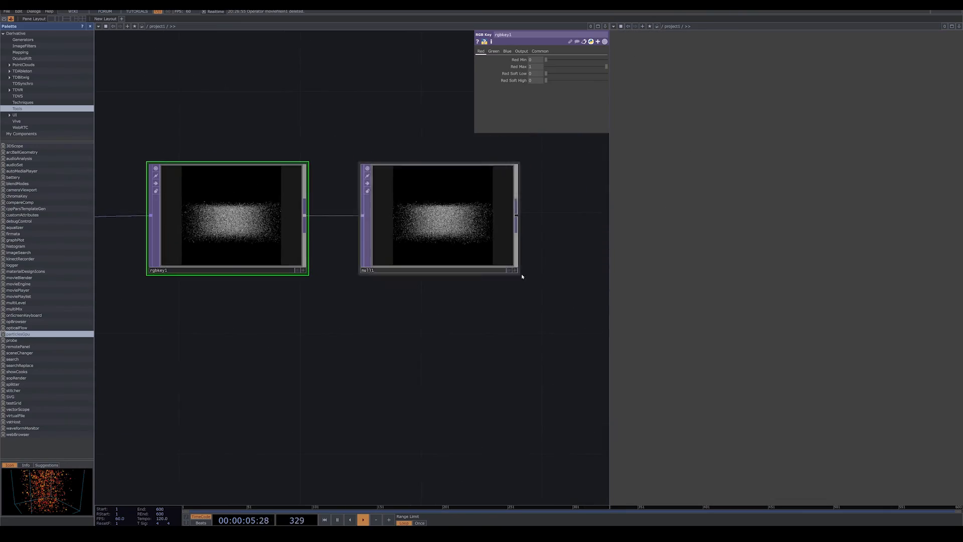
left_click(510, 271)
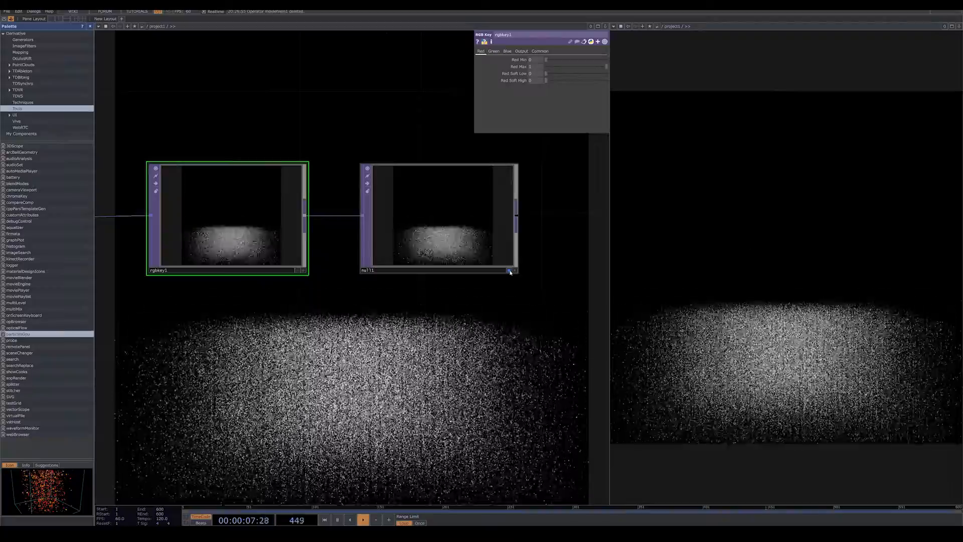
scroll(515, 328, "down", 3)
left_click_drag(526, 338, 456, 314)
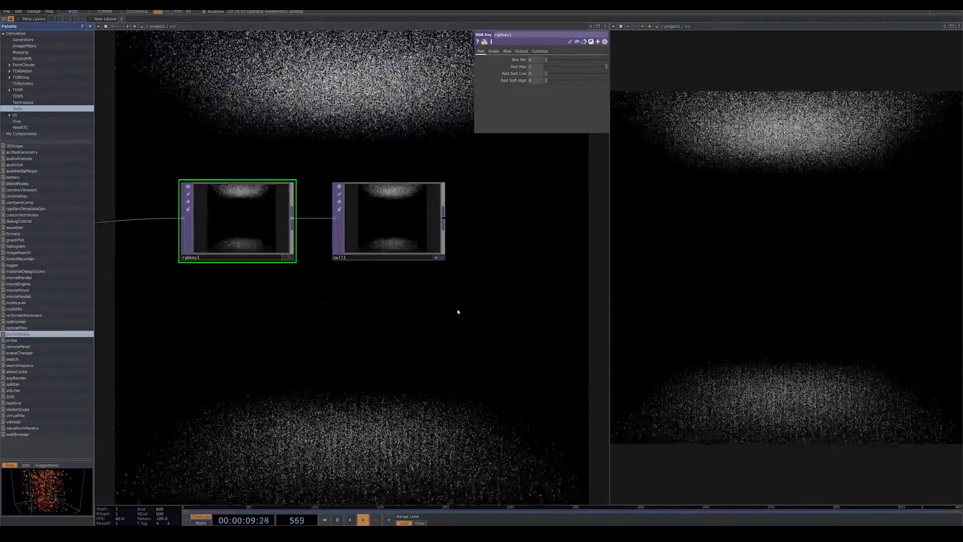
right_click(458, 314)
mouse_move(510, 342)
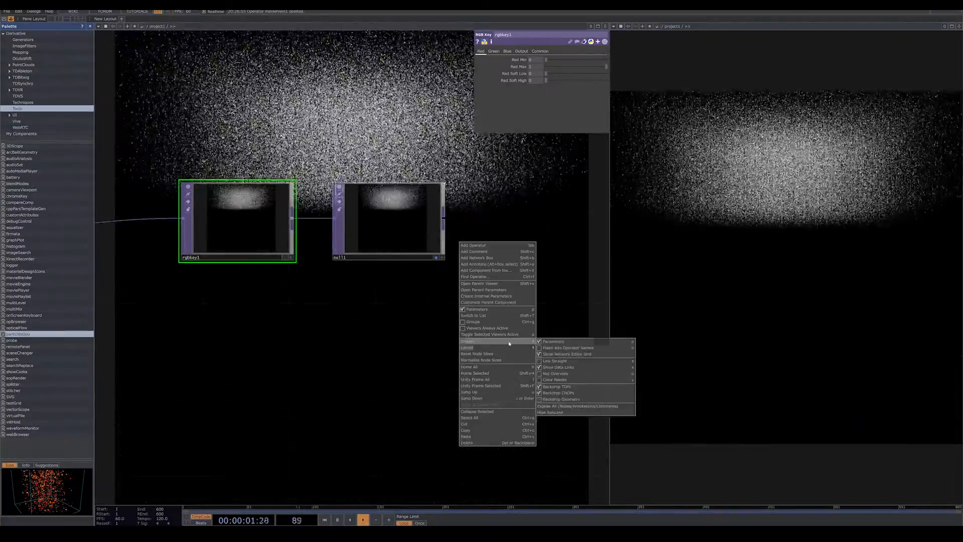
left_click(553, 388)
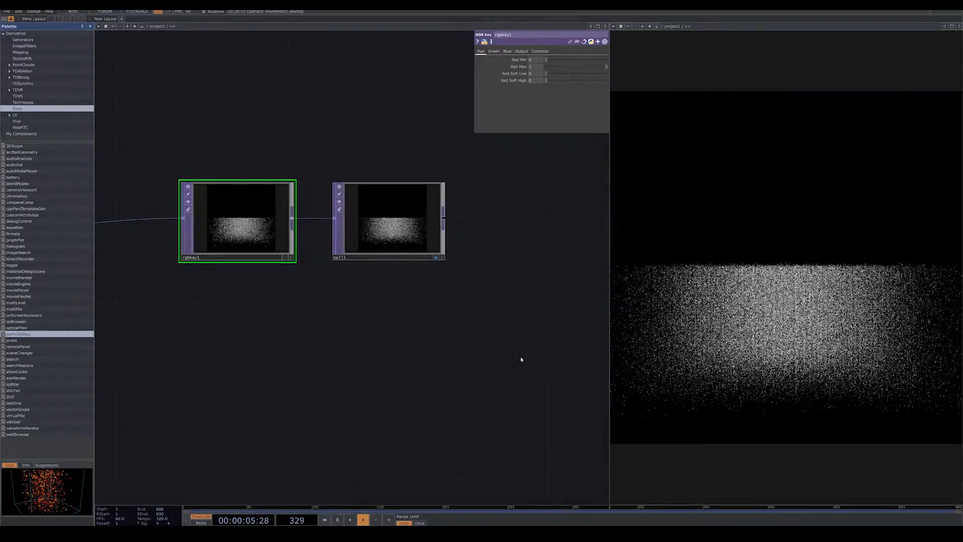
Select the particlesGpu component and examine its Forces and ParticlesGPU parameters.
scroll(528, 351, "down", 1)
scroll(528, 352, "down", 1)
left_click_drag(511, 349, 550, 344)
left_click_drag(363, 377, 542, 361)
left_click(368, 262)
left_click_drag(482, 337, 462, 353)
left_click(480, 60)
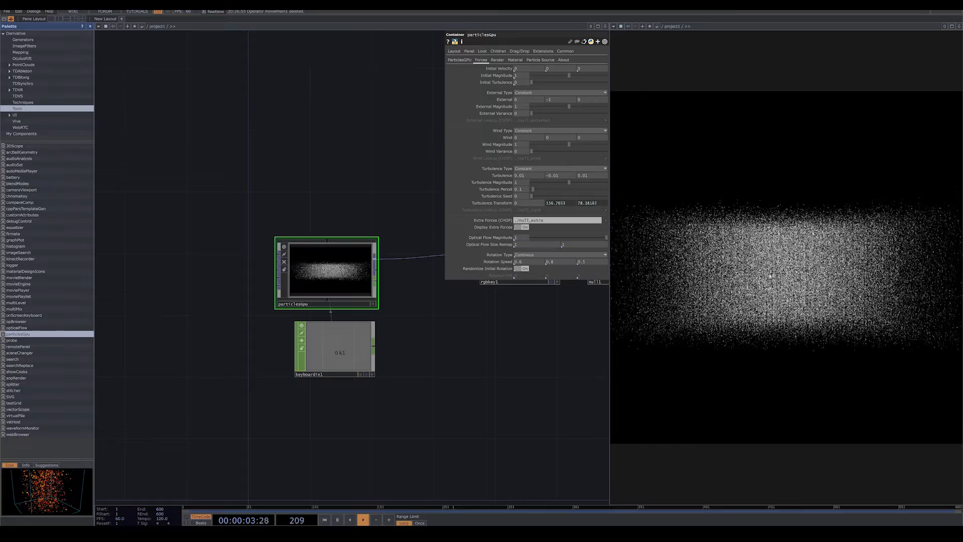
left_click(458, 60)
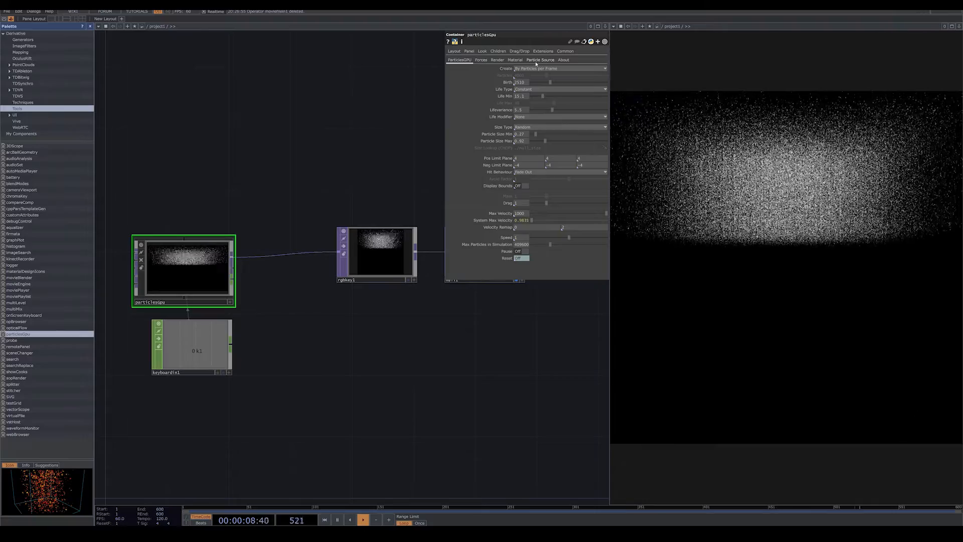
Try Sphere as the particle source Shape and reset the particles.
left_click(536, 61)
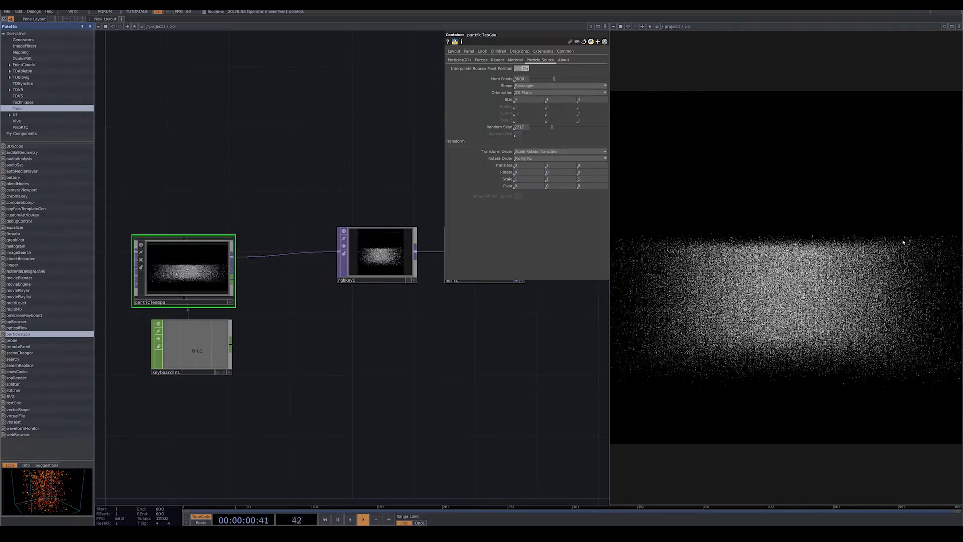
left_click(527, 86)
left_click(524, 92)
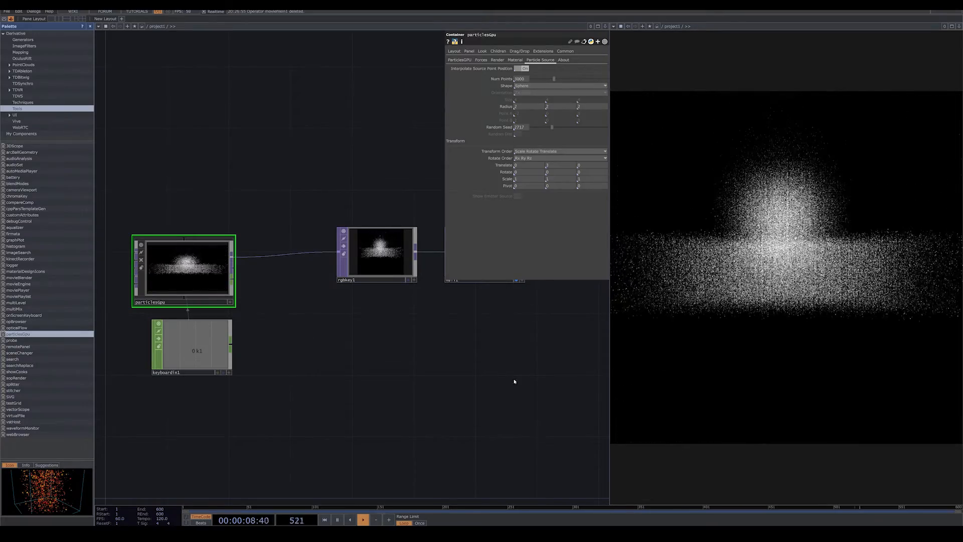
left_click_drag(513, 381, 514, 382)
key("1")
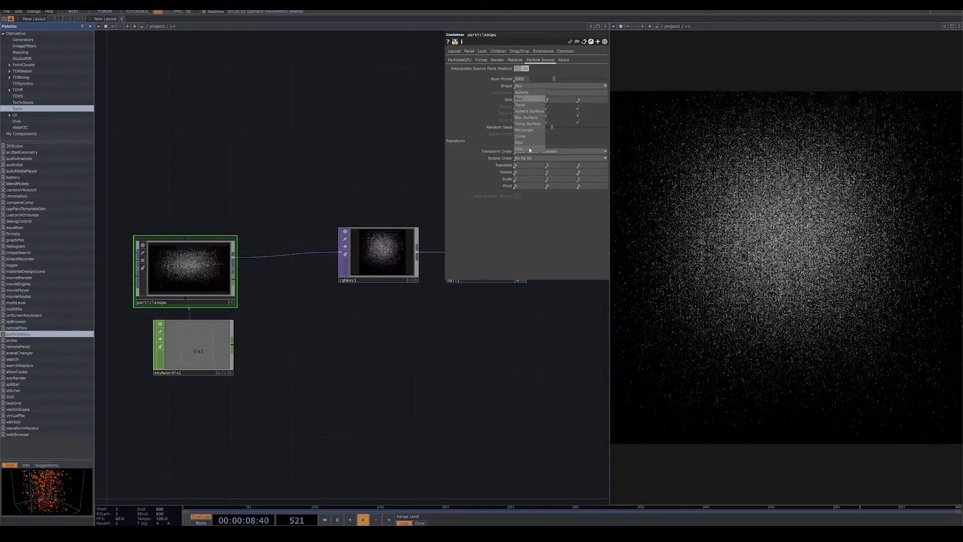
Set the particle source Shape to Line, running from Point A at X -4 to Point B at X 4.
left_click(530, 148)
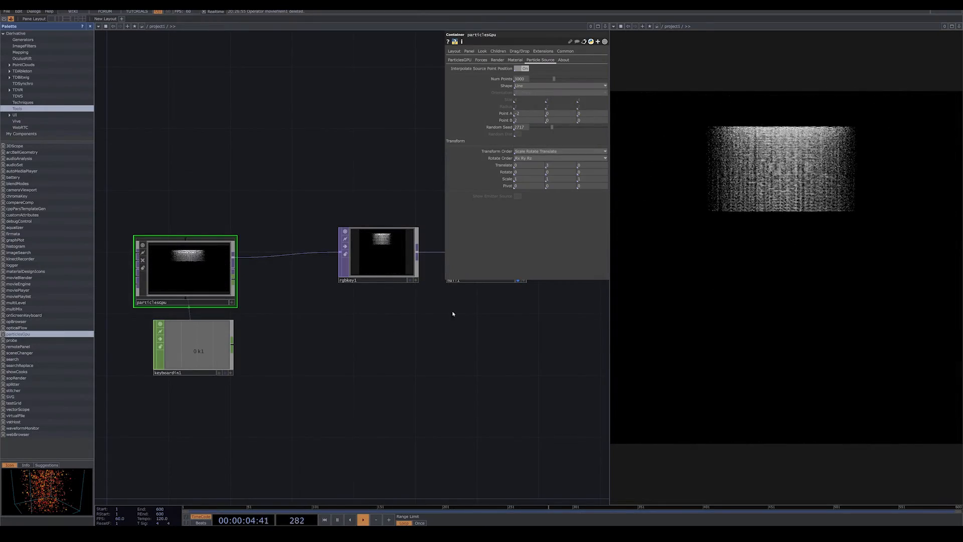
left_click_drag(484, 339, 654, 325)
scroll(432, 303, "up", 3)
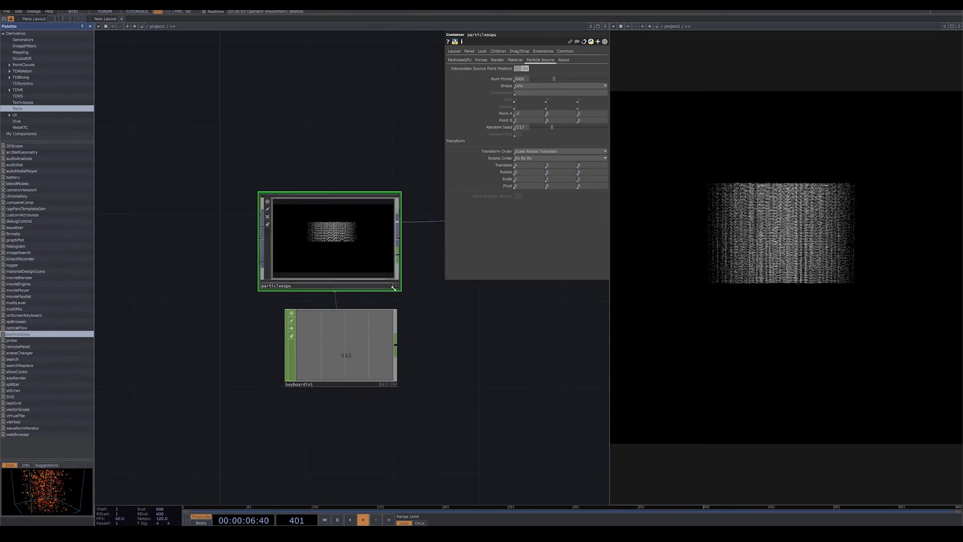
left_click_drag(437, 300, 451, 359)
scroll(486, 359, "up", 2)
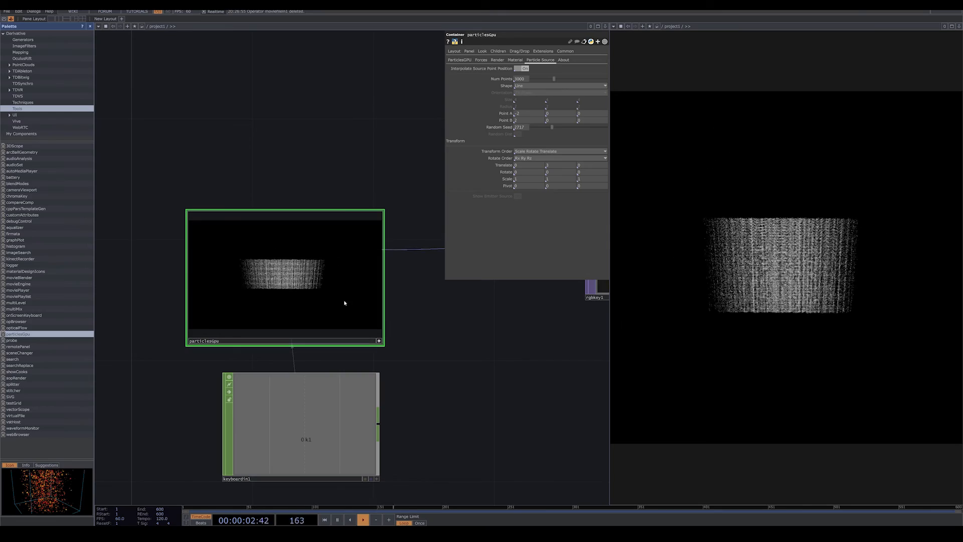
left_click(379, 341)
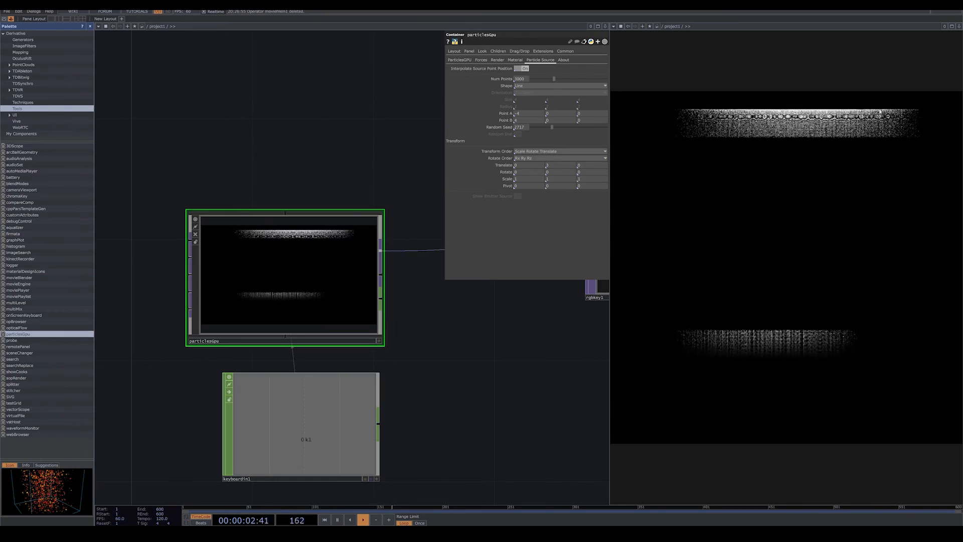
Make the particlesGpu viewer active and bring its camera closer to the line of particles.
left_click_drag(526, 357, 563, 350)
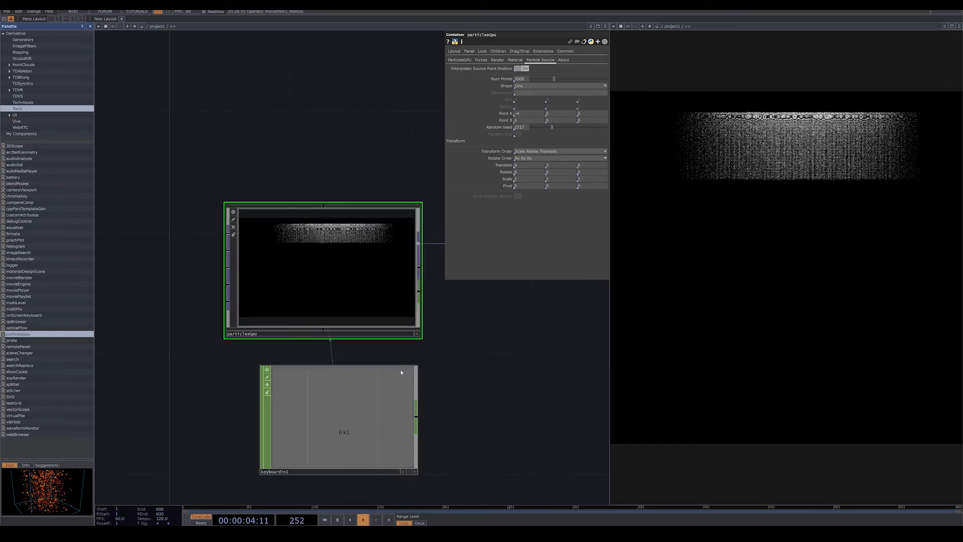
left_click(417, 334)
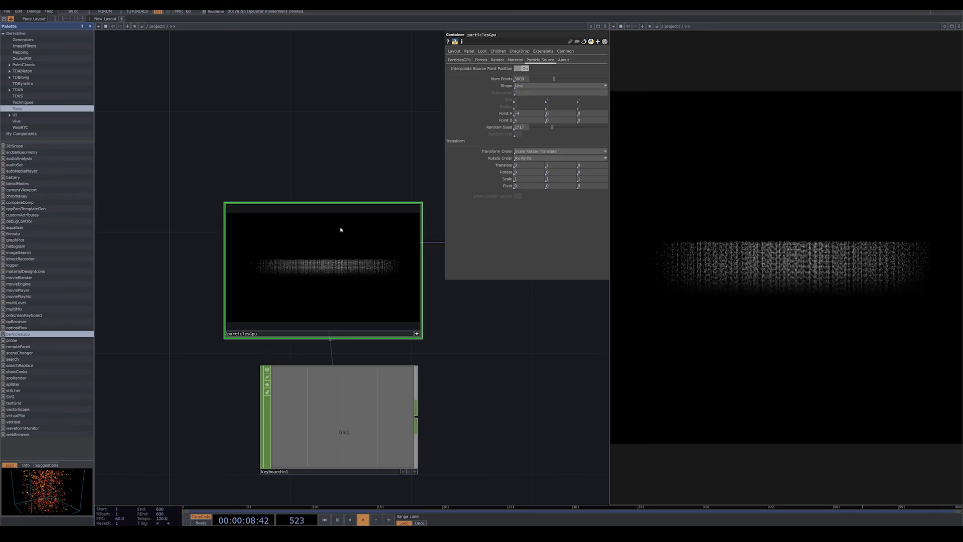
scroll(361, 257, "up", 3)
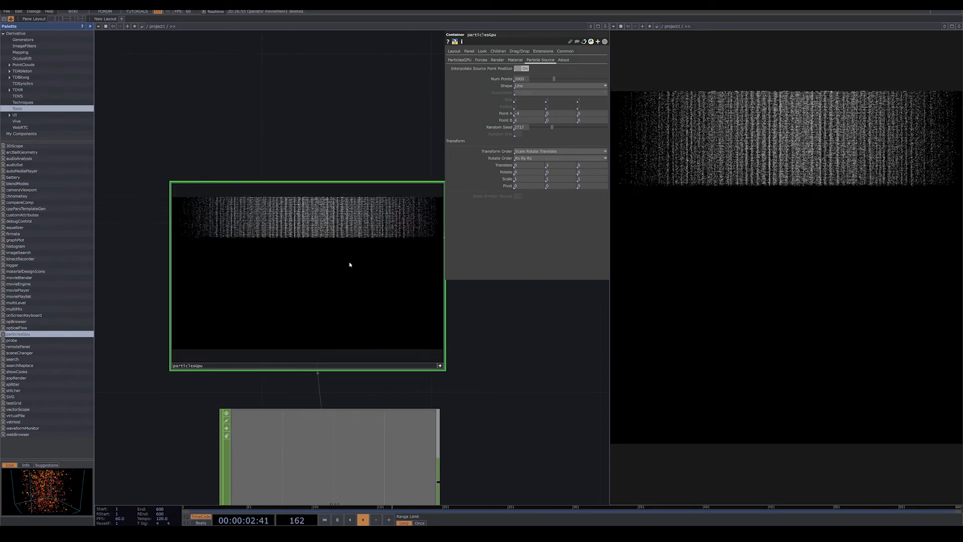
Deactivate the particlesGpu viewer and adjust the Birth value in the component's ParticlesGPU parameters.
left_click(440, 367)
left_click_drag(505, 376, 491, 338)
scroll(471, 334, "down", 3)
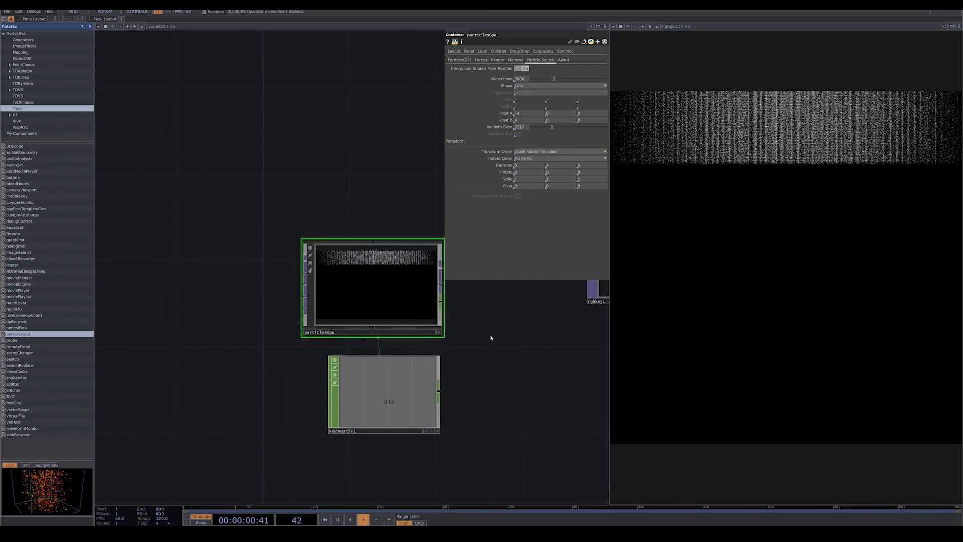
left_click(460, 59)
left_click(567, 83)
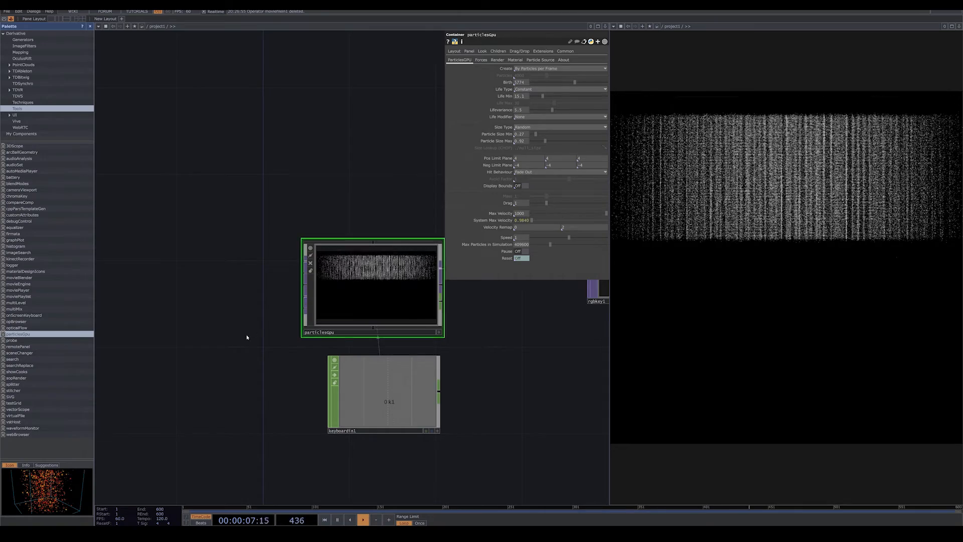
Show only the changed parameters of particlesGpu and add a Noise TOP in the empty network area beside it.
left_click_drag(218, 339, 492, 330)
scroll(370, 321, "down", 1)
scroll(369, 321, "down", 7)
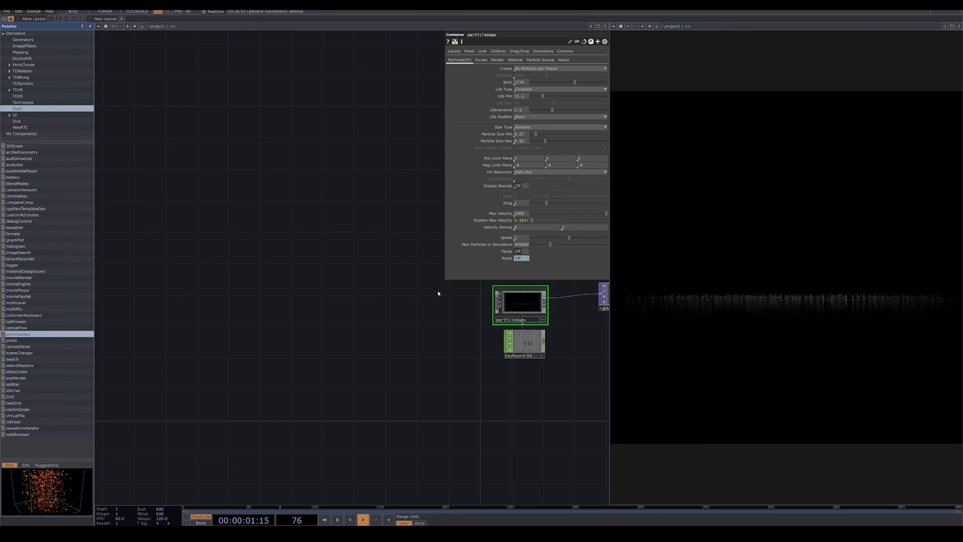
left_click(605, 42)
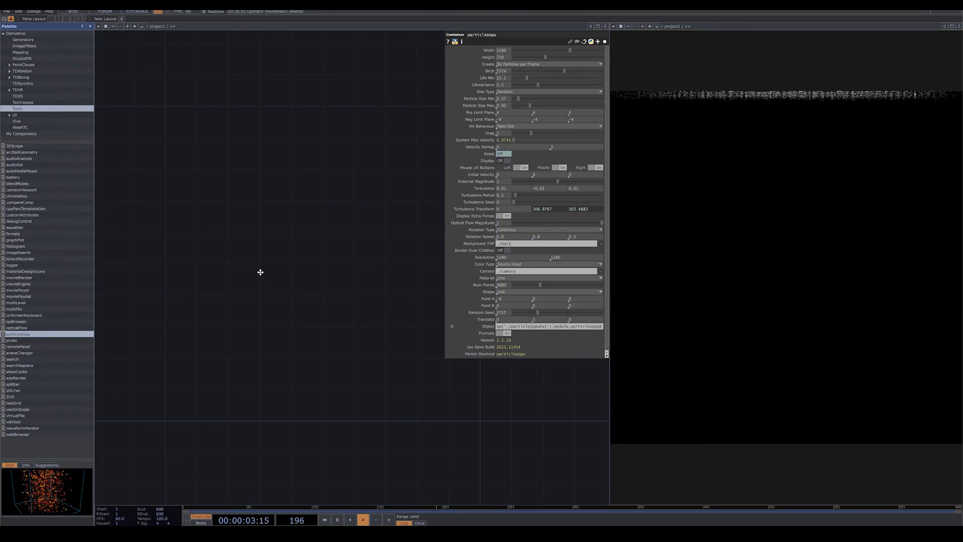
key("Tab")
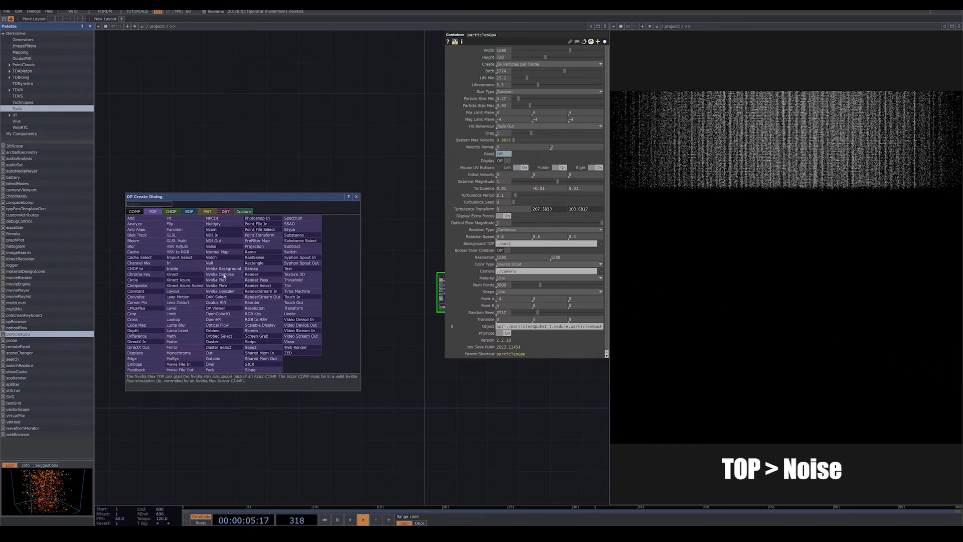
left_click(211, 246)
left_click(193, 317)
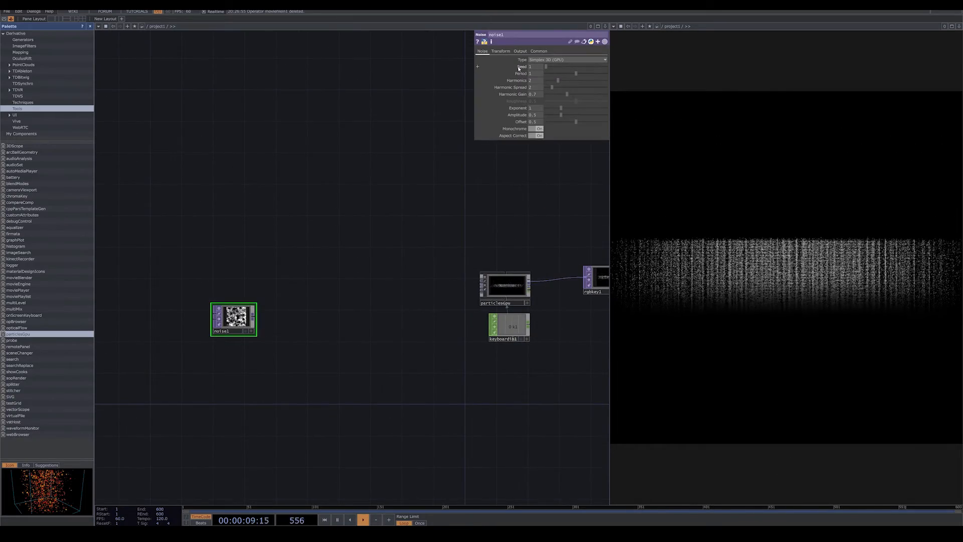
Turn Monochrome off for the noise and set its Seed to 1814, Period to 4 and Harmonics to 4.
left_click(536, 128)
left_click_drag(250, 357, 348, 321)
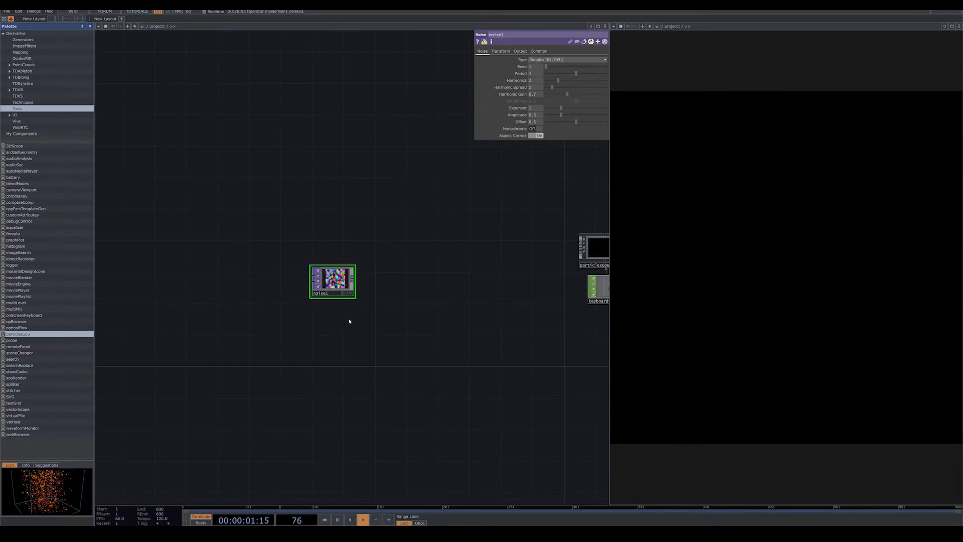
scroll(360, 307, "up", 6)
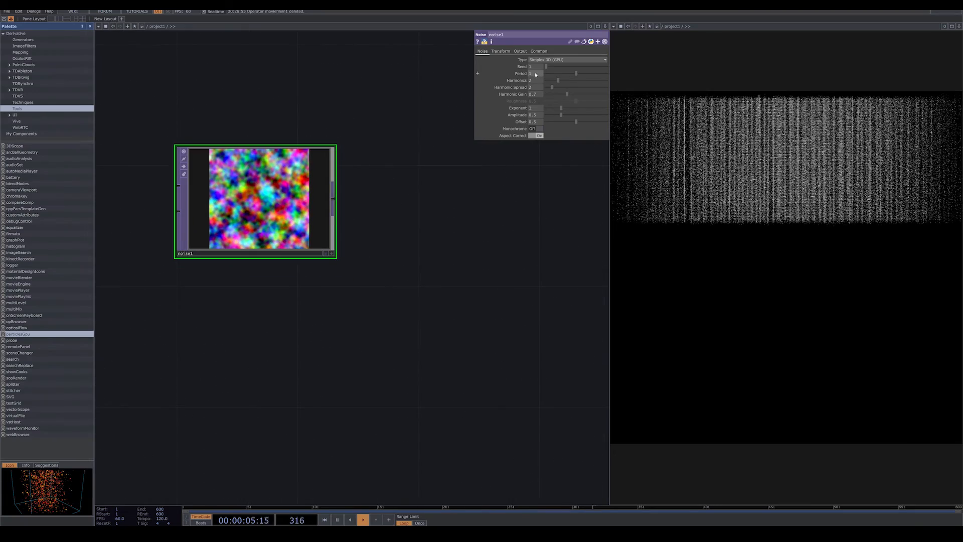
left_click_drag(552, 67, 553, 68)
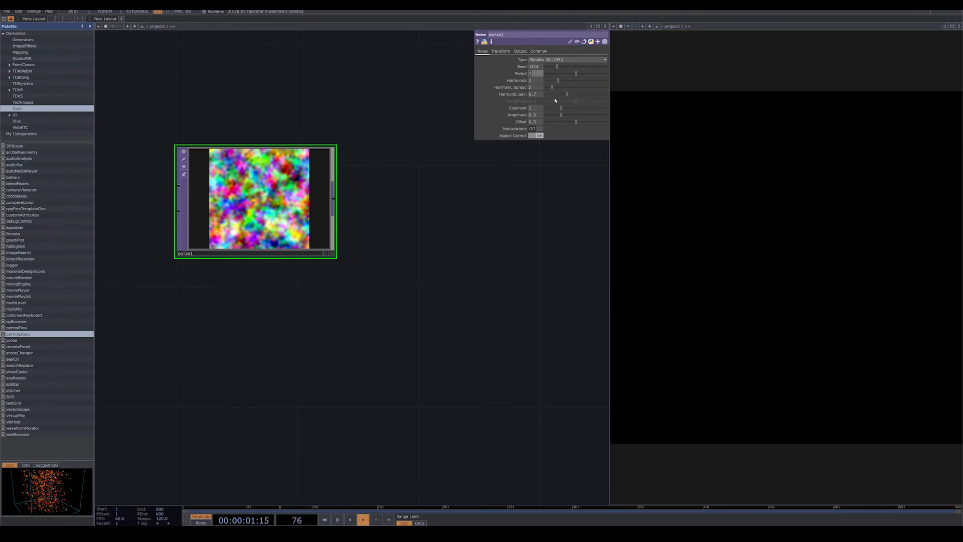
type("4")
key("Return")
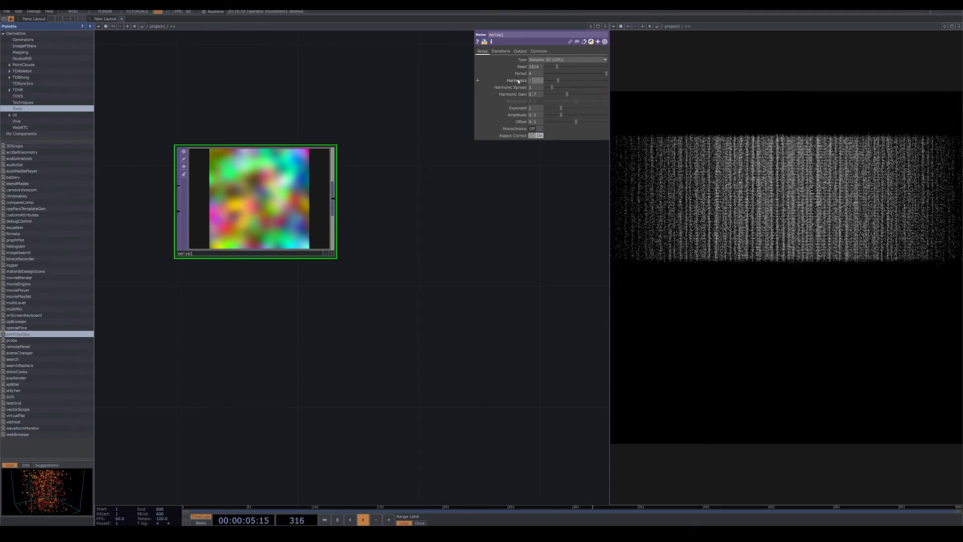
type("4")
key("Return")
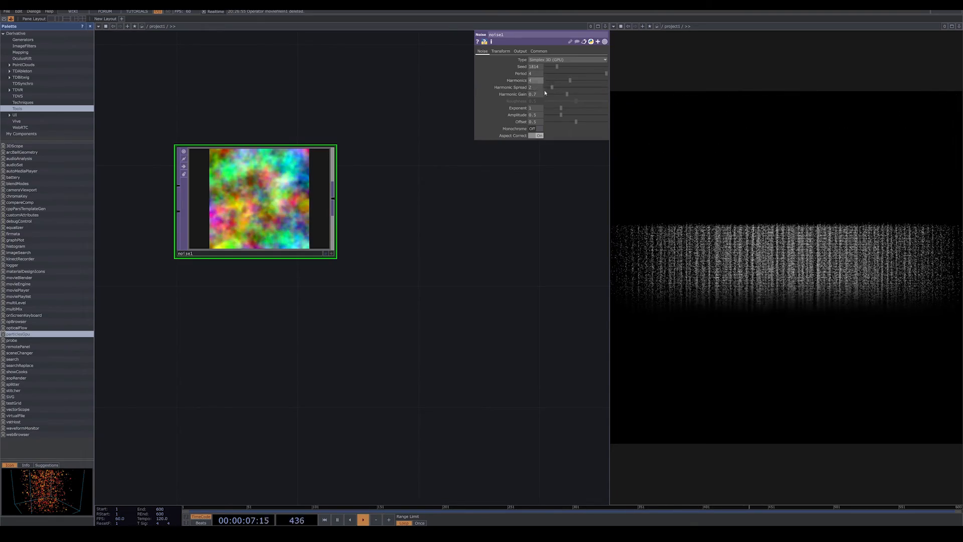
Animate the noise's Translate Z with the expression absTime.seconds * .1.
left_click_drag(363, 225, 378, 215)
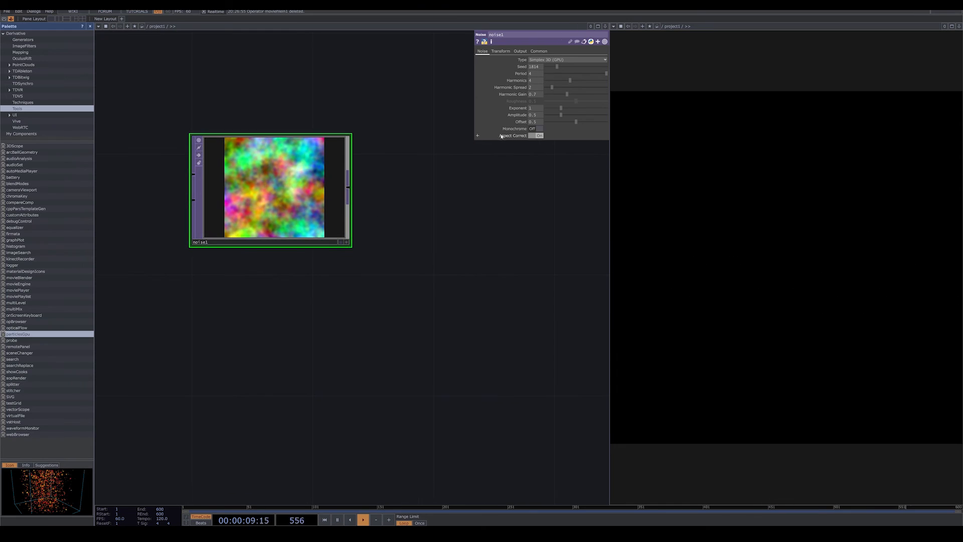
left_click(503, 52)
left_click(522, 74)
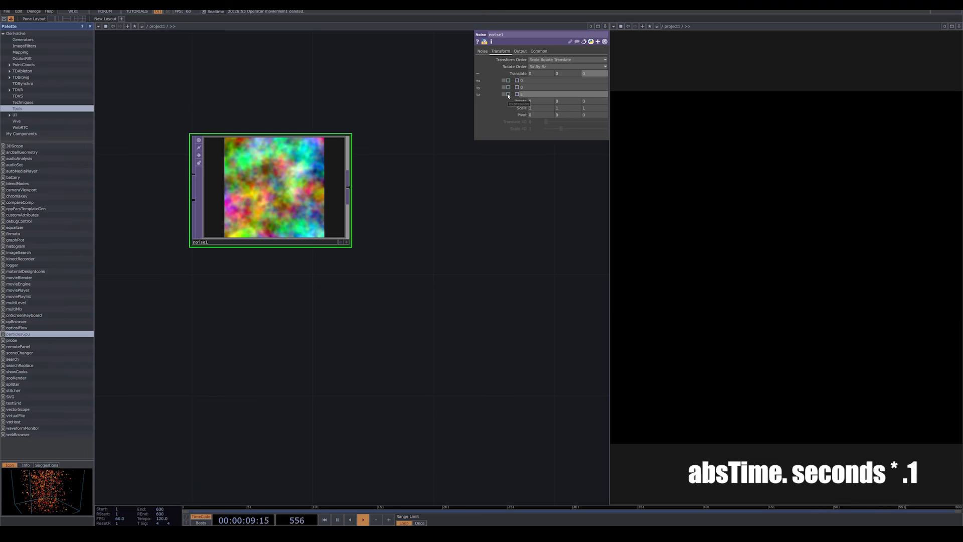
type("absTi")
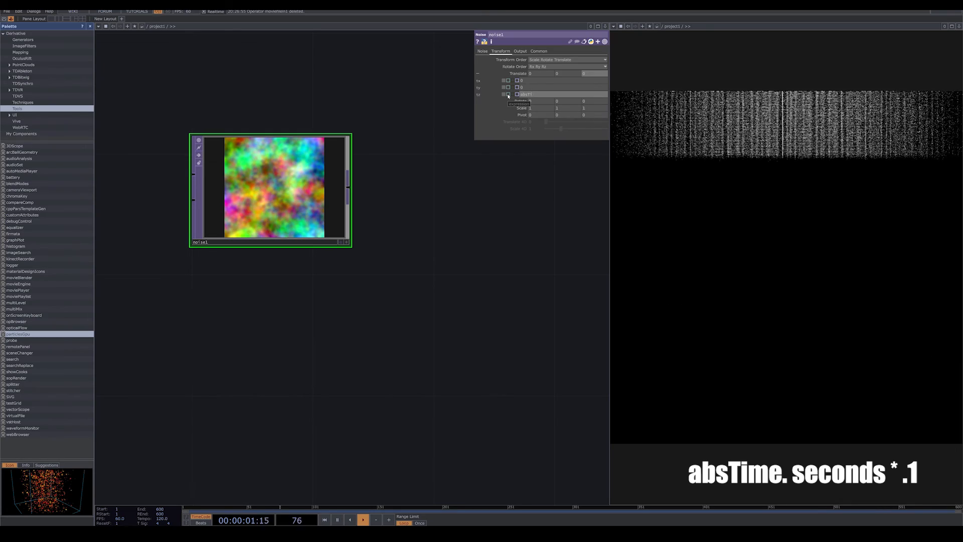
type("me.se")
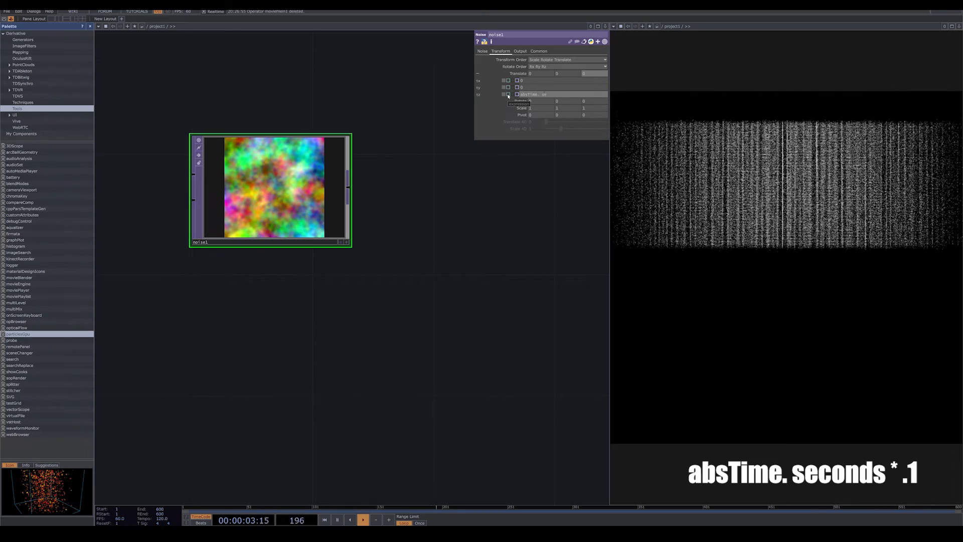
type("conds")
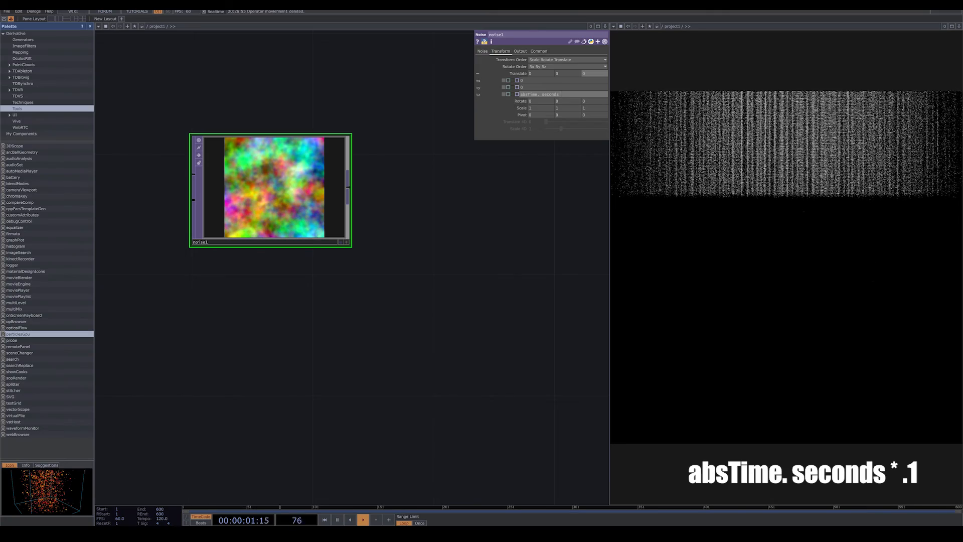
left_click(897, 534)
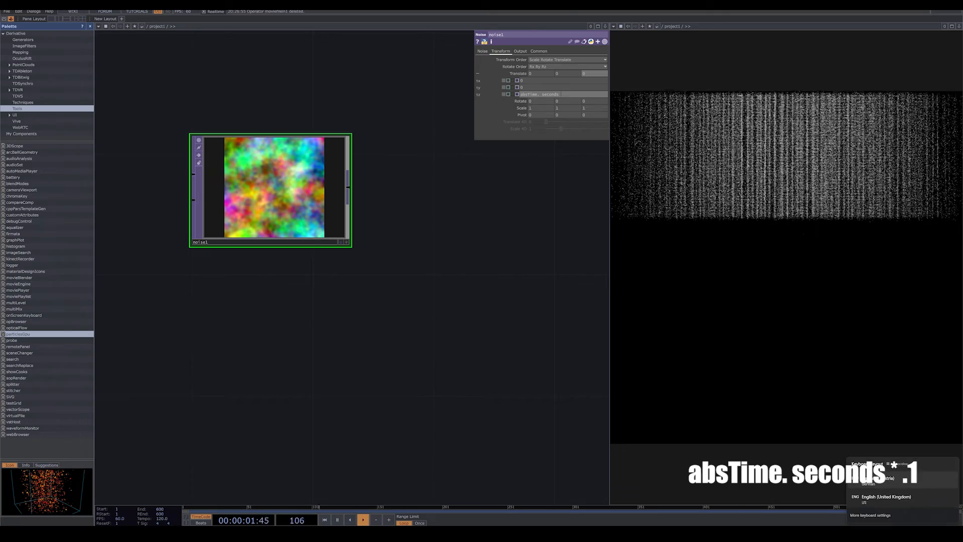
left_click(902, 496)
type("* ")
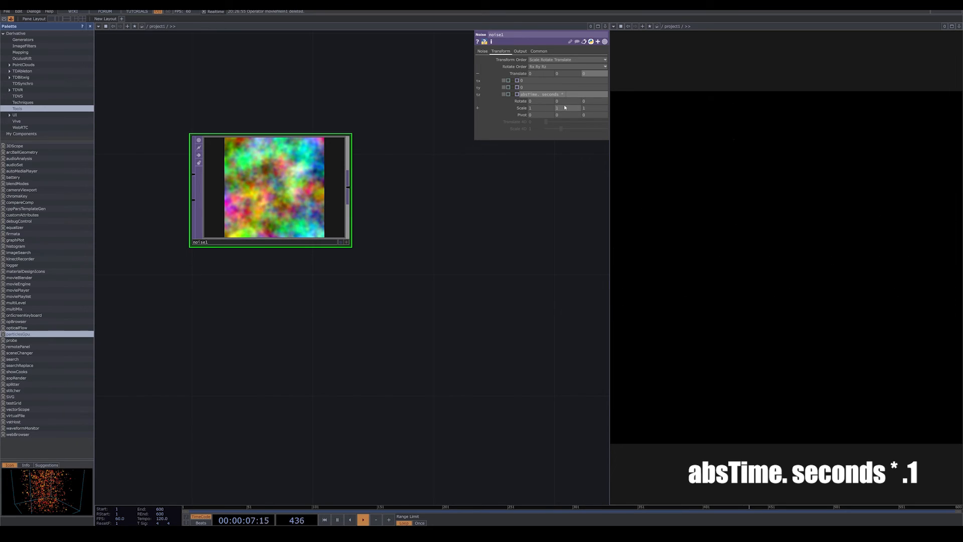
type(".1")
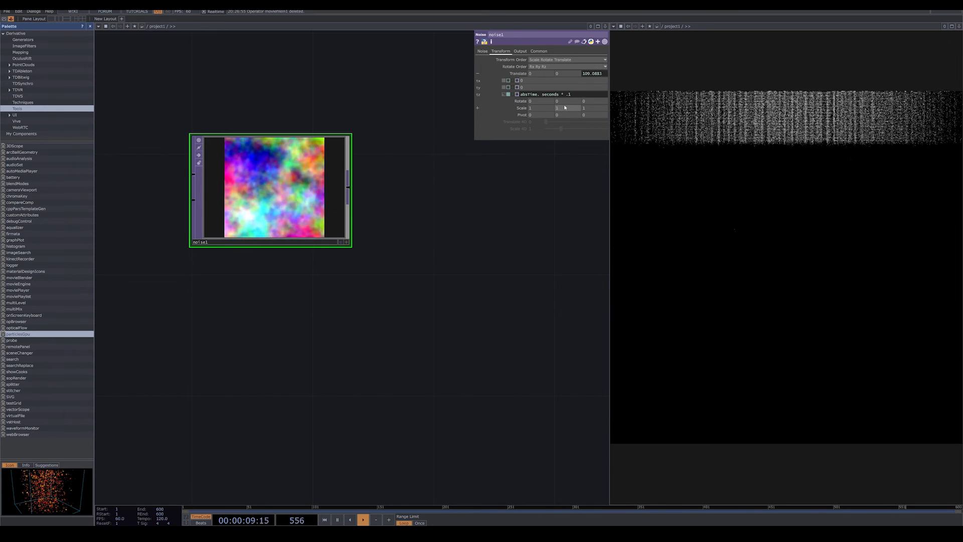
Copy the time expression from the noise's Translate Z into its Translate X.
left_click_drag(571, 94, 446, 100)
key("ctrl+c")
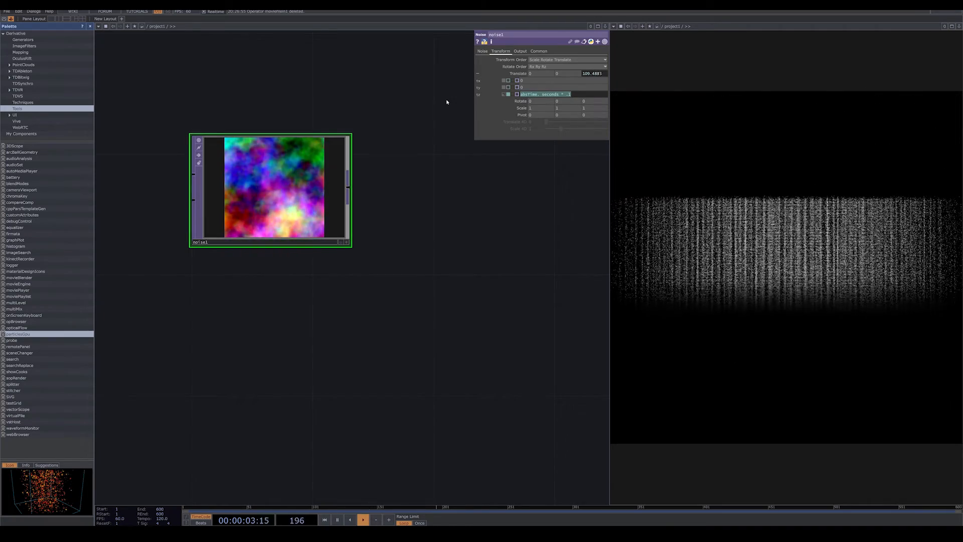
left_click_drag(528, 81, 495, 86)
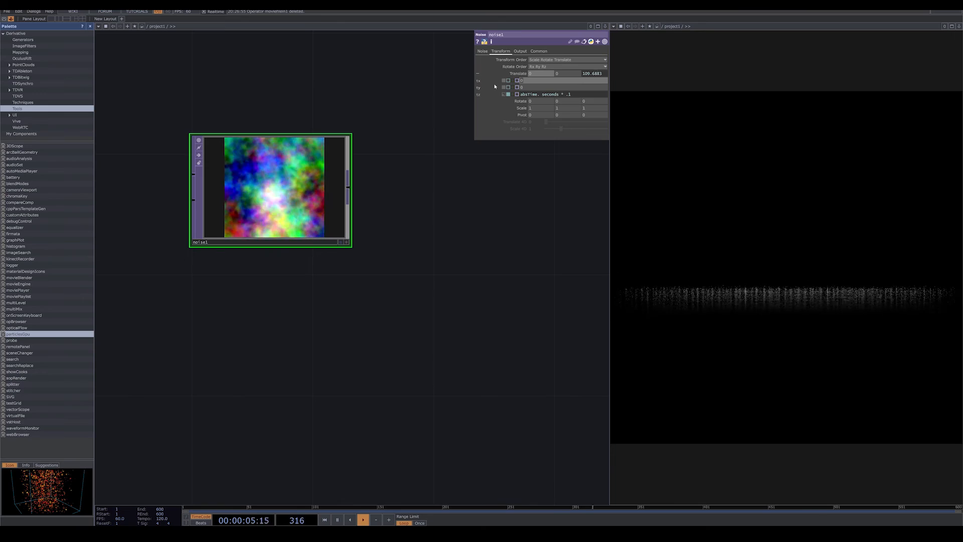
key("ctrl+v")
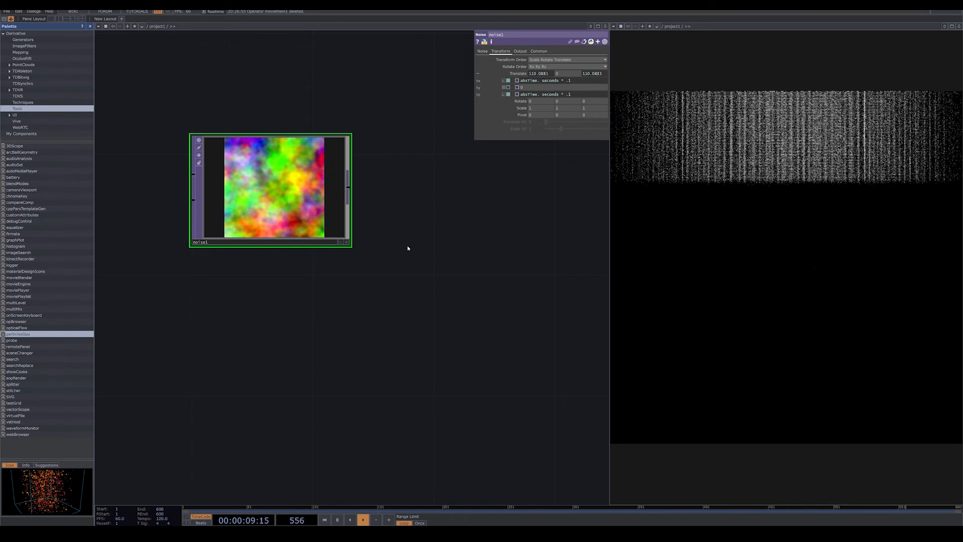
Move the Noise TOP closer to particlesGpu and connect its output to the component's input.
left_click_drag(409, 249, 303, 247)
scroll(408, 261, "down", 4)
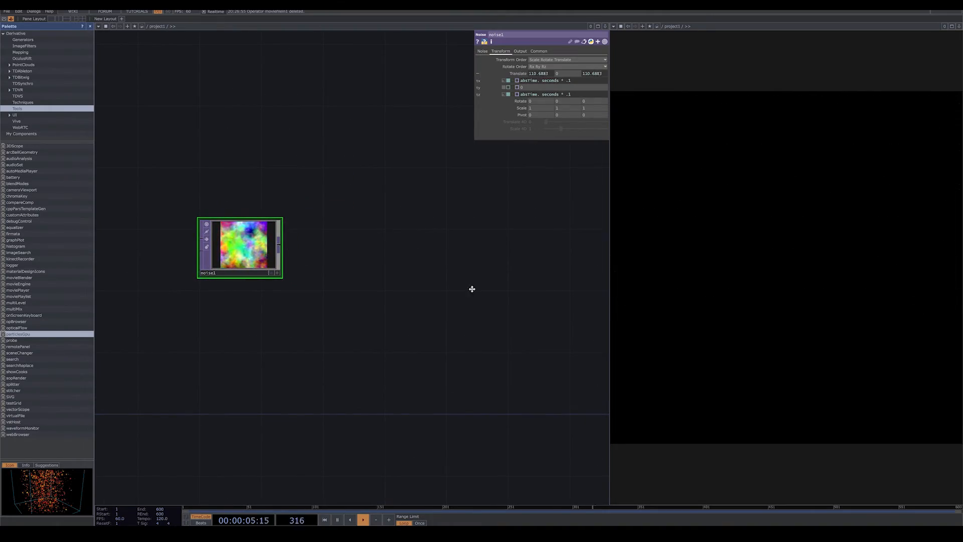
left_click_drag(471, 288, 356, 296)
left_click_drag(147, 255, 363, 256)
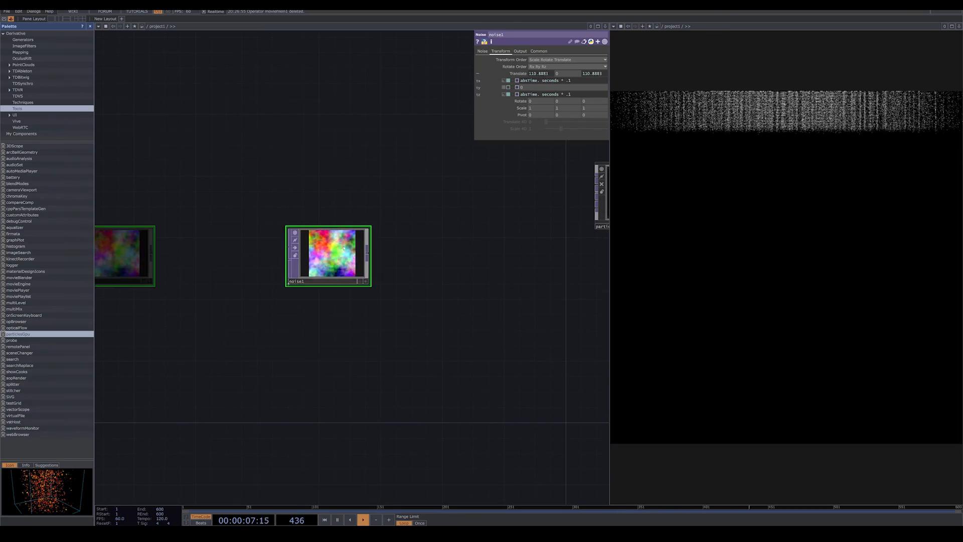
left_click_drag(451, 276, 404, 282)
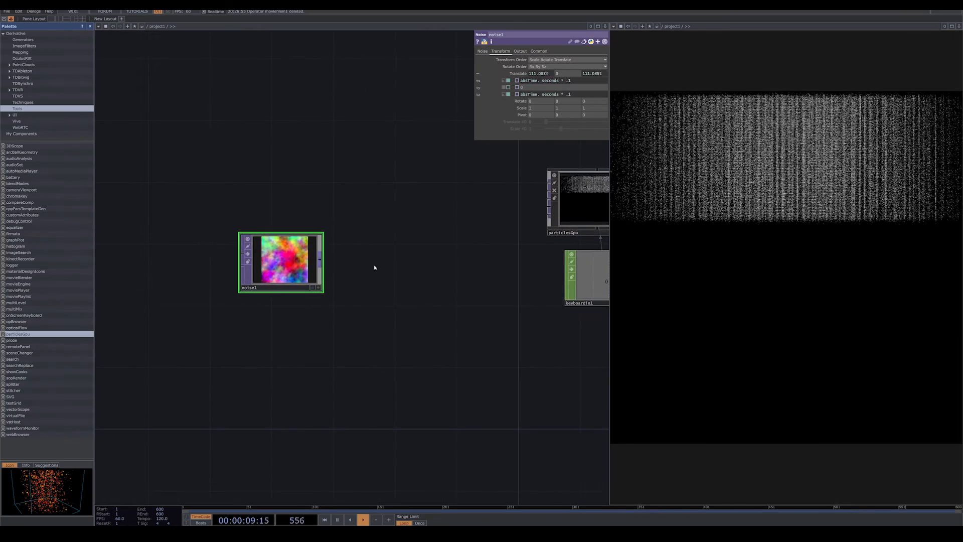
left_click_drag(320, 259, 545, 208)
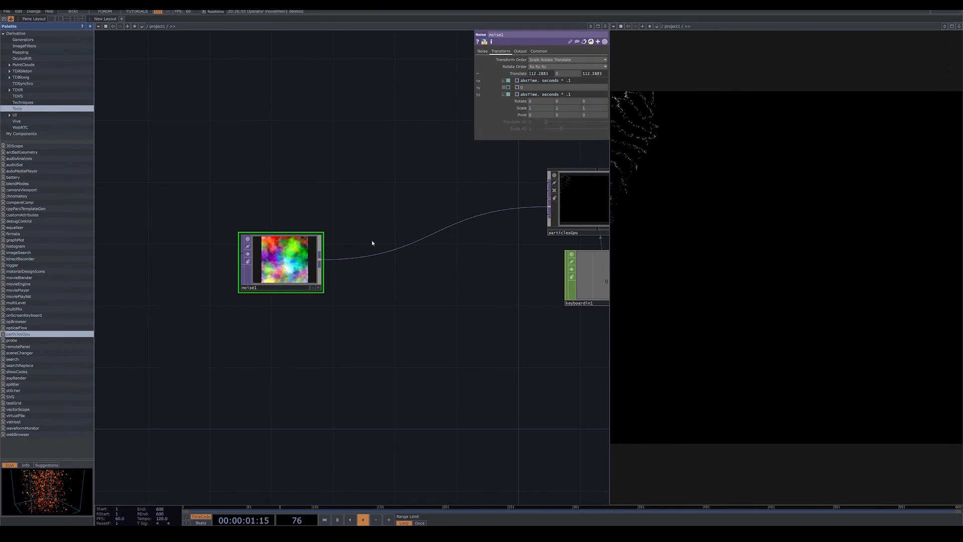
Move the noise farther from particlesGpu and insert a Math TOP on the wire between them.
left_click_drag(292, 267, 183, 252)
left_click_drag(242, 302, 219, 297)
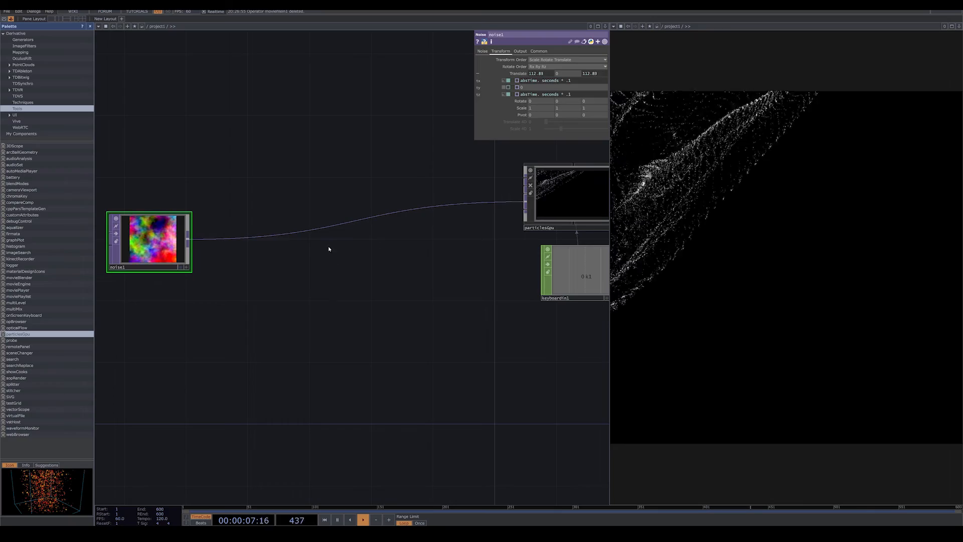
right_click(325, 229)
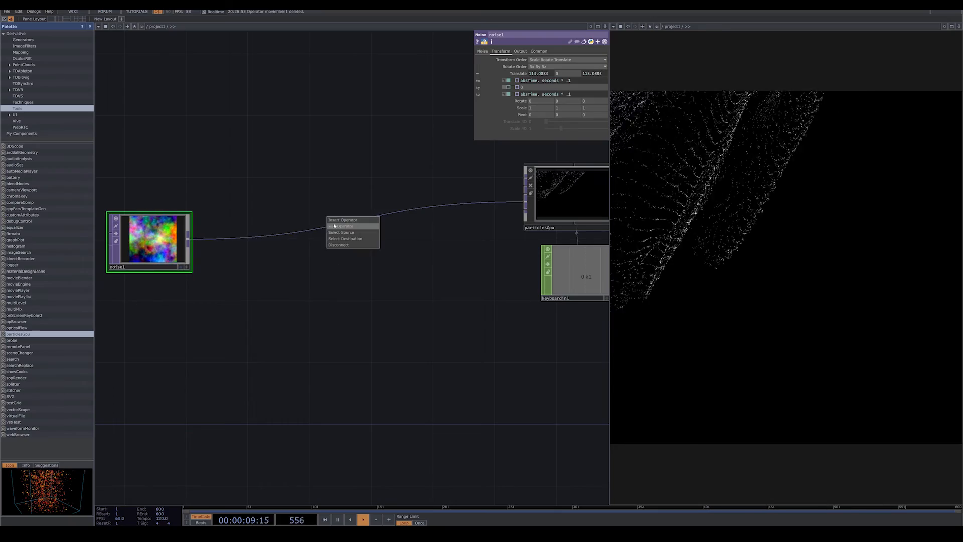
left_click(337, 221)
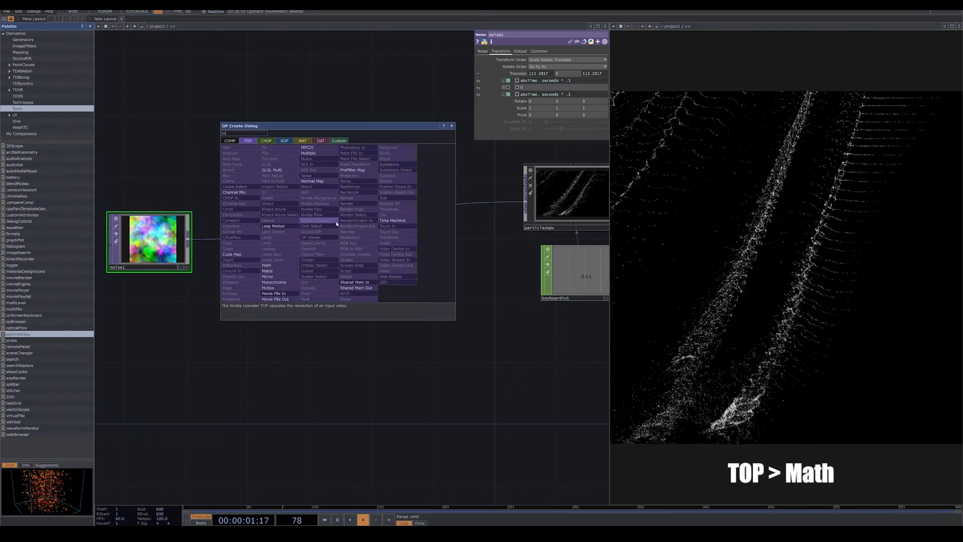
type("m")
left_click(281, 267)
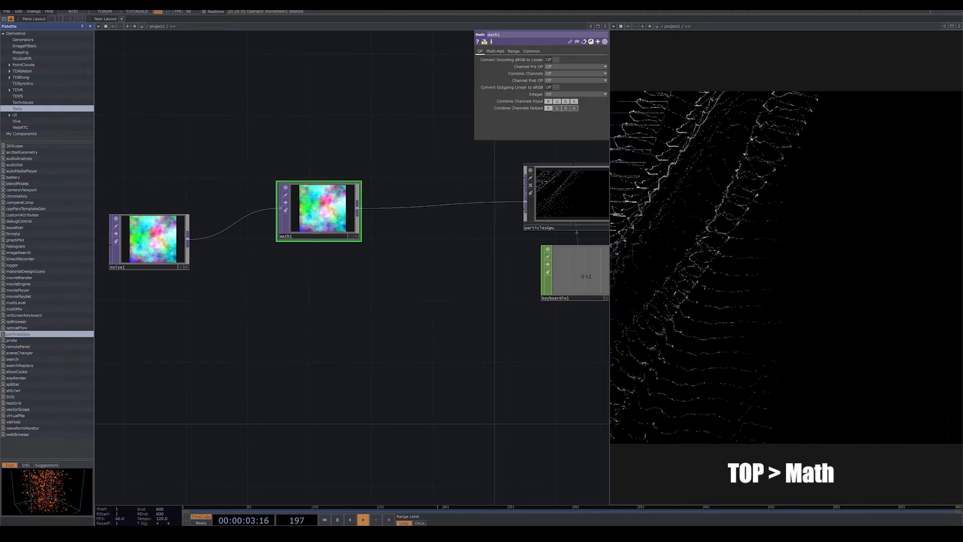
Set Multiply to .01 on the Math TOP to weaken the noise driving the particles.
left_click(504, 52)
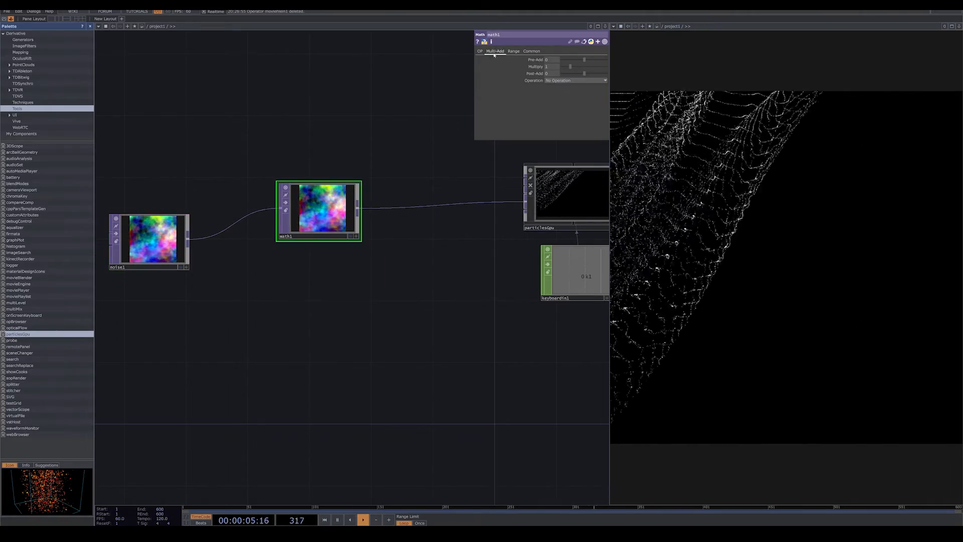
left_click(551, 66)
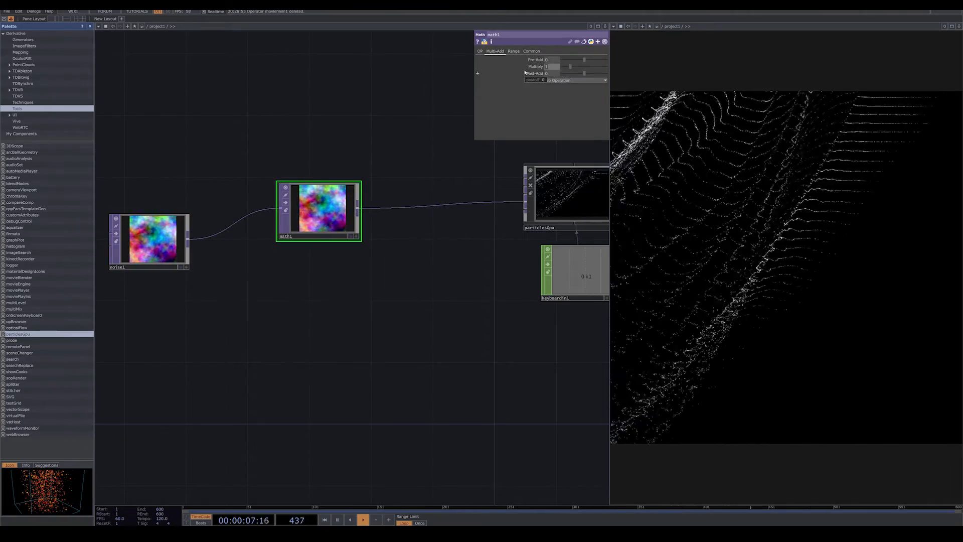
type(".002")
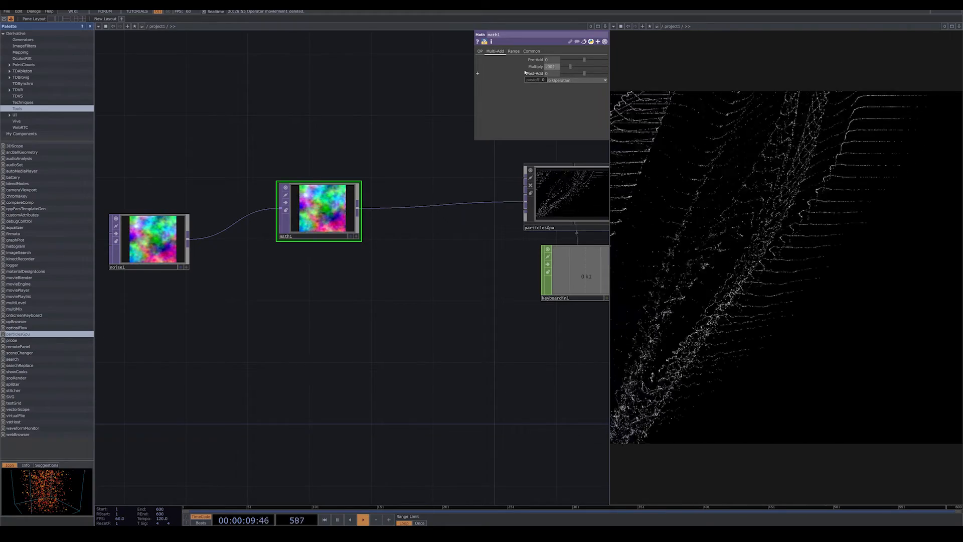
key("Return")
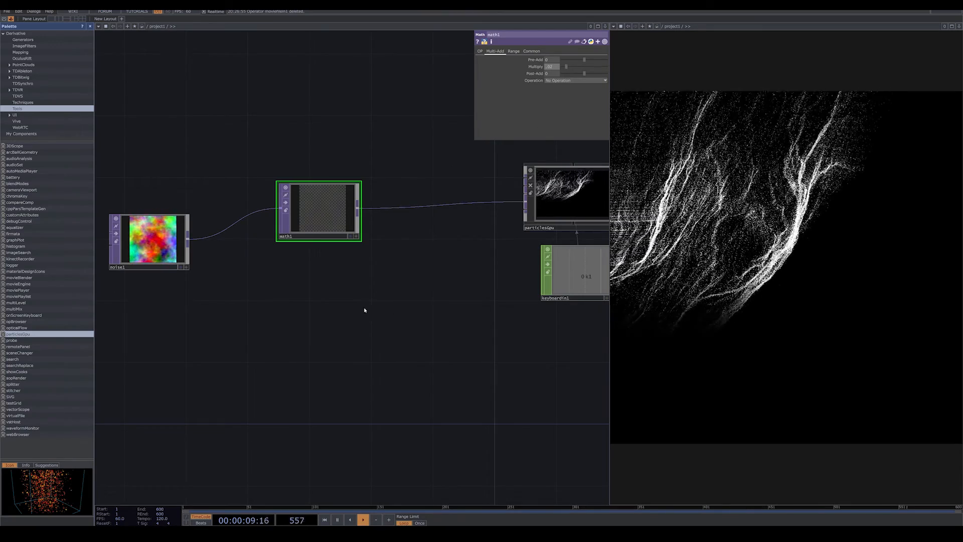
Add the opticalFlow component below math1, connect noise1 to its input and wire its output into particlesGpu.
left_click(11, 328)
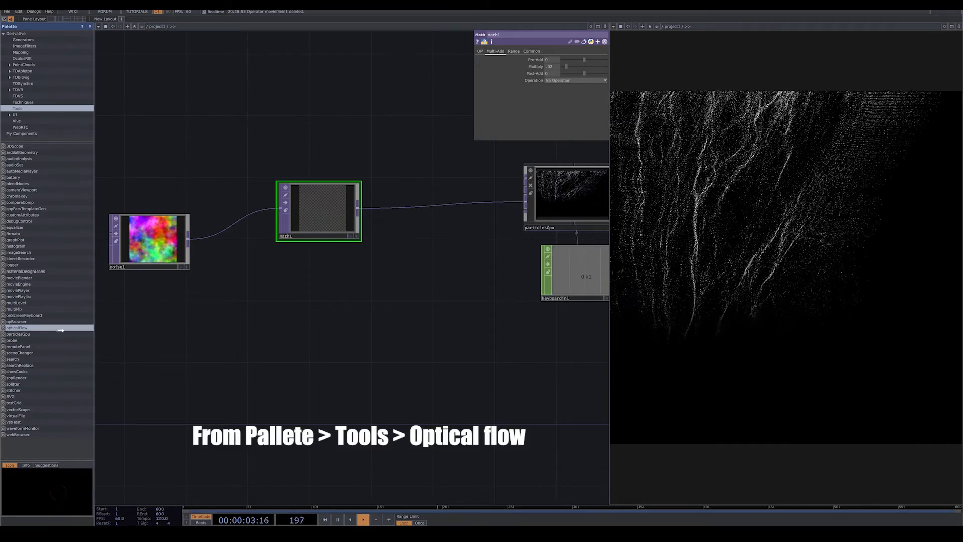
left_click(362, 286)
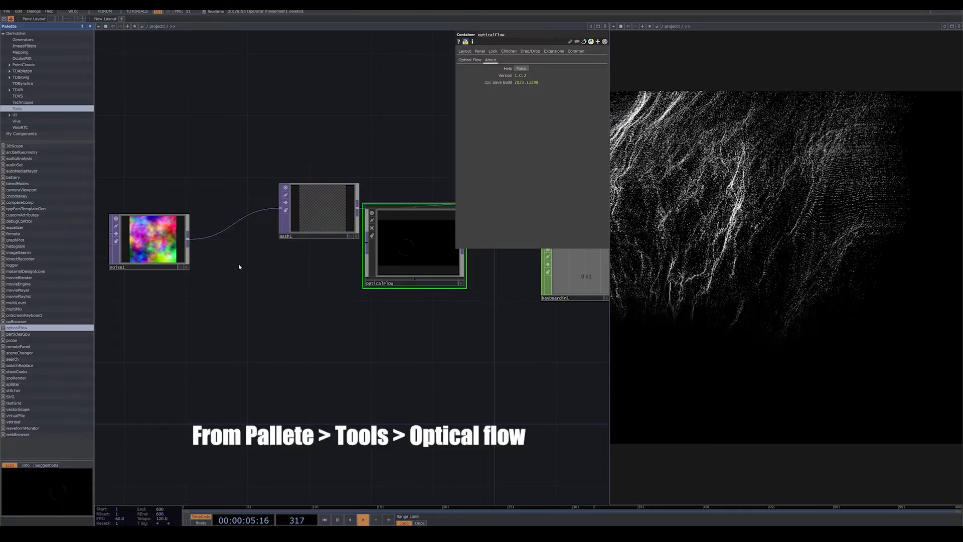
left_click_drag(387, 245, 378, 290)
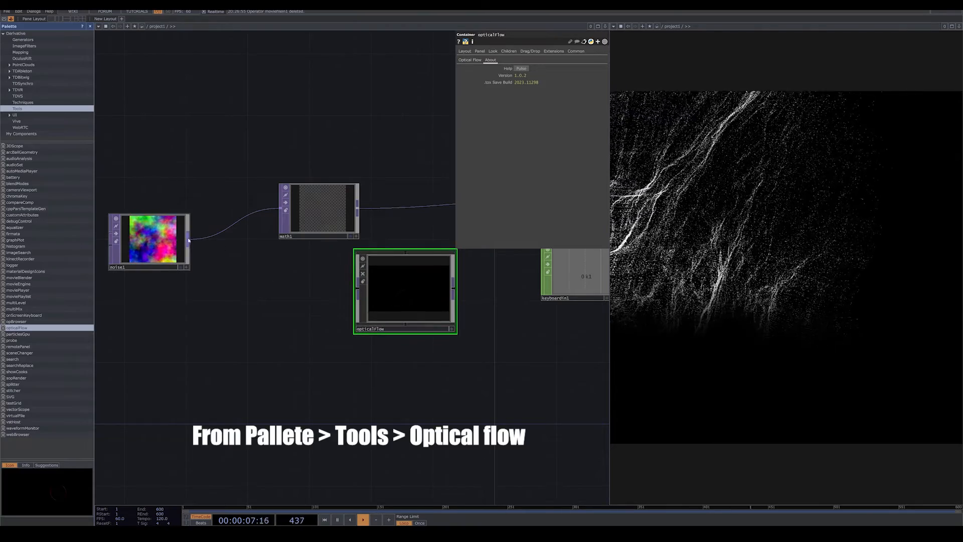
left_click(360, 303)
left_click_drag(408, 352, 318, 352)
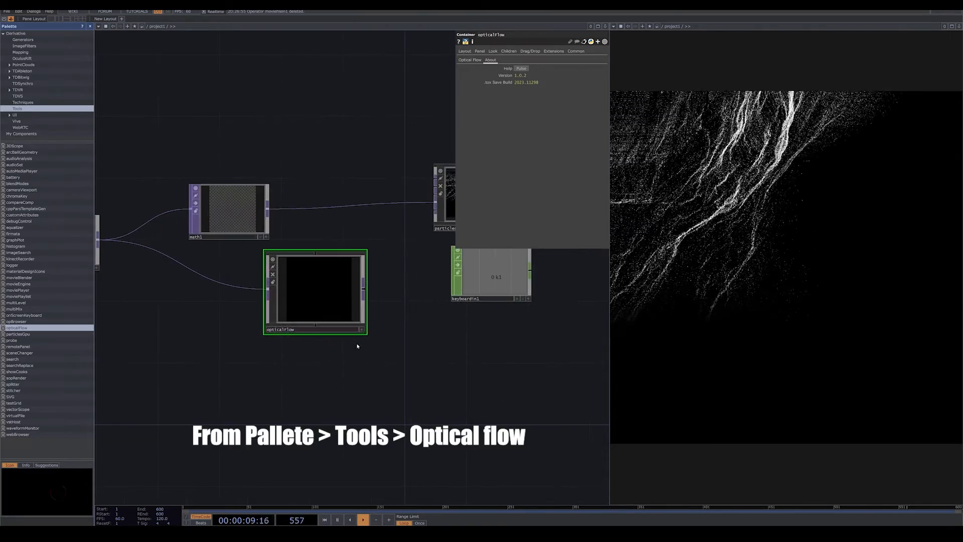
left_click(364, 290)
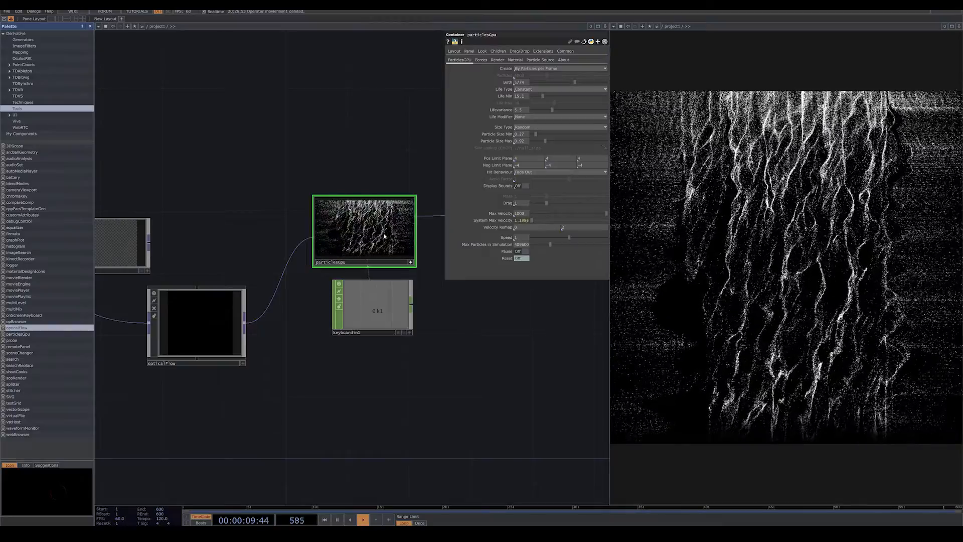
Inspect the particles in particlesGpu's interactive viewer and make the viewer inactive again.
scroll(453, 303, "up", 3)
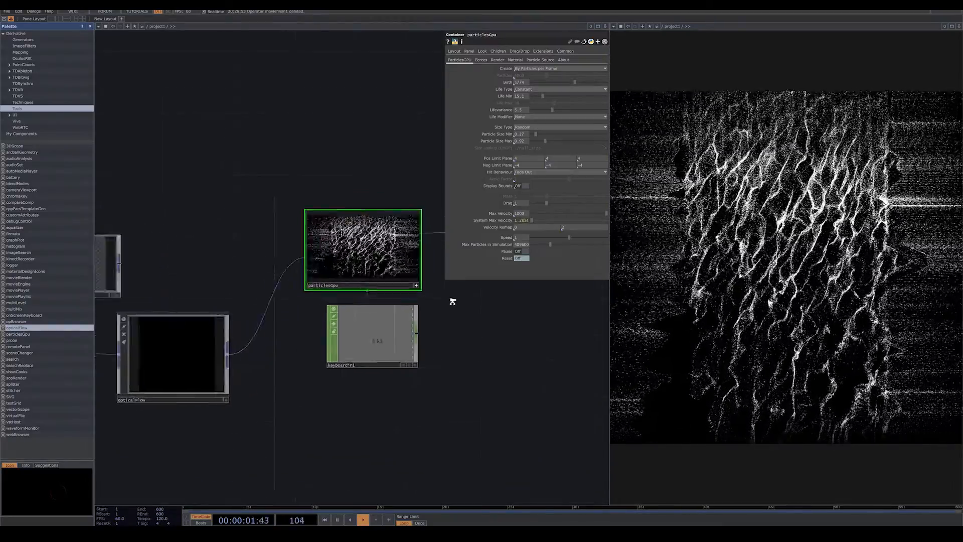
left_click_drag(450, 309, 459, 326)
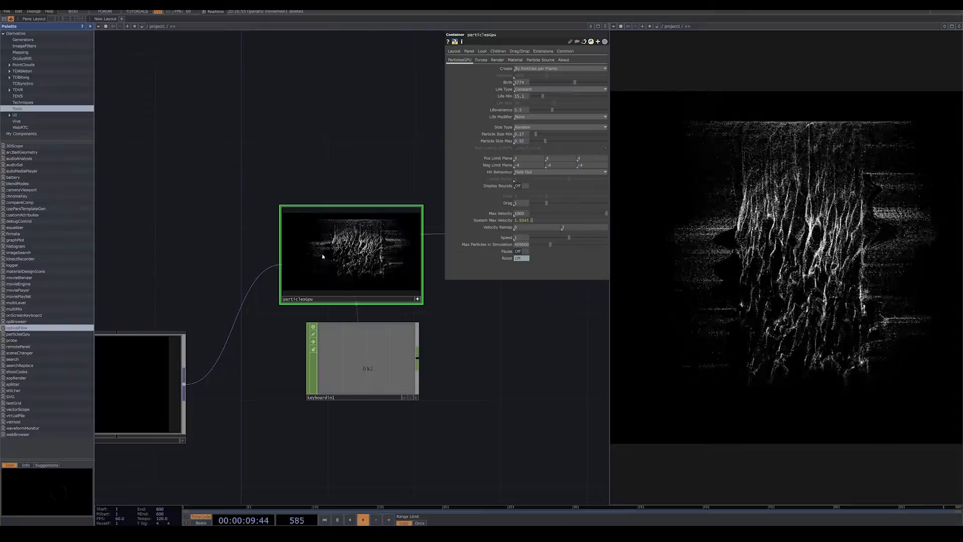
scroll(377, 263, "up", 3)
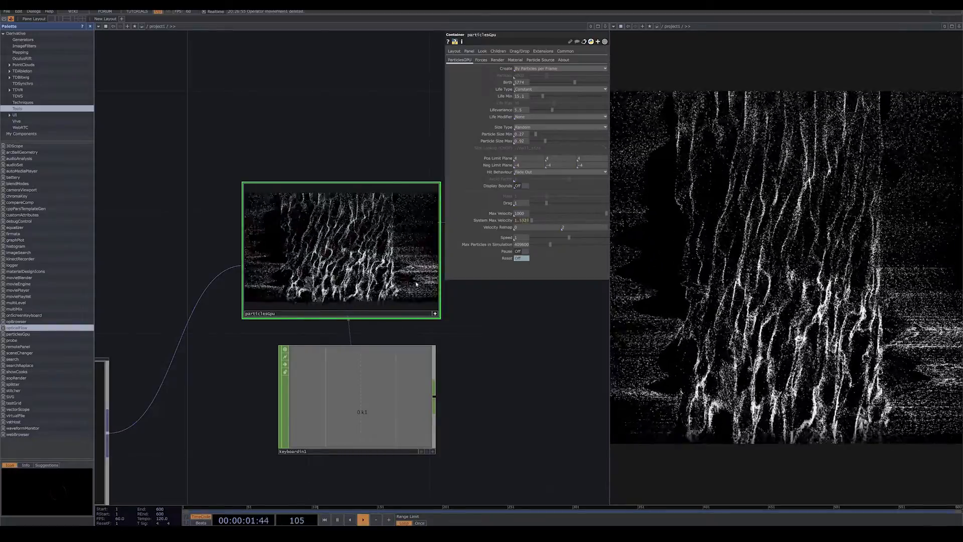
left_click(435, 313)
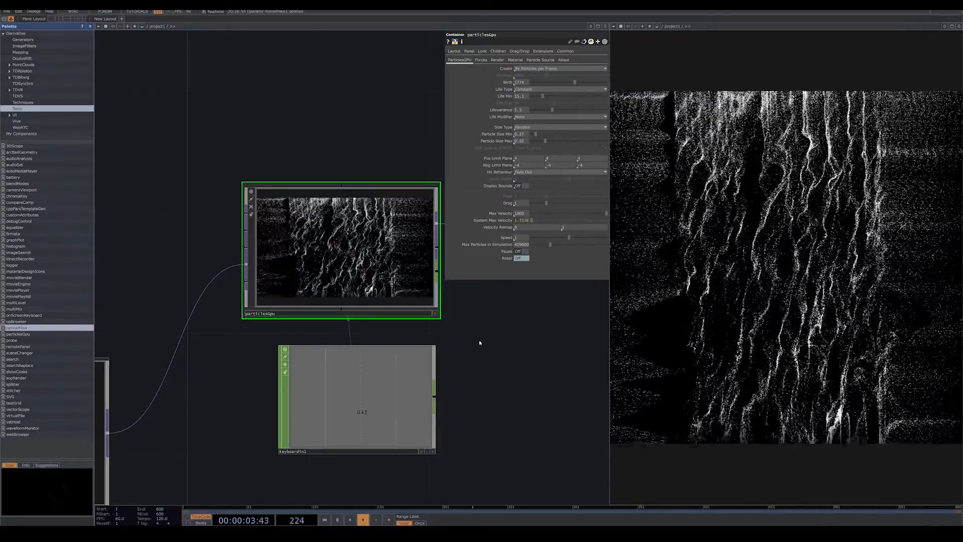
Move opticalFlow up in line with particlesGpu and set its Force to 1.
scroll(496, 349, "down", 5)
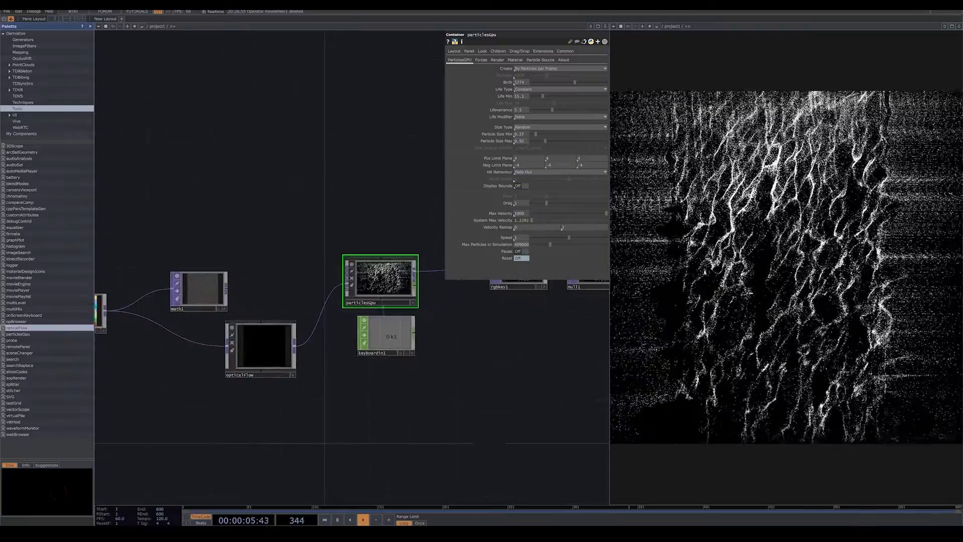
left_click_drag(457, 323, 428, 315)
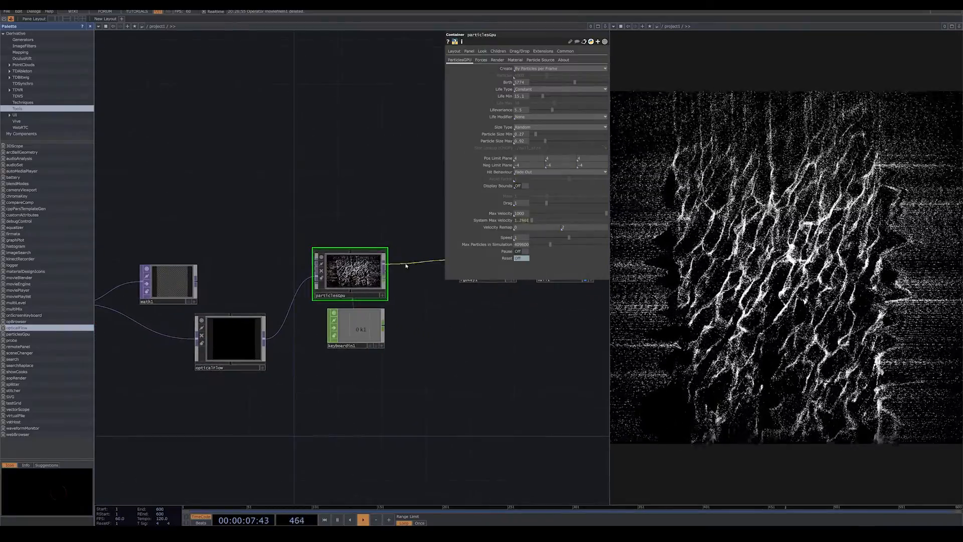
left_click_drag(231, 346, 231, 268)
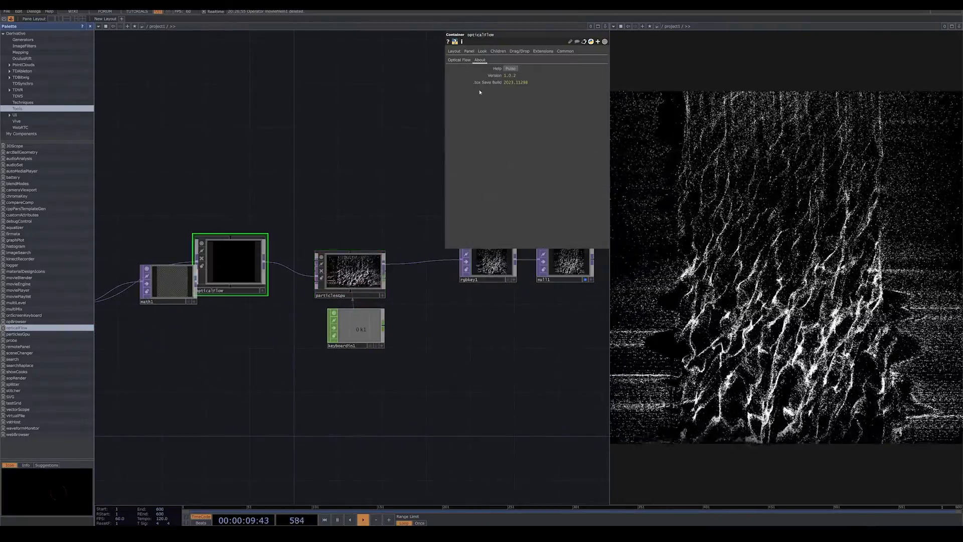
left_click(459, 60)
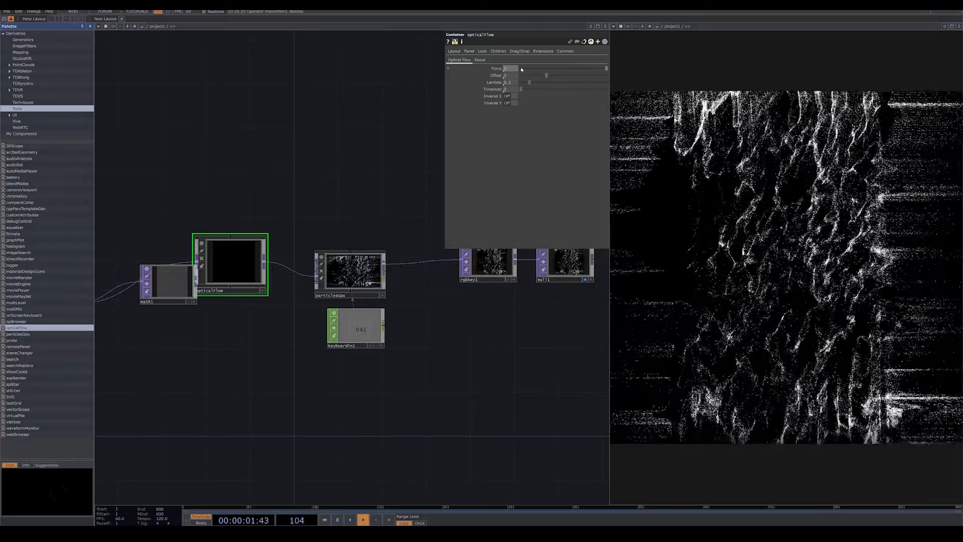
left_click_drag(522, 69, 485, 68)
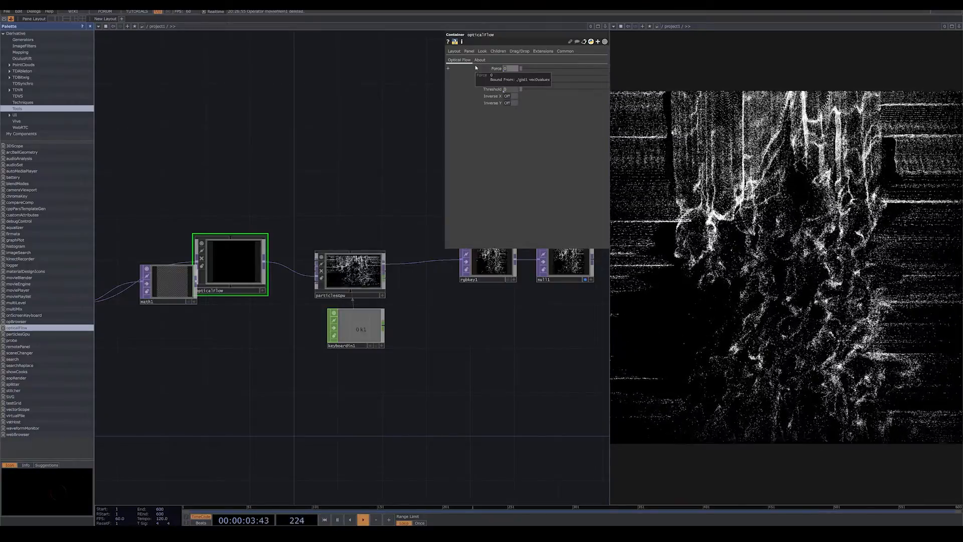
type("1")
key("Return")
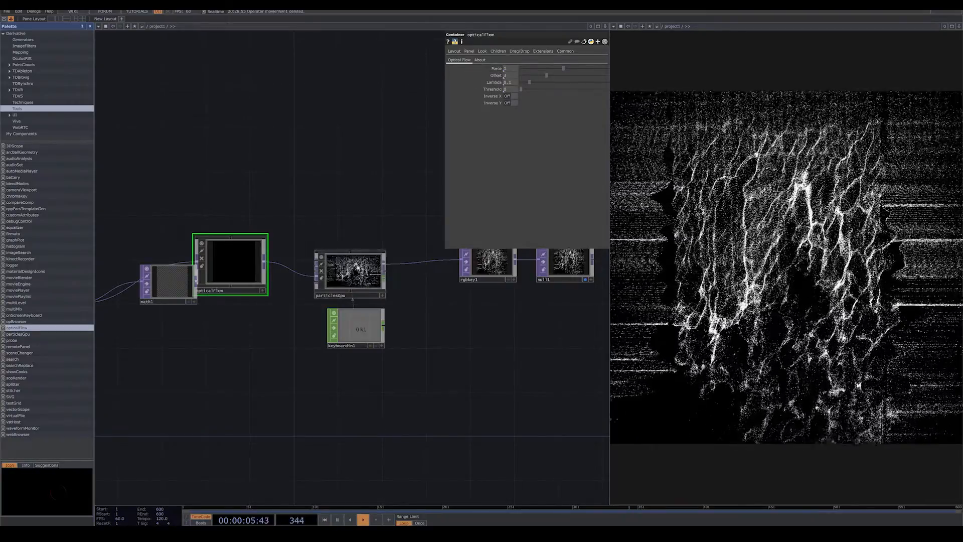
Set the X and Y Wind forces of particlesGpu to 0.
left_click(385, 255)
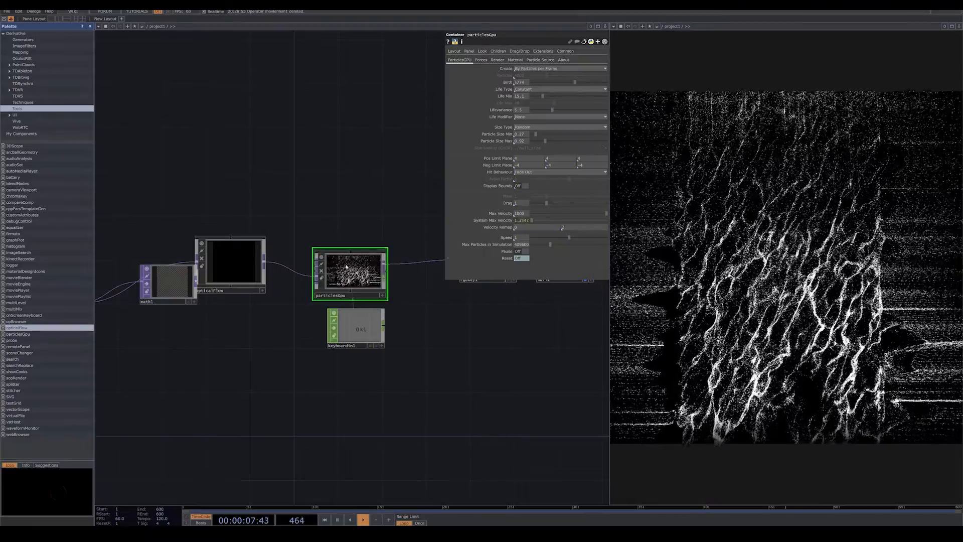
left_click(482, 60)
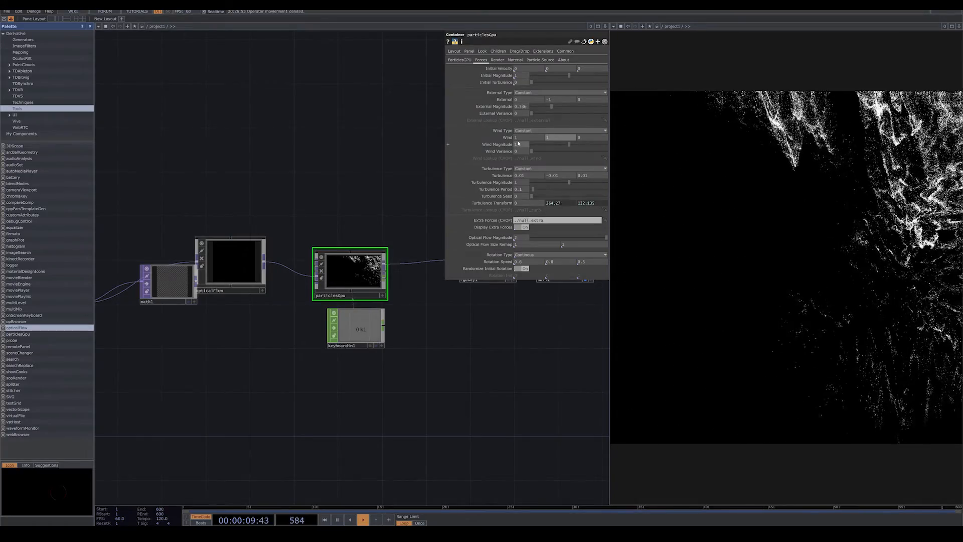
left_click_drag(521, 138, 447, 119)
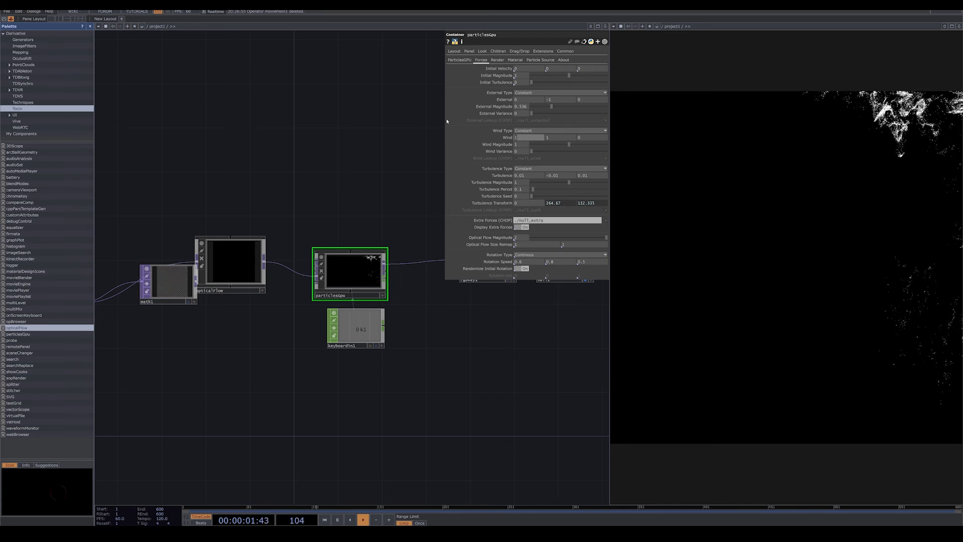
type("0")
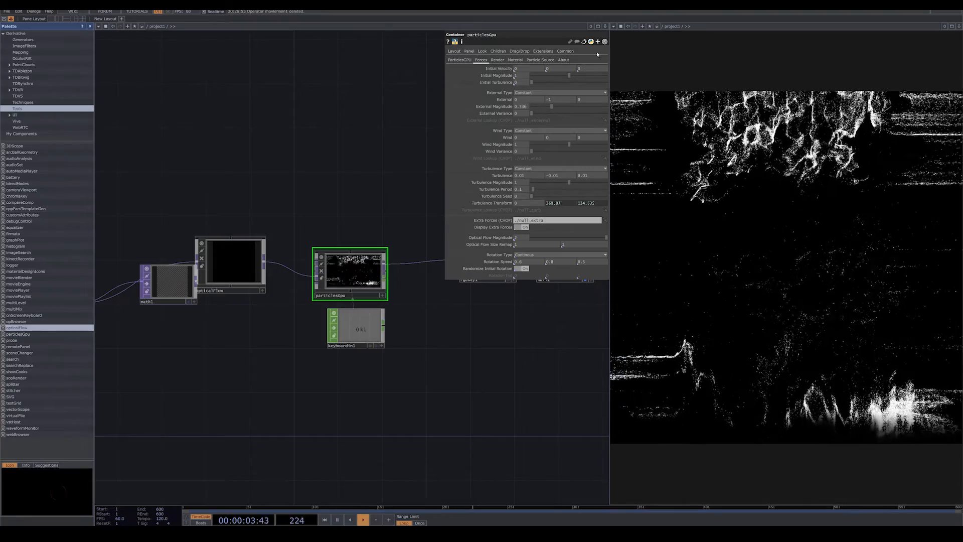
Move math1 up clear of opticalFlow and shift noise1 farther from it to untangle the network.
left_click_drag(297, 380, 354, 355)
left_click_drag(222, 262, 200, 149)
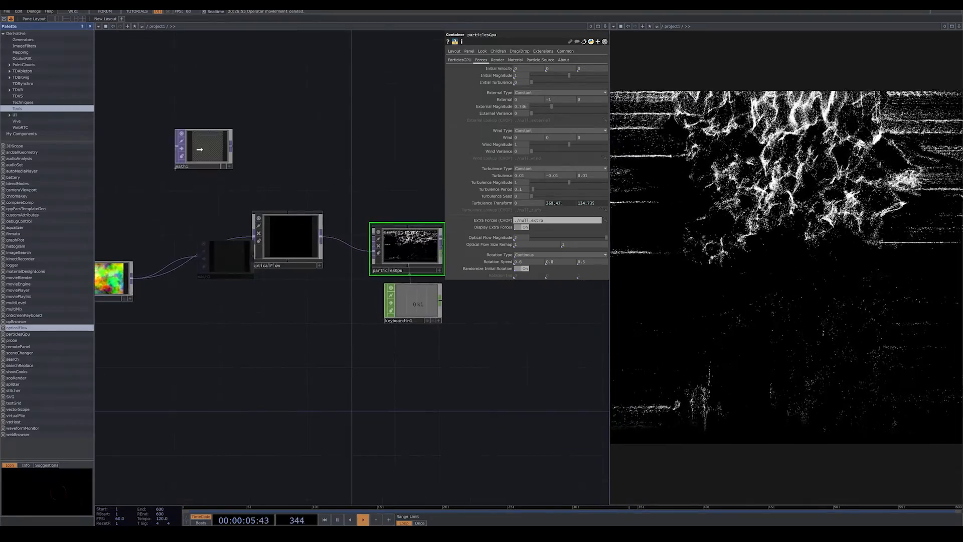
left_click_drag(243, 309, 362, 285)
left_click_drag(221, 257, 177, 258)
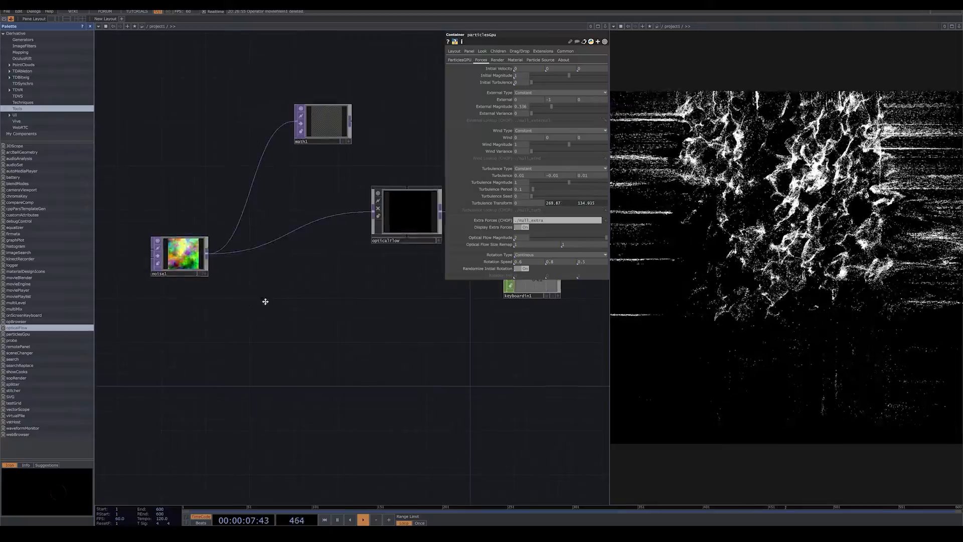
Try different Exponent values on noise1 and return the Exponent to 1.
left_click_drag(265, 301, 332, 299)
left_click(245, 253)
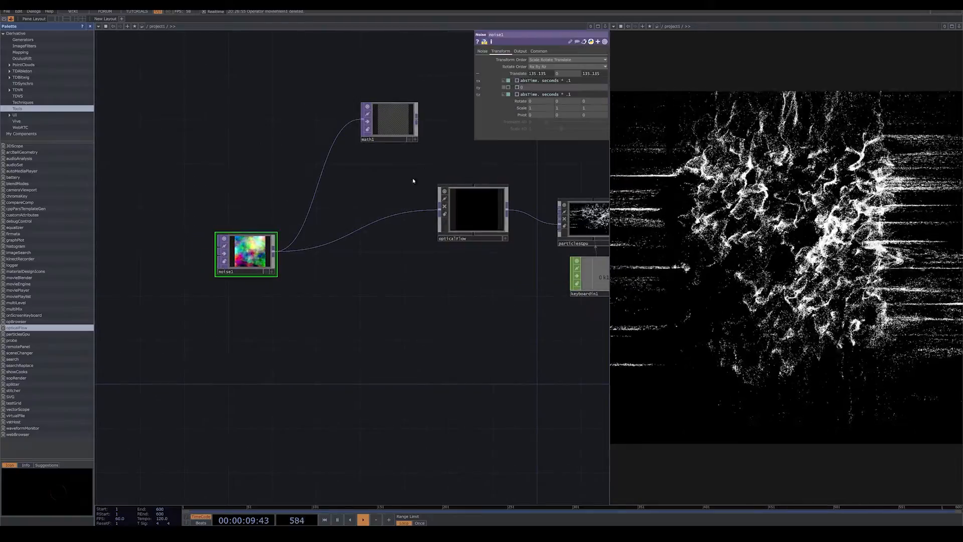
left_click(482, 52)
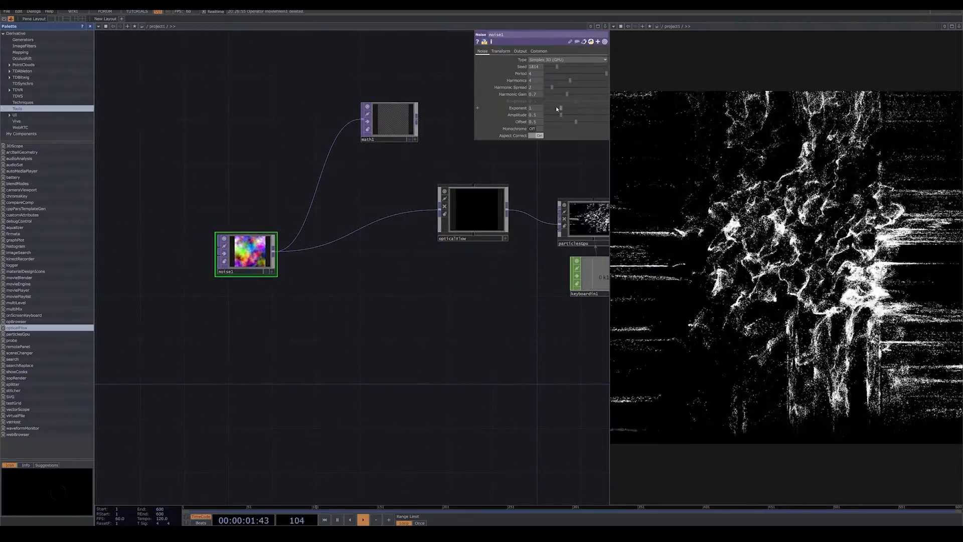
left_click_drag(556, 107, 551, 108)
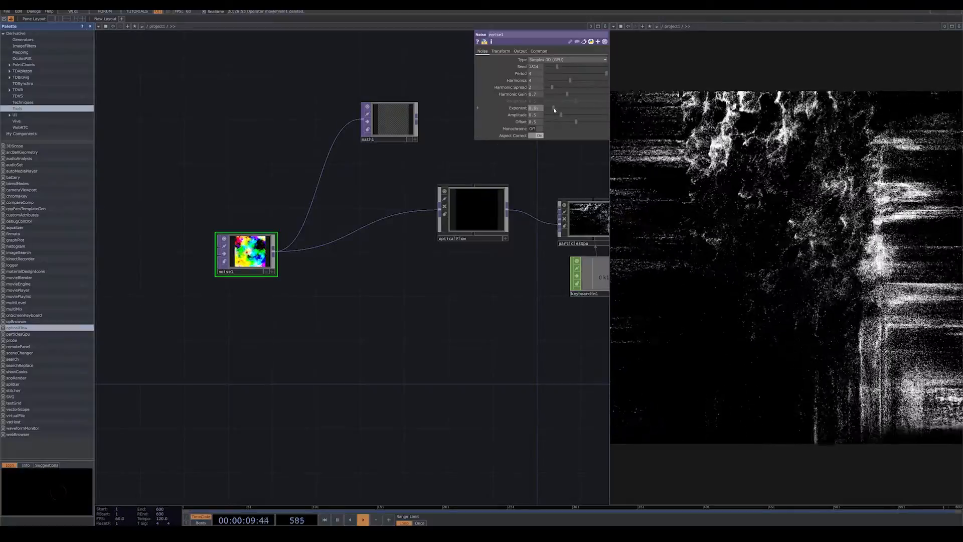
left_click_drag(554, 110, 548, 110)
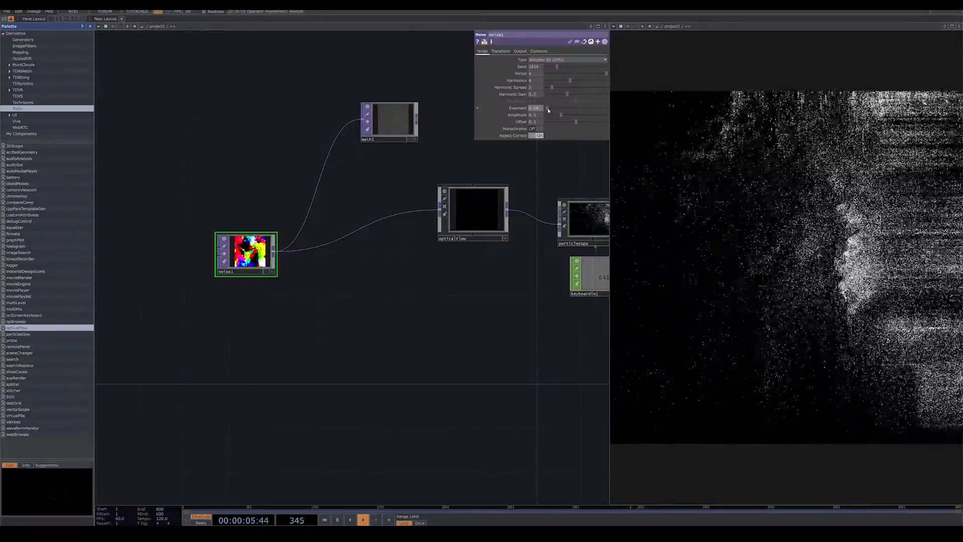
left_click_drag(547, 110, 578, 111)
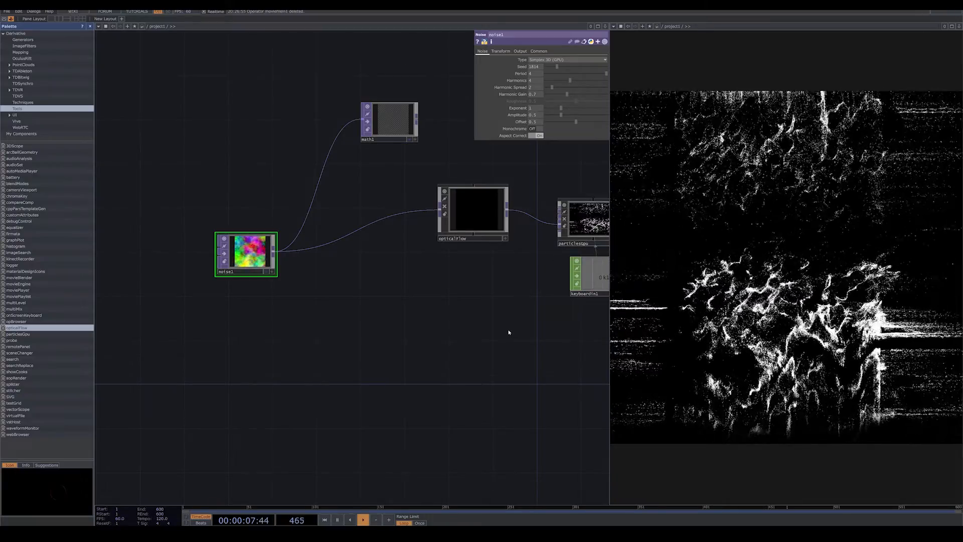
Raise Particle Size Max on particlesGpu to 1.15.
left_click(492, 217)
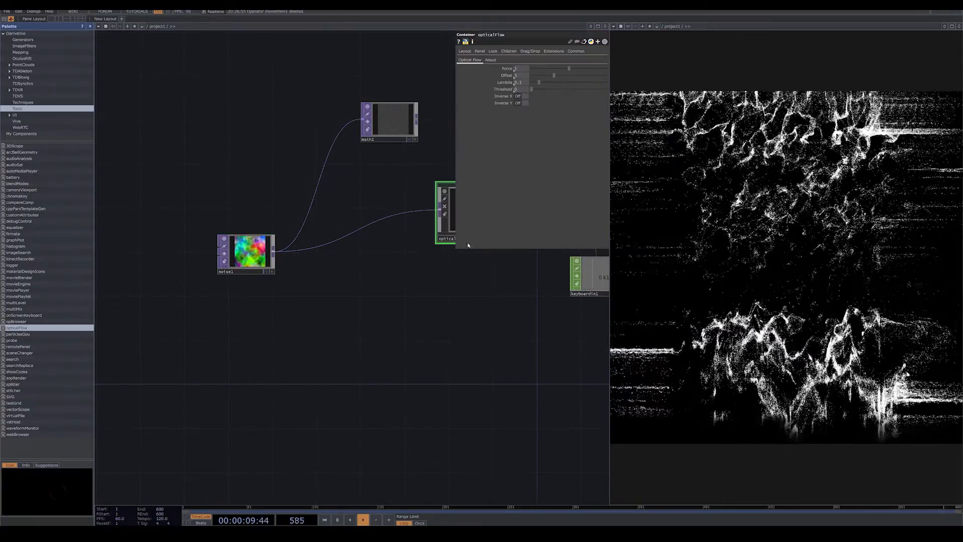
left_click_drag(360, 347, 143, 371)
left_click(375, 246)
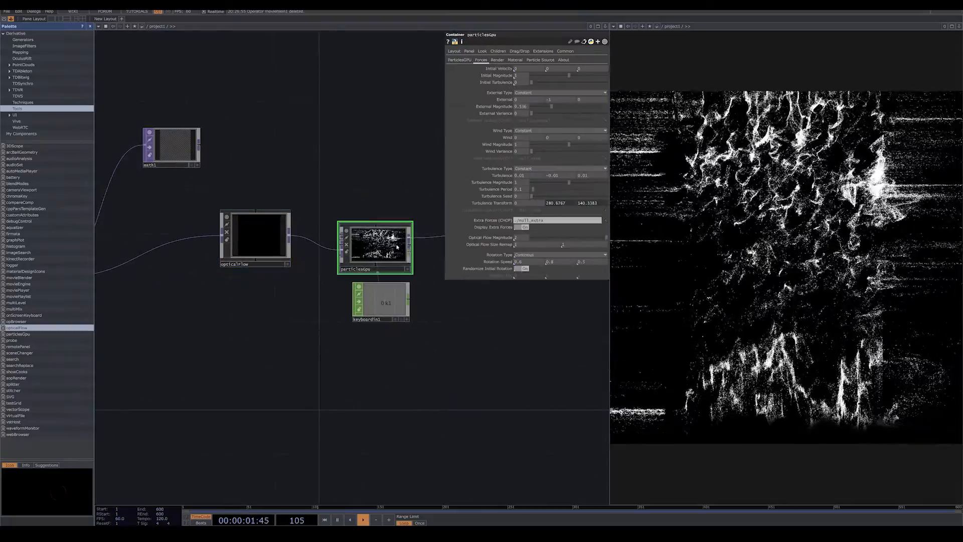
left_click(461, 60)
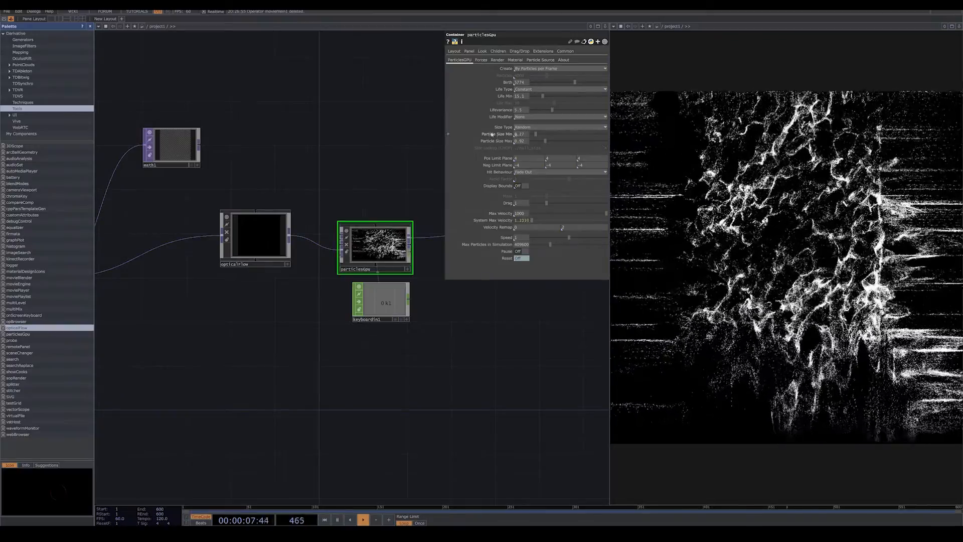
left_click_drag(546, 141, 549, 141)
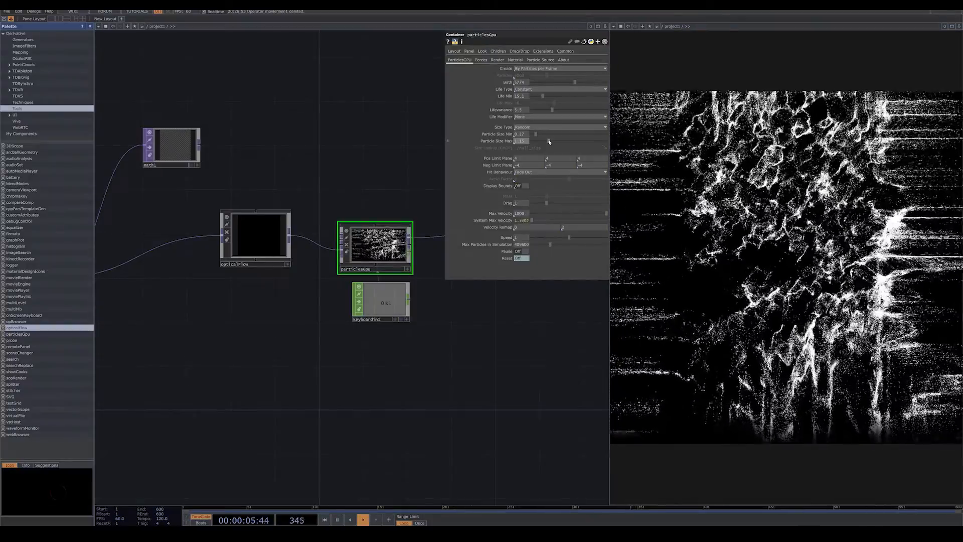
Line up opticalFlow and noise1 lower in the network, leaving a wide gap on the wire between them.
left_click_drag(327, 306, 389, 266)
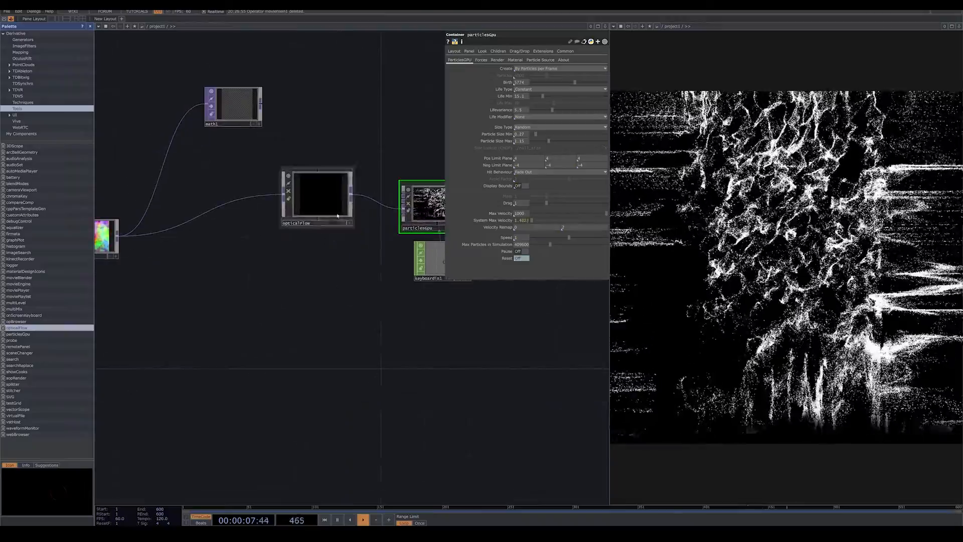
left_click_drag(338, 206, 327, 266)
left_click_drag(138, 257, 236, 261)
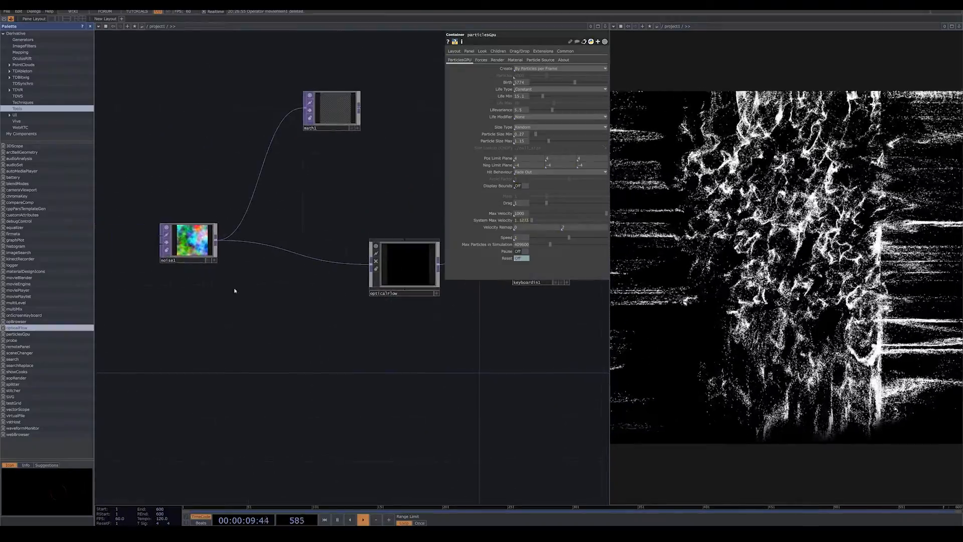
left_click_drag(189, 240, 190, 274)
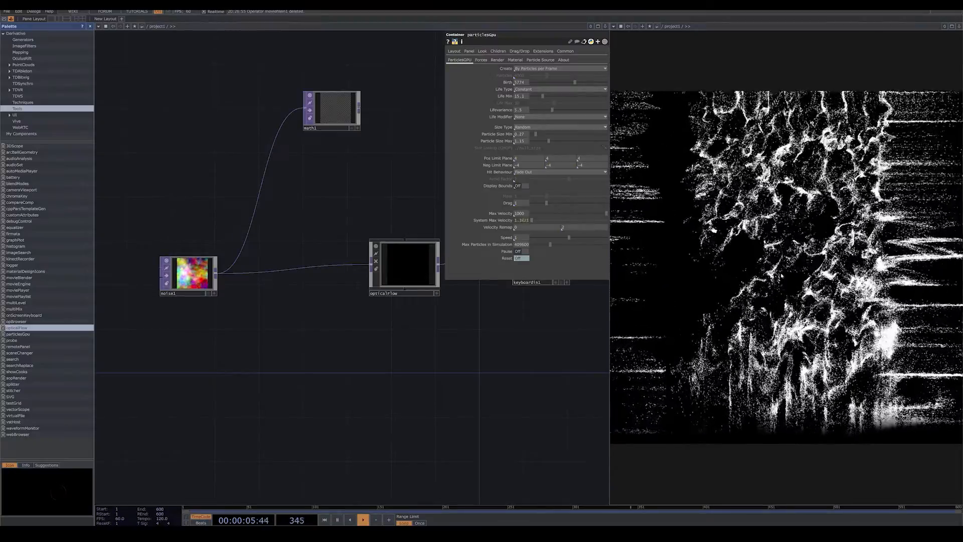
left_click_drag(217, 370, 377, 362)
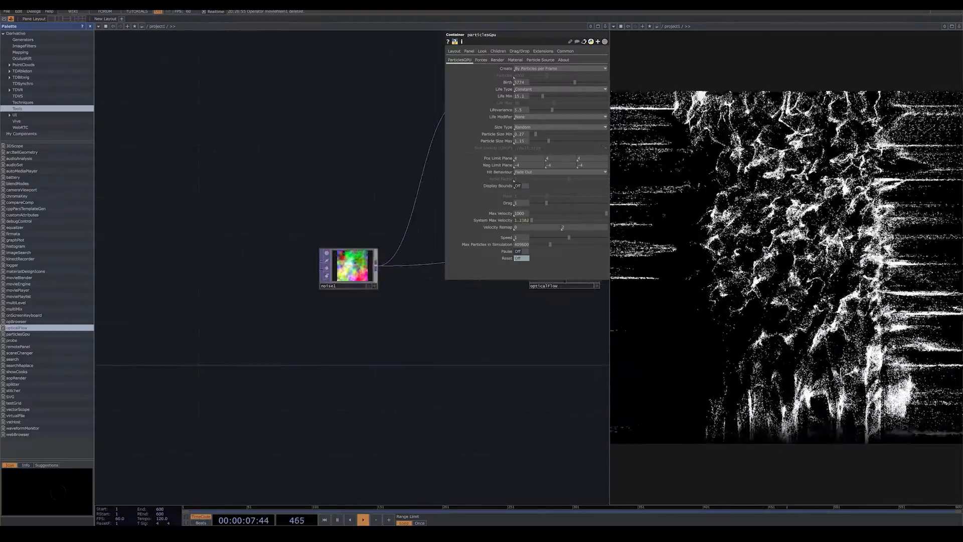
left_click_drag(350, 268, 230, 268)
left_click_drag(348, 325, 262, 321)
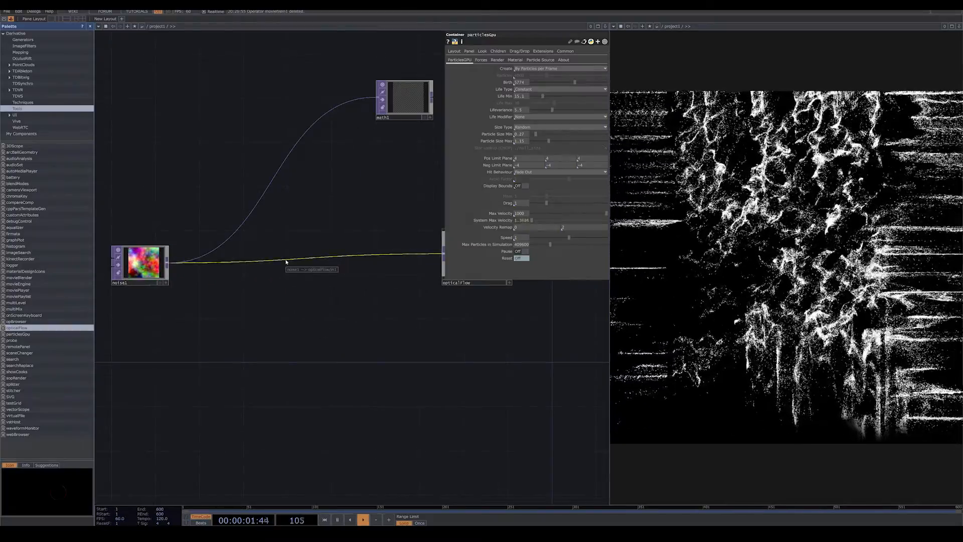
Insert a Noise TOP on the wire between noise1 and opticalFlow.
right_click(287, 260)
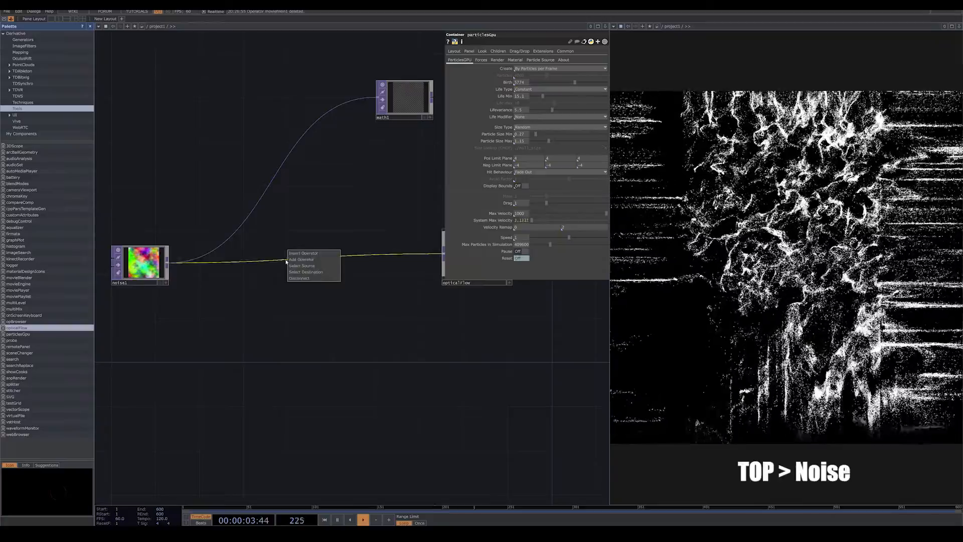
left_click(301, 258)
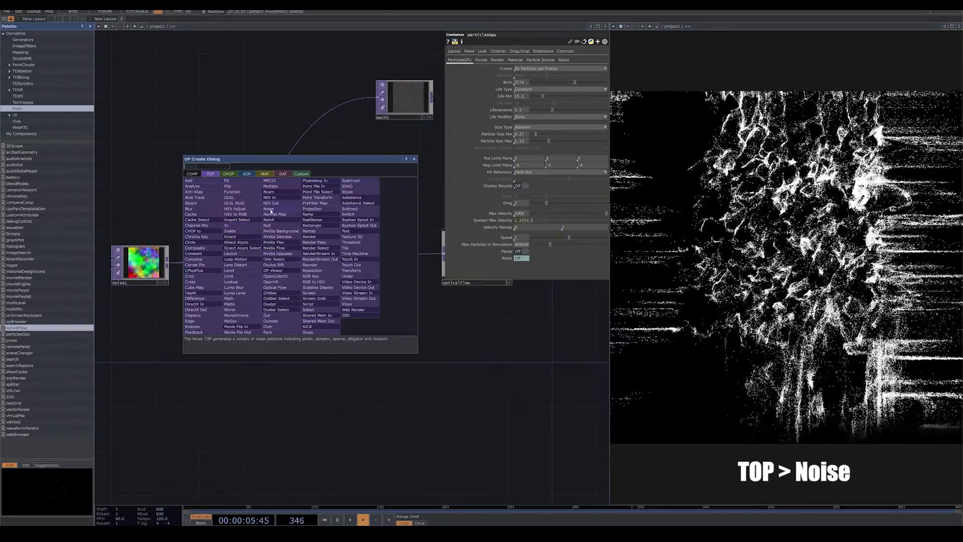
left_click(281, 210)
left_click(314, 248)
scroll(389, 333, "right", 2)
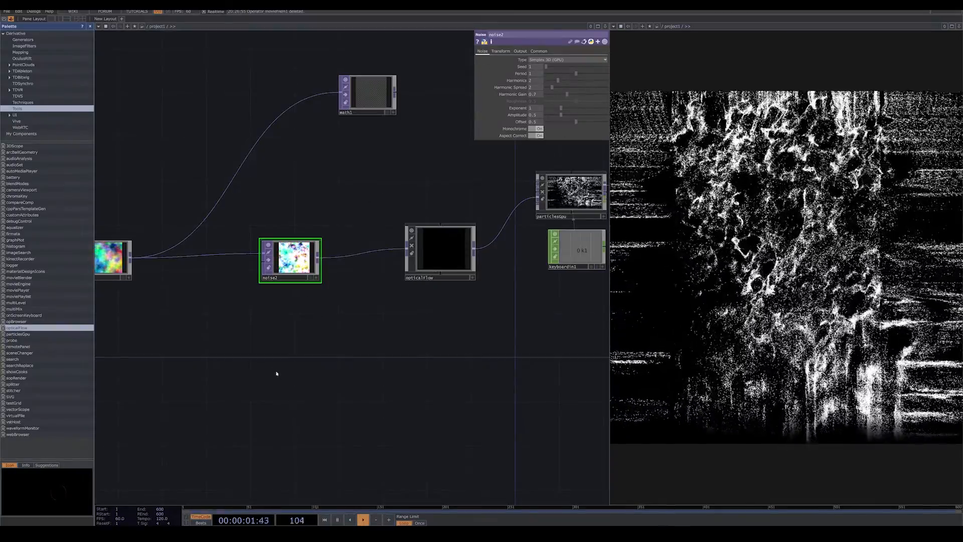
Set the Period of noise2 to 2 and turn its Monochrome option off.
left_click_drag(303, 342, 394, 346)
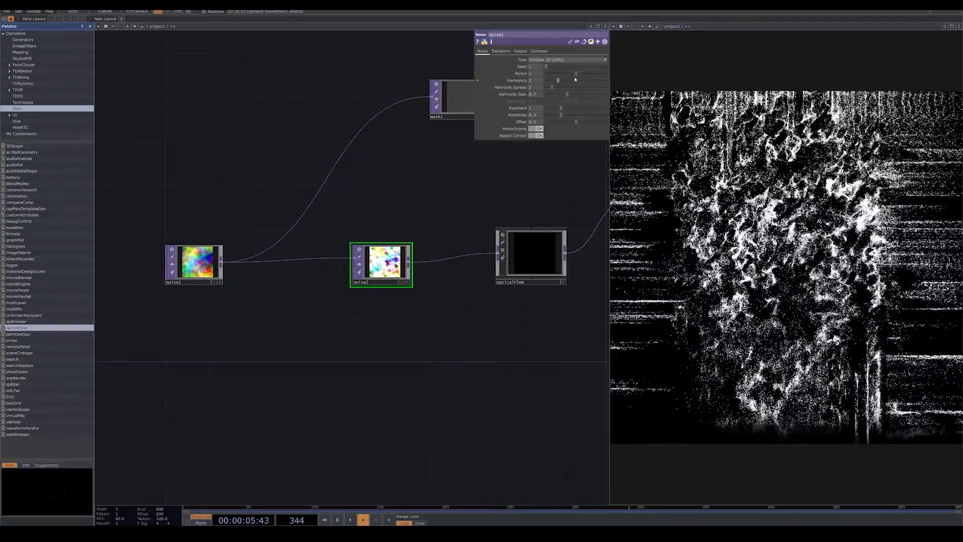
left_click_drag(576, 73, 607, 81)
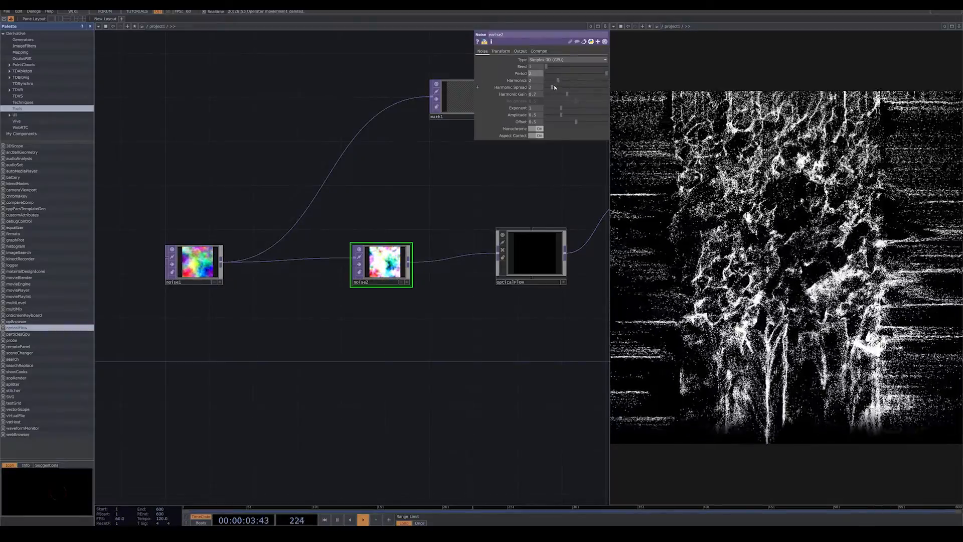
left_click(538, 129)
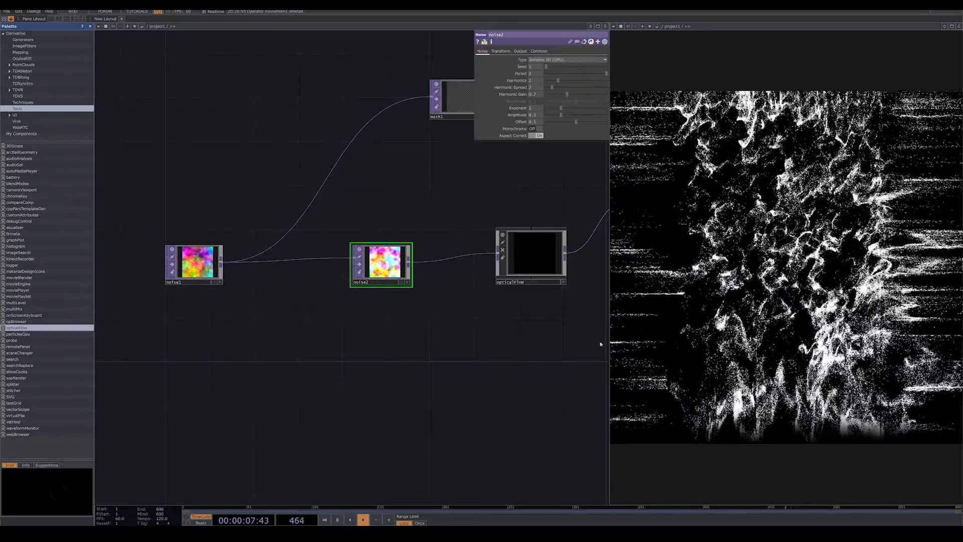
Move noise2 slightly closer to noise1 and set its Amplitude to 1.
left_click_drag(381, 263, 358, 263)
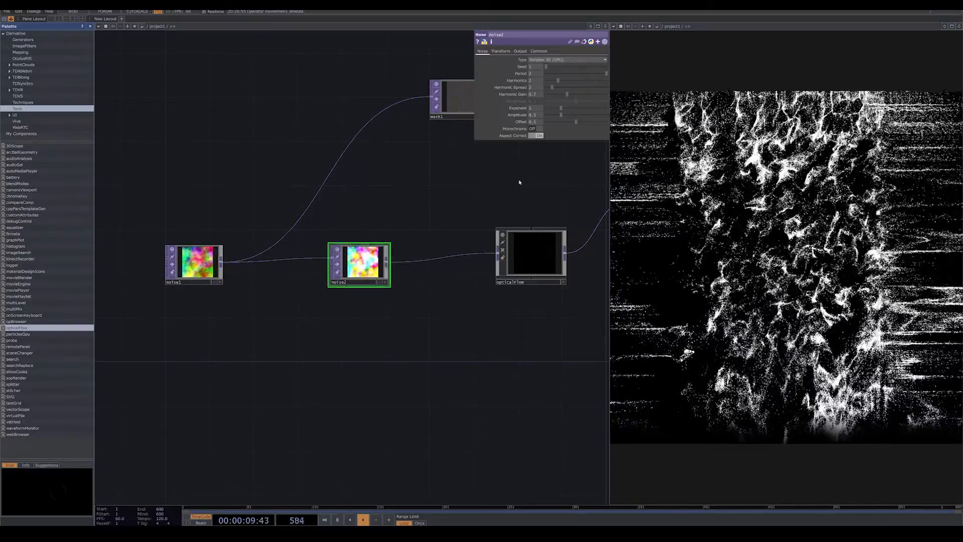
left_click_drag(561, 115, 569, 115)
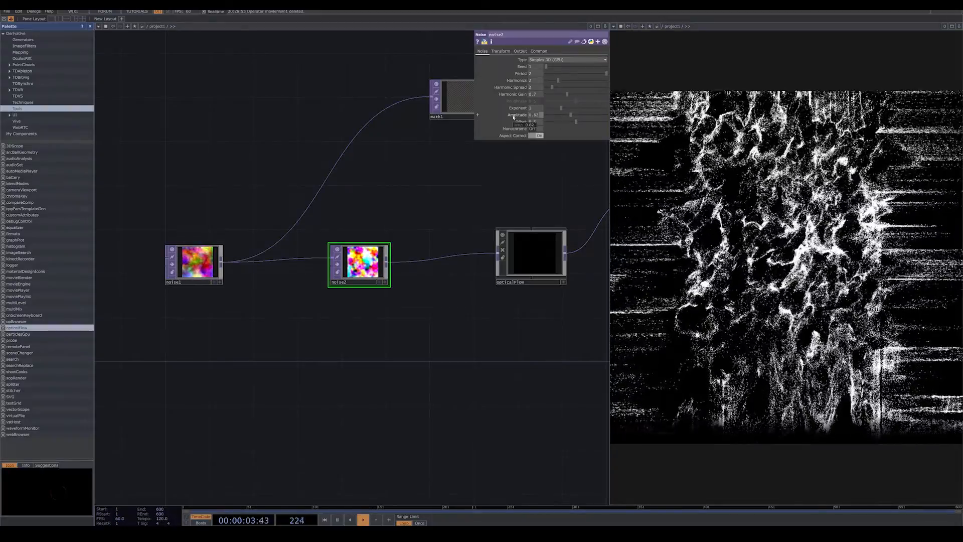
type("1")
key("Return")
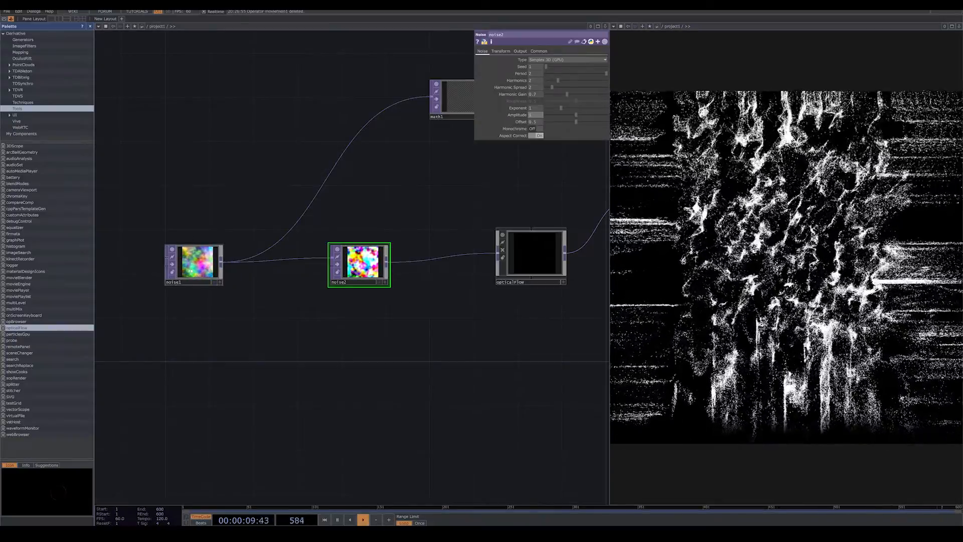
Set the output resolution of noise1 to 1280 x 1280.
left_click(191, 271)
left_click(538, 51)
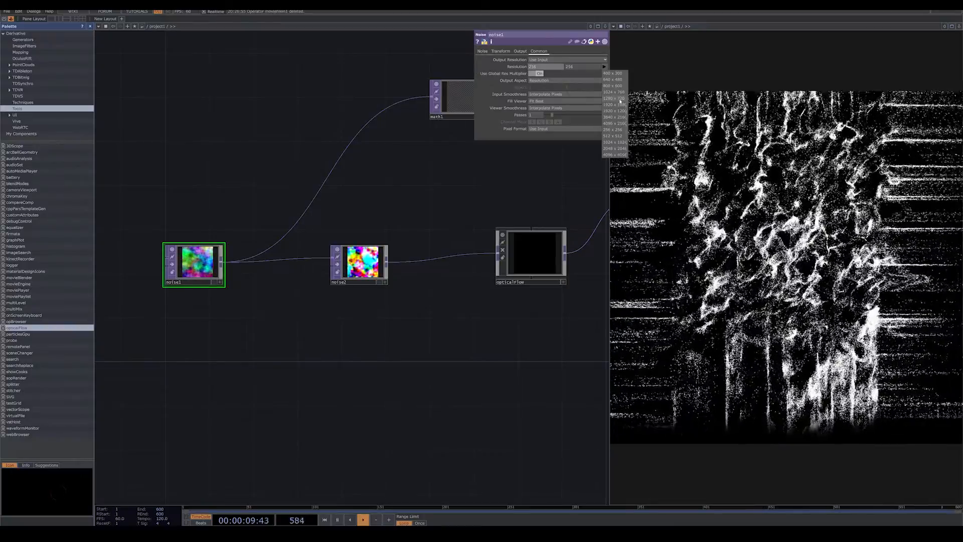
left_click(620, 100)
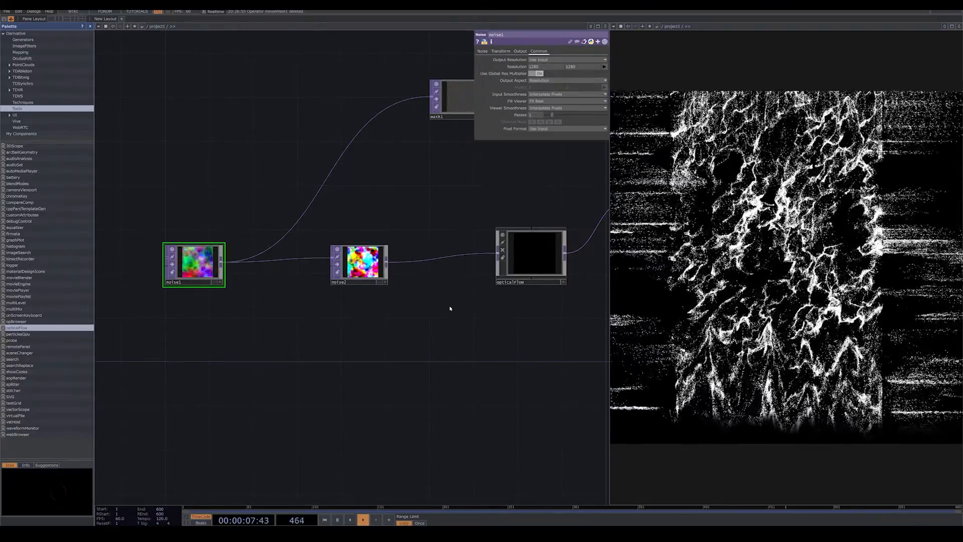
Set noise1's Harmonics to 5, lower its Harmonic Spread slightly and raise its Harmonic Gain to 0.71.
left_click(483, 52)
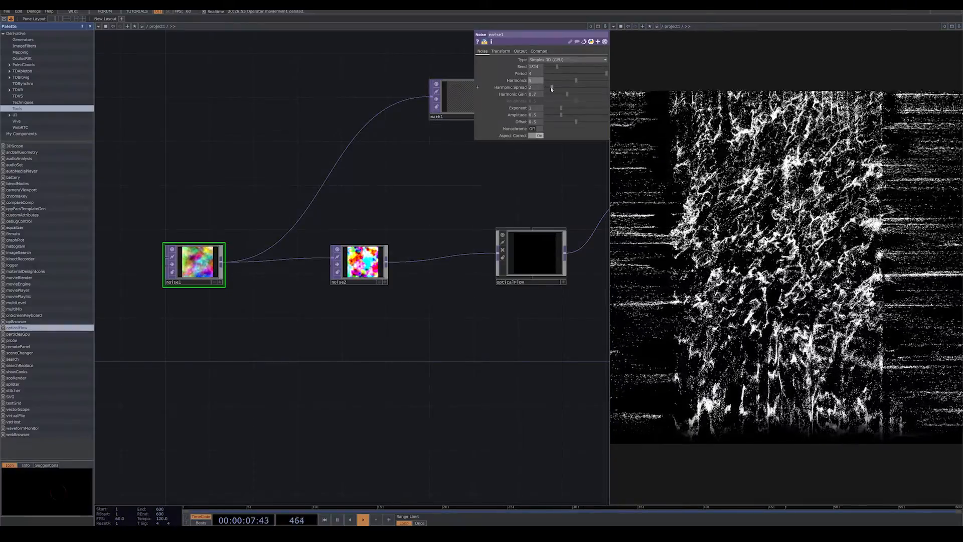
left_click_drag(549, 88, 551, 88)
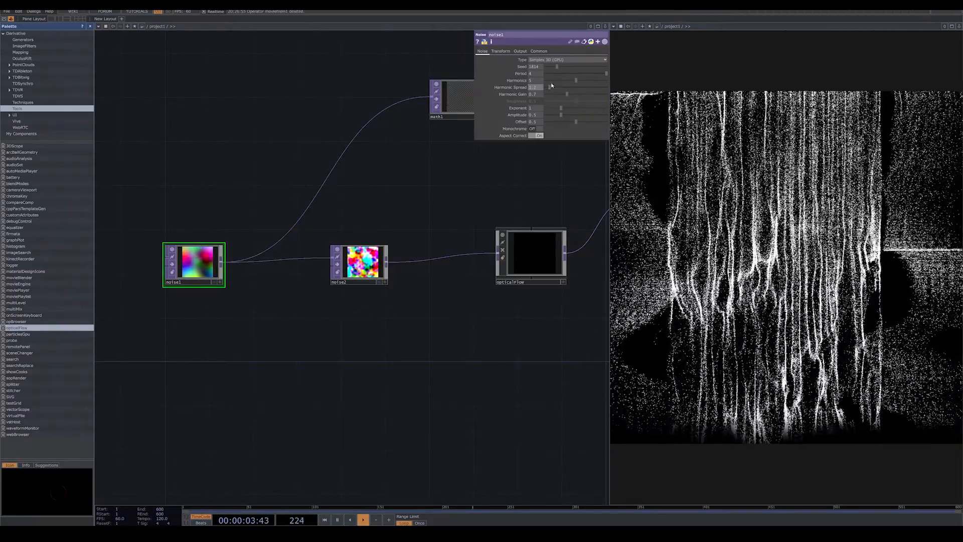
left_click_drag(550, 88, 558, 91)
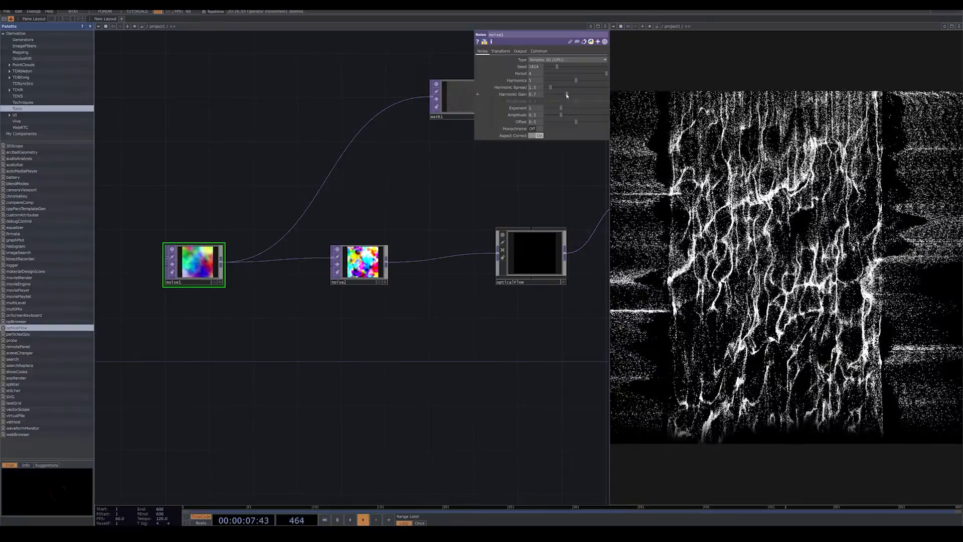
left_click_drag(568, 95, 568, 99)
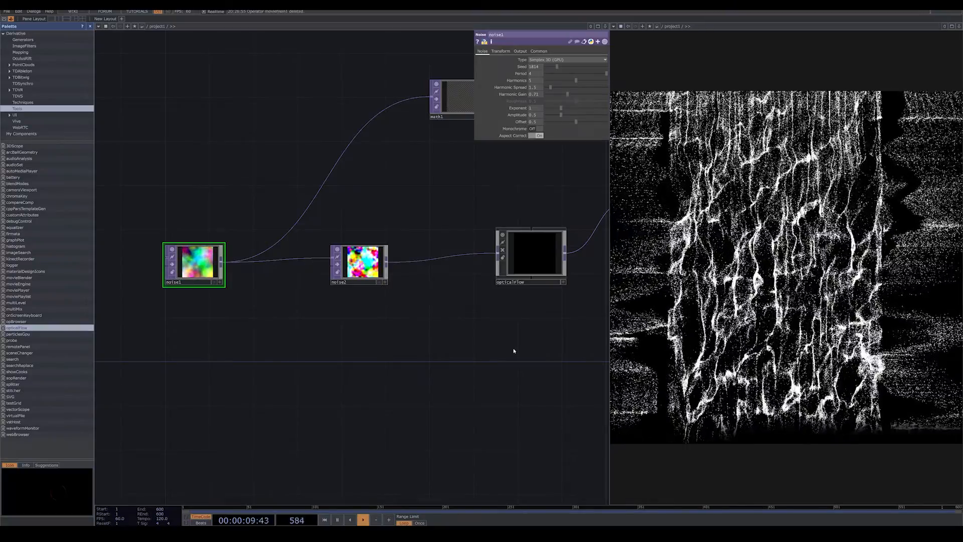
Add a Ramp TOP below the noise chain and set its resolution to 1280 x 1280.
mouse_move(449, 345)
left_mouse_down()
mouse_move(321, 359)
mouse_move(369, 372)
mouse_move(356, 375)
left_mouse_up()
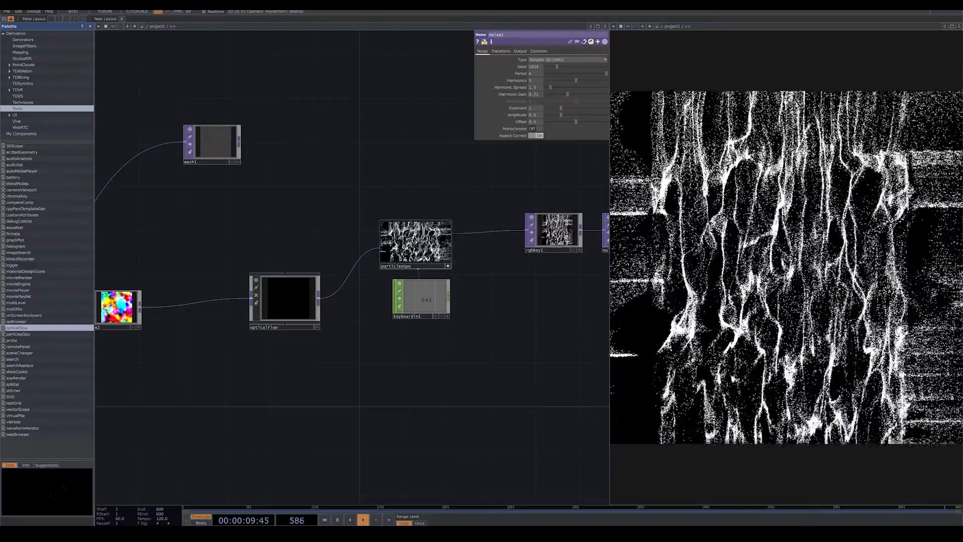
scroll(485, 304, "down", 6)
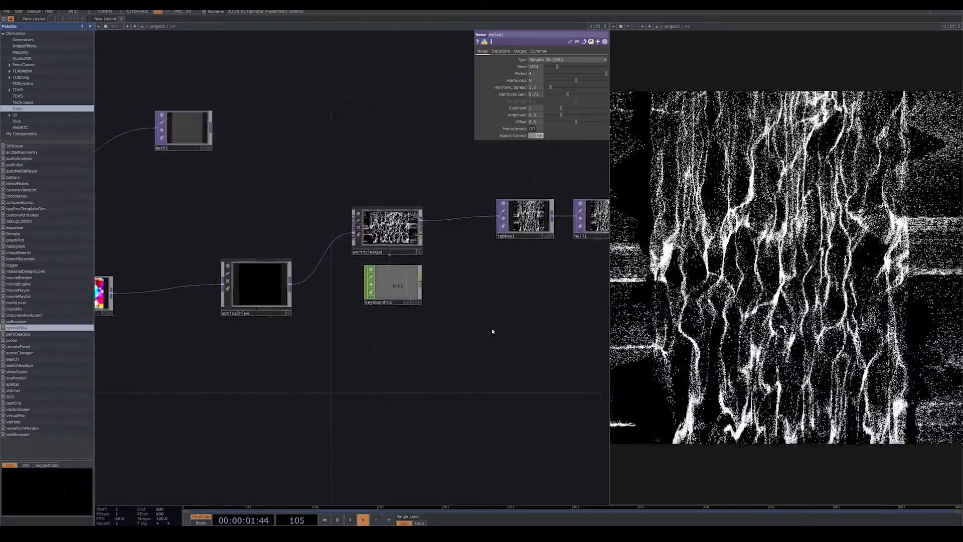
left_click_drag(401, 322, 459, 278)
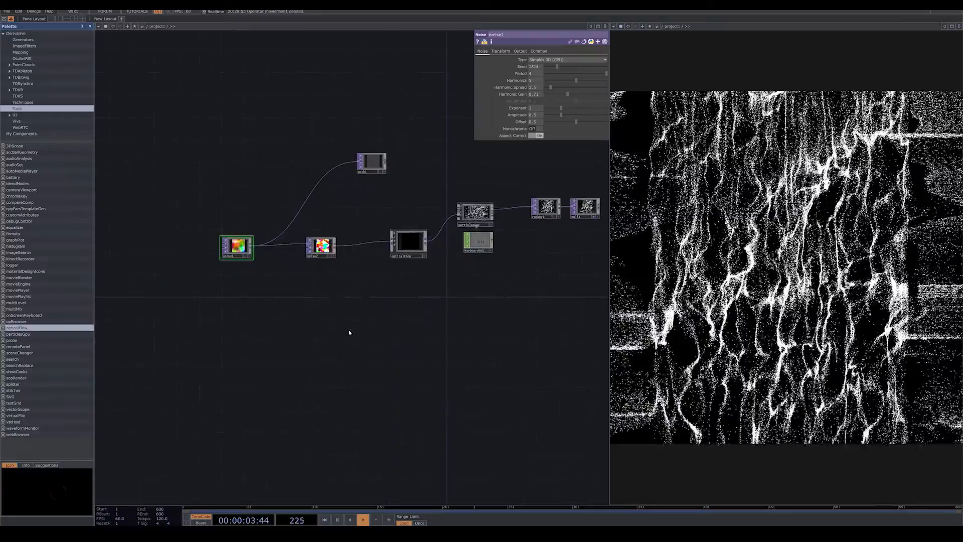
key("Tab")
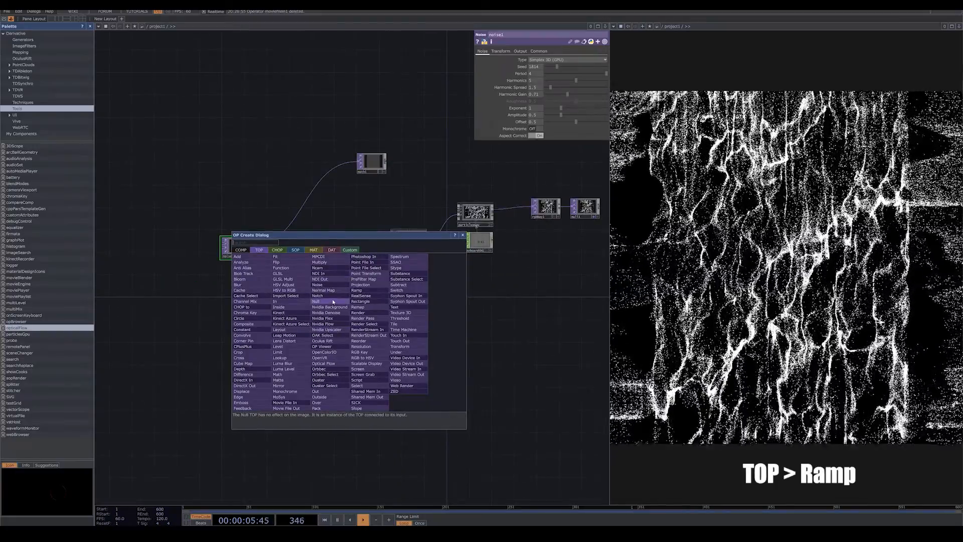
left_click(362, 291)
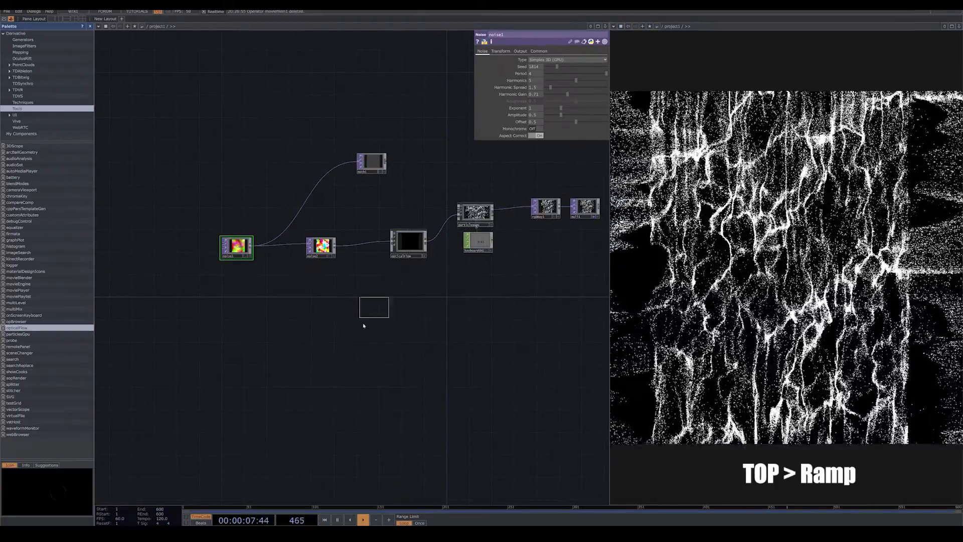
left_click(338, 332)
left_click_drag(391, 345, 367, 340)
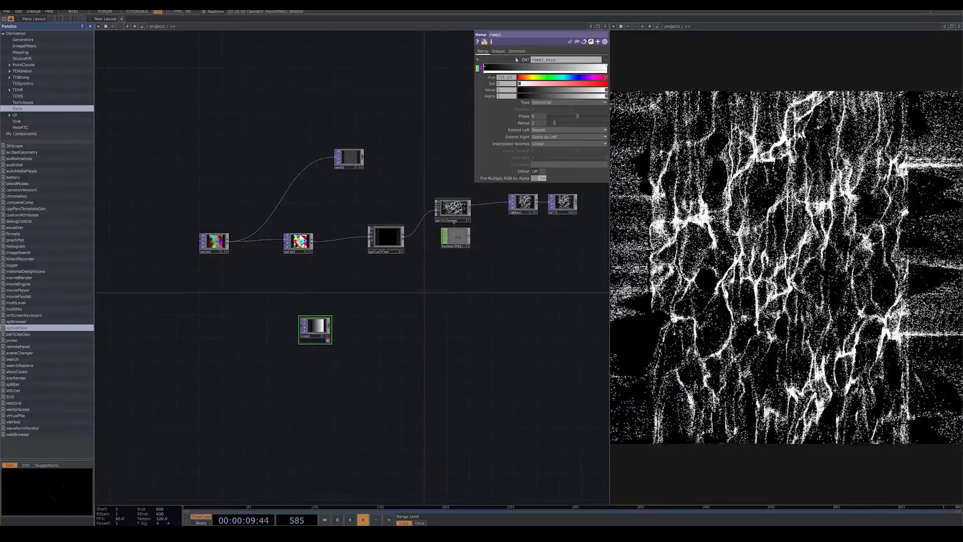
left_click(516, 51)
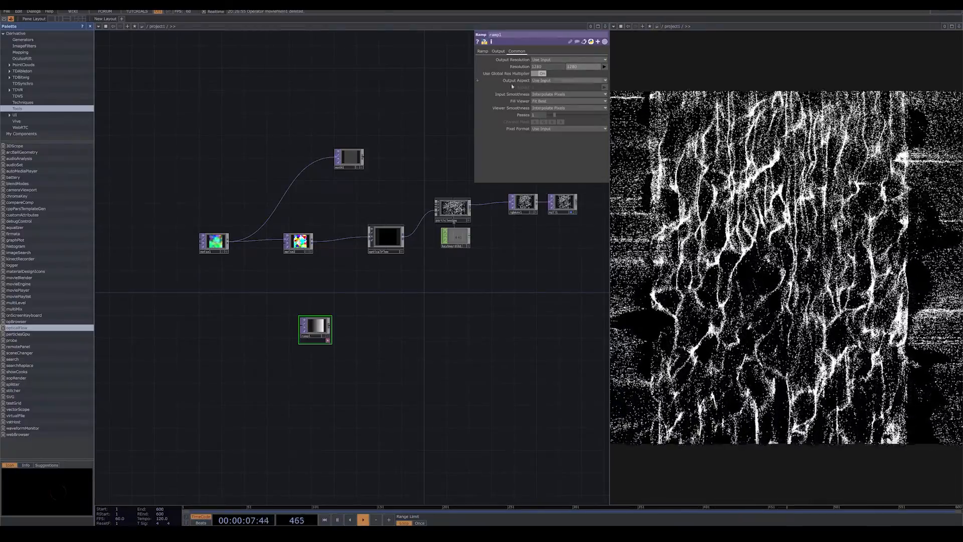
Color ramp1's gradient from a saturated orange first key to a lime green end key with saturation 0.784.
left_click(485, 51)
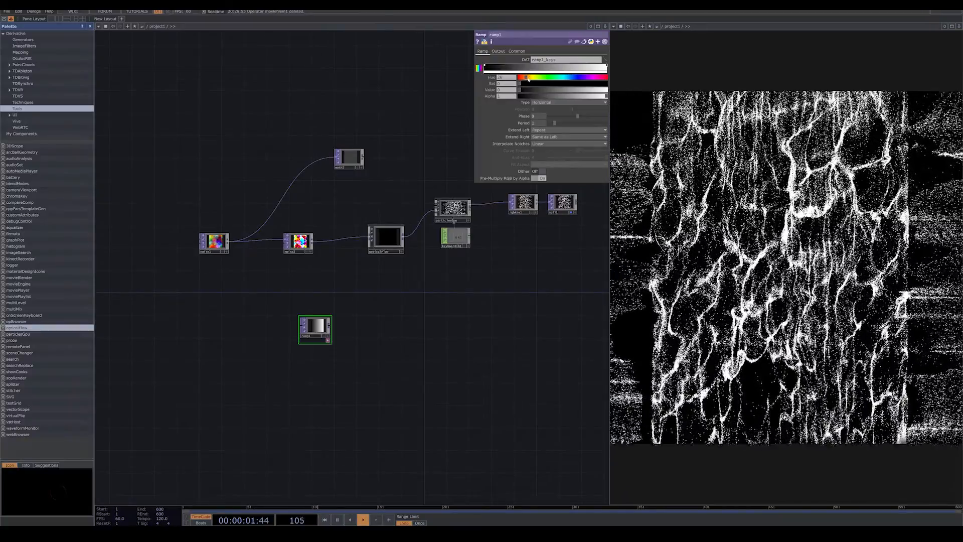
left_click_drag(572, 88, 596, 87)
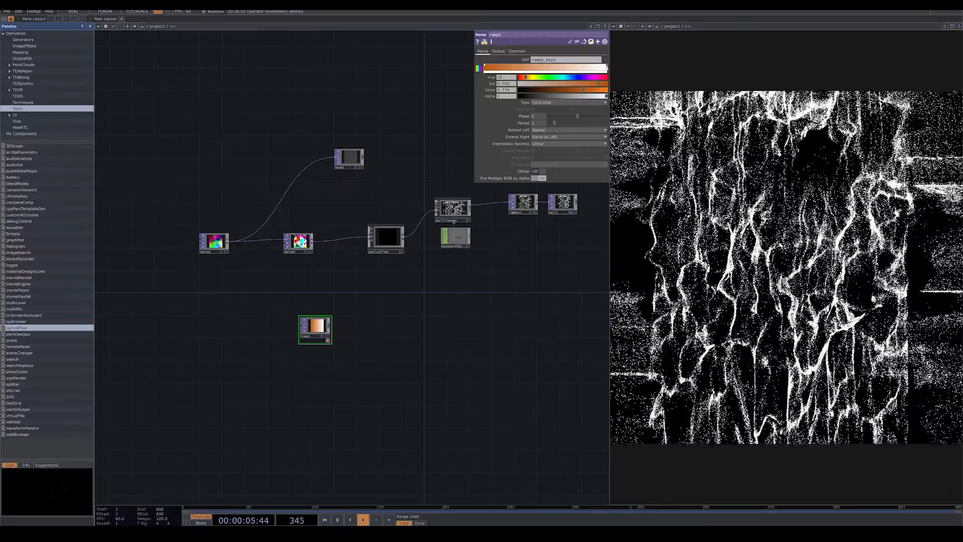
left_click(607, 67)
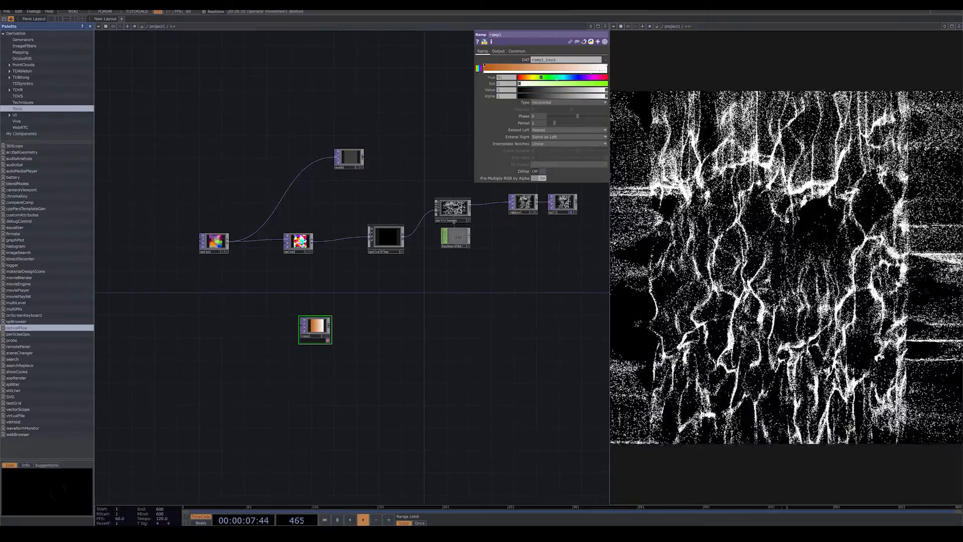
left_click_drag(587, 85, 588, 84)
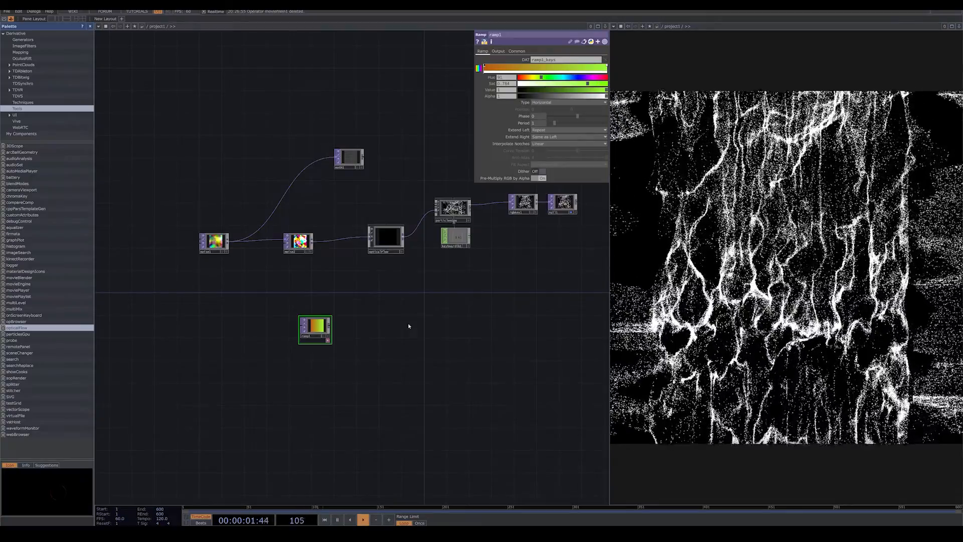
Append a Null TOP to ramp1 and wire the null's output into particlesGpu alongside opticalFlow.
left_click_drag(322, 334, 319, 317)
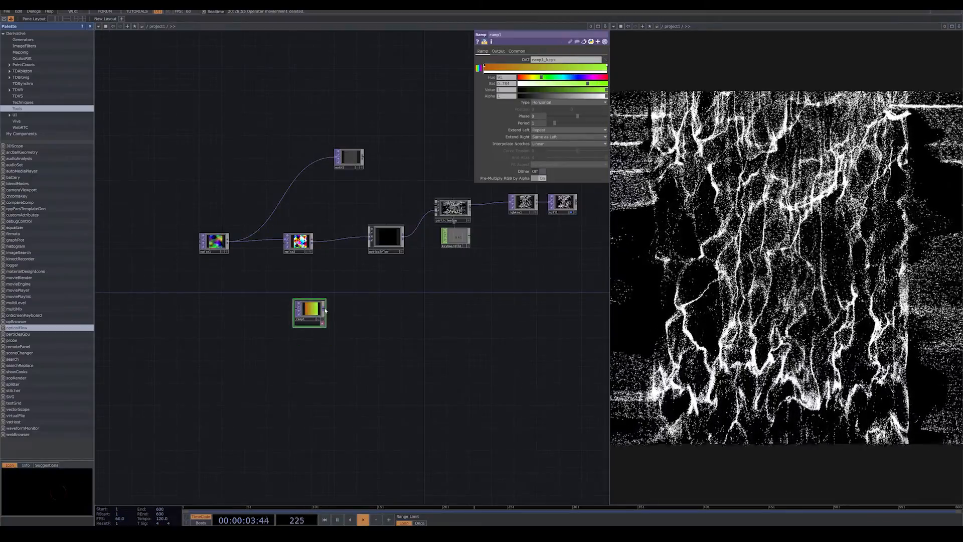
right_click(325, 311)
left_click(305, 283)
left_click(371, 293)
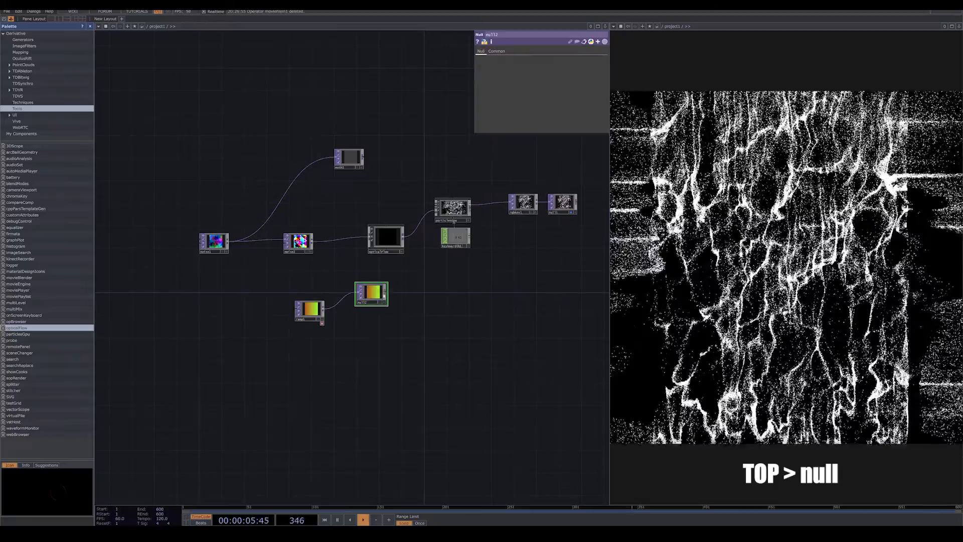
left_click_drag(388, 295, 433, 219)
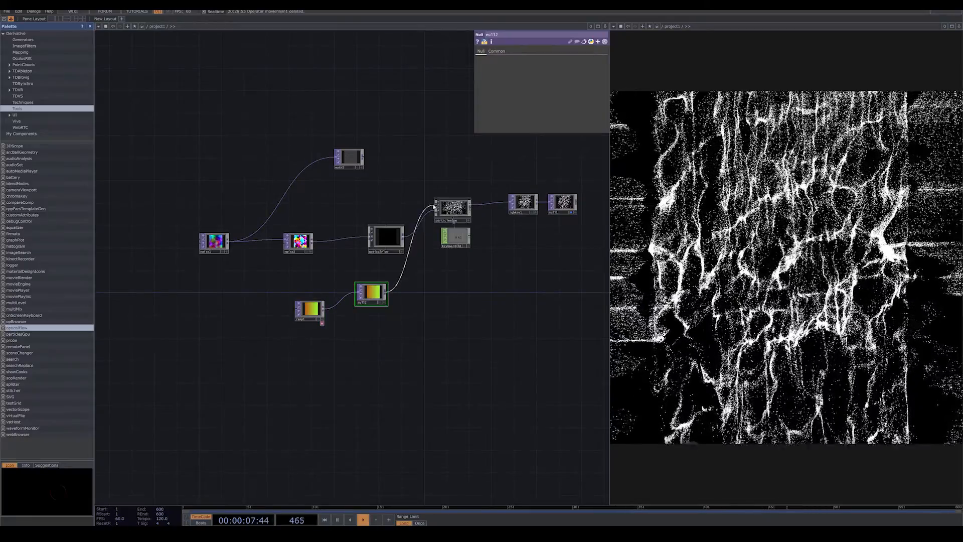
scroll(426, 208, "up", 10)
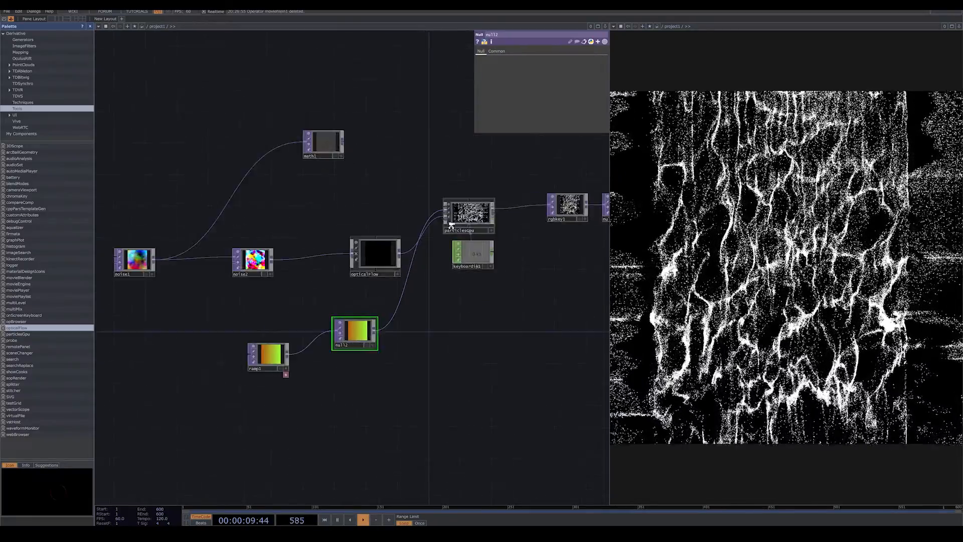
scroll(436, 299, "up", 5)
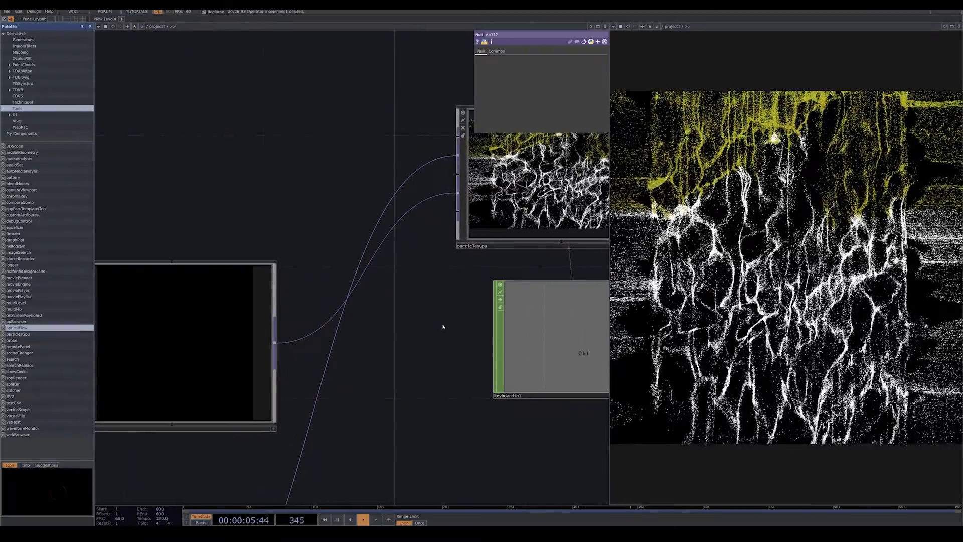
Add a color key in the middle of ramp1's gradient and shift its hue to orange.
scroll(428, 316, "down", 8)
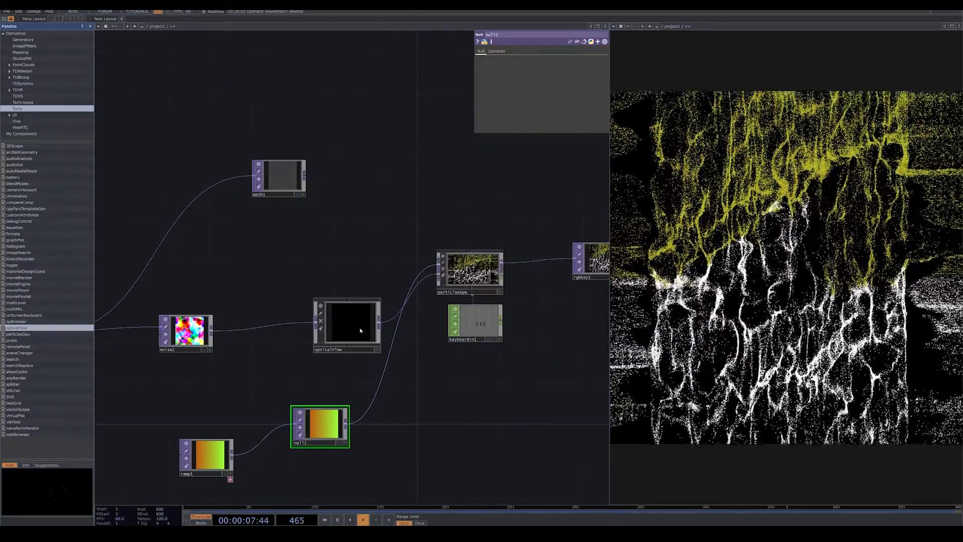
left_click(213, 456)
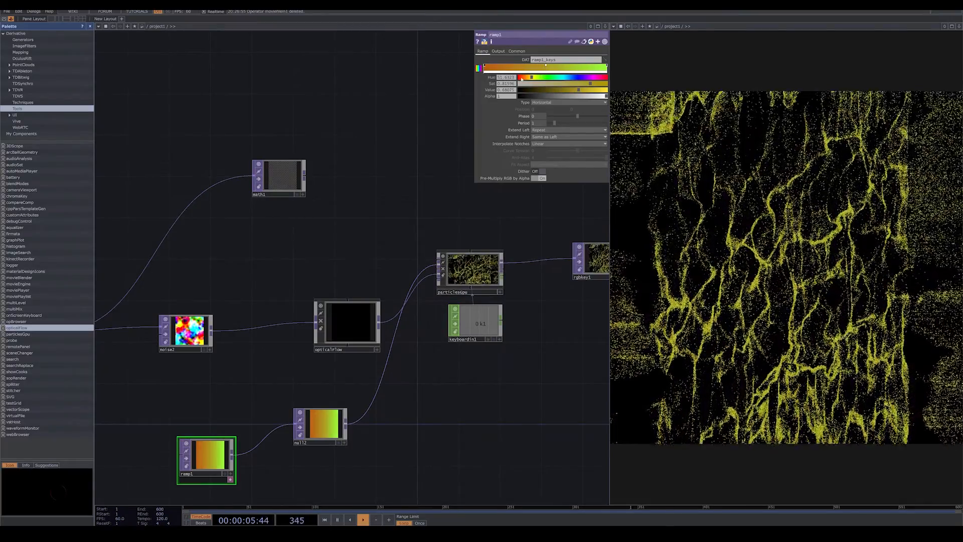
left_click(526, 78)
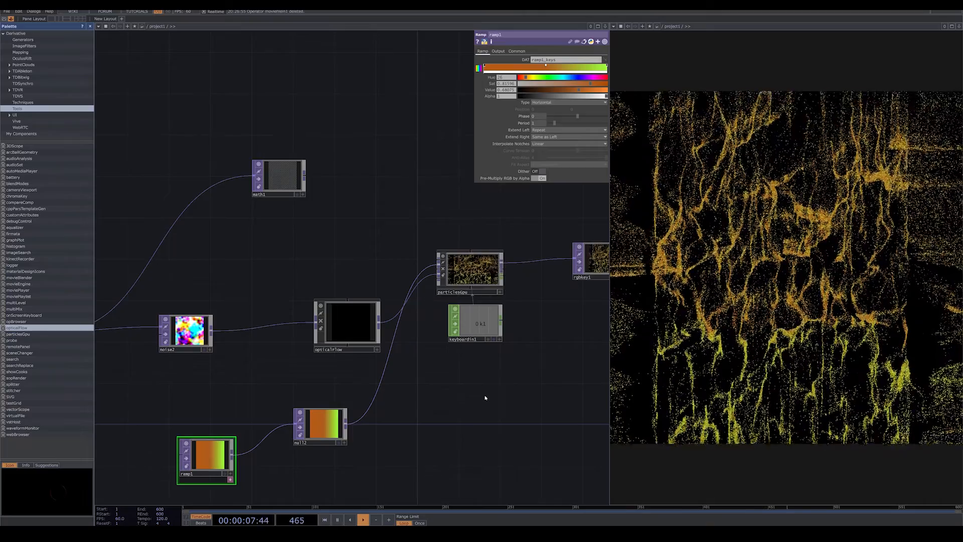
left_click_drag(471, 367, 432, 328)
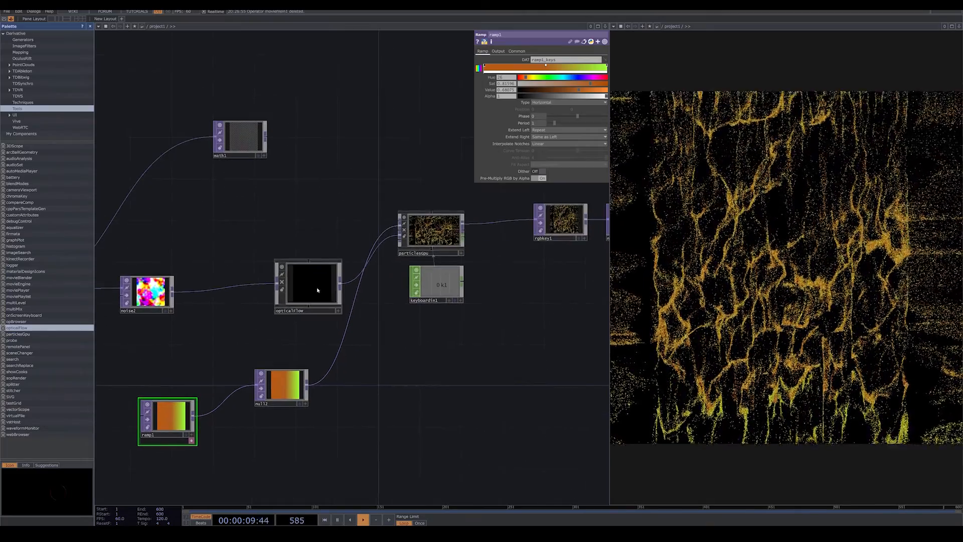
Move opticalFlow up beside noise2 and delete the unused math1 operator.
left_click_drag(313, 288, 291, 257)
left_click(239, 140)
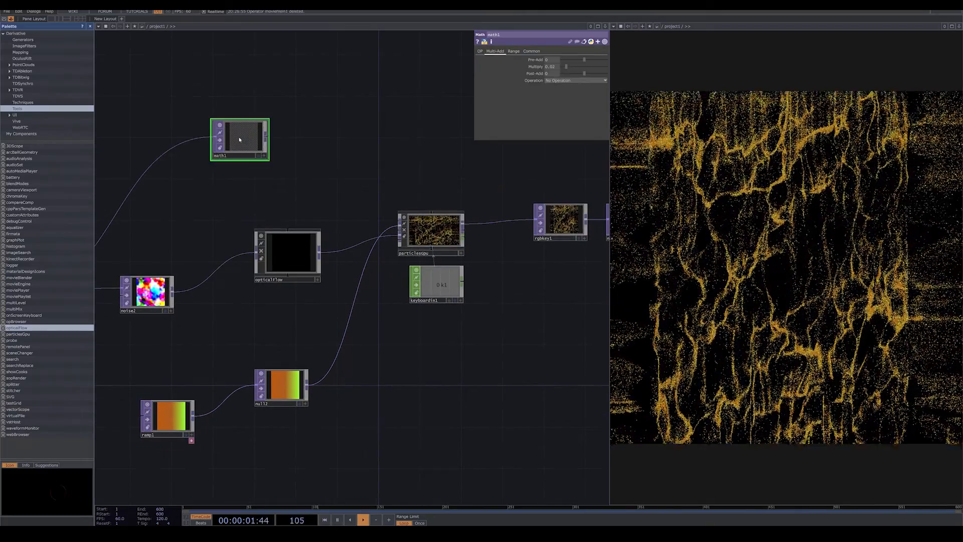
key("Delete")
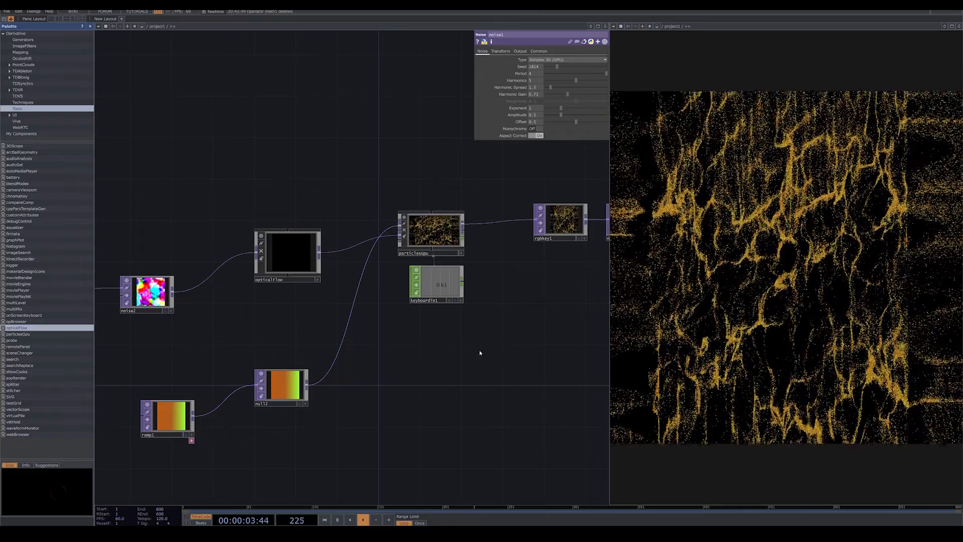
Make room before rgbkey1 and insert a Null TOP between particlesGpu and rgbkey1.
scroll(480, 352, "down", 5)
scroll(453, 387, "up", 2)
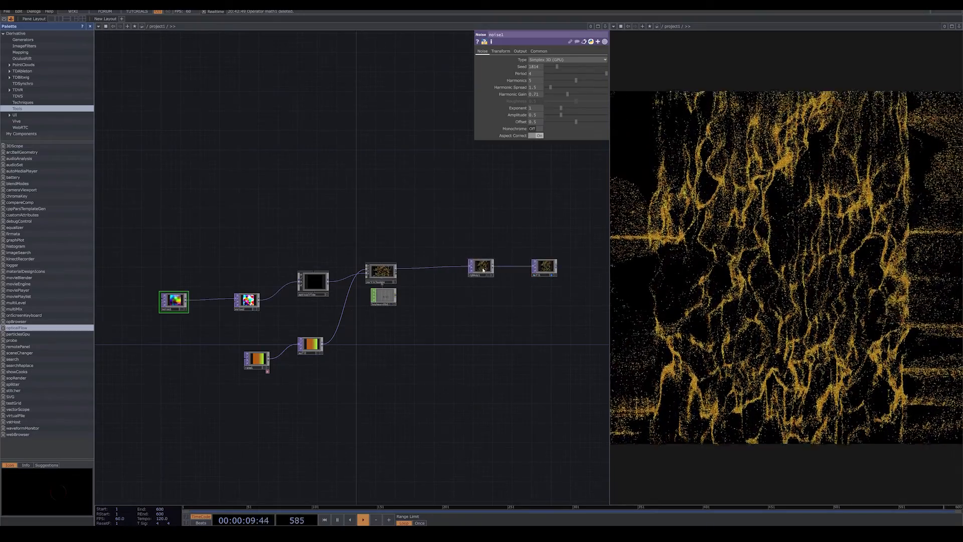
left_click_drag(476, 337, 465, 321)
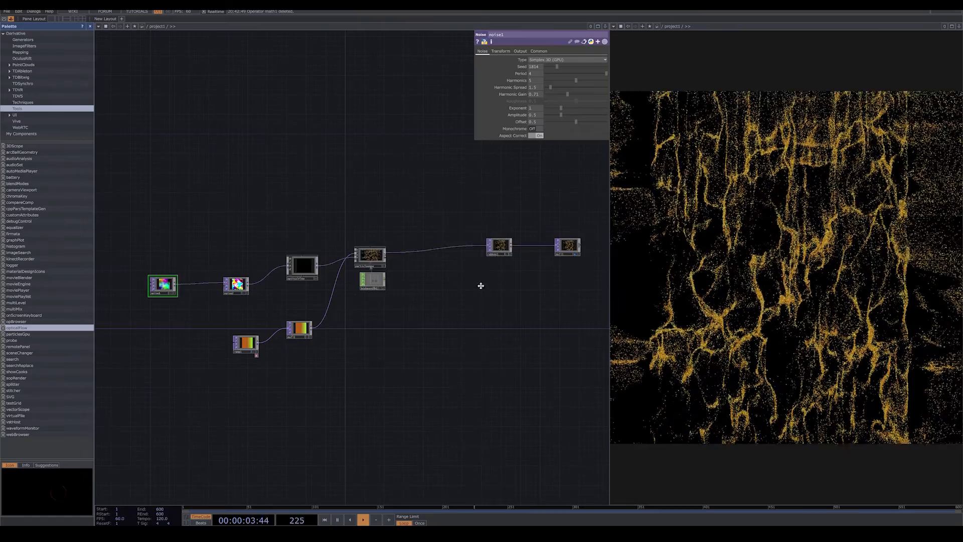
left_click_drag(481, 286, 487, 299)
right_click(431, 265)
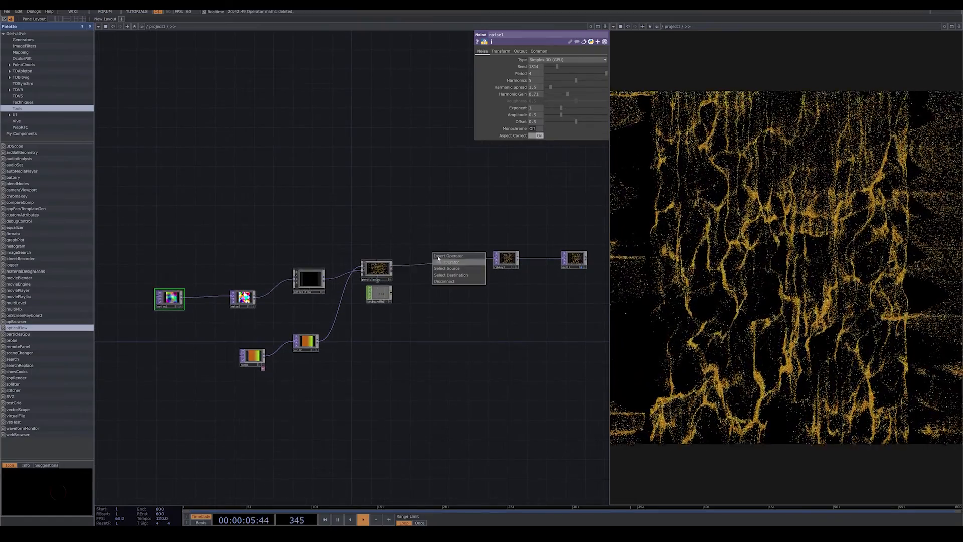
left_click(438, 257)
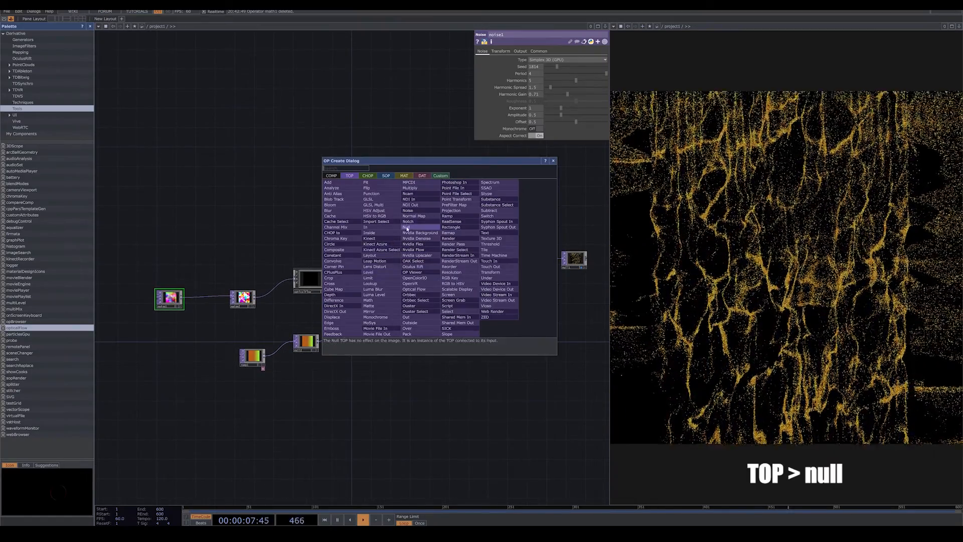
left_click(407, 228)
left_click(409, 246)
Insert a Feedback TOP between null3 and rgbkey1, placed above the wire.
scroll(441, 275, "up", 6)
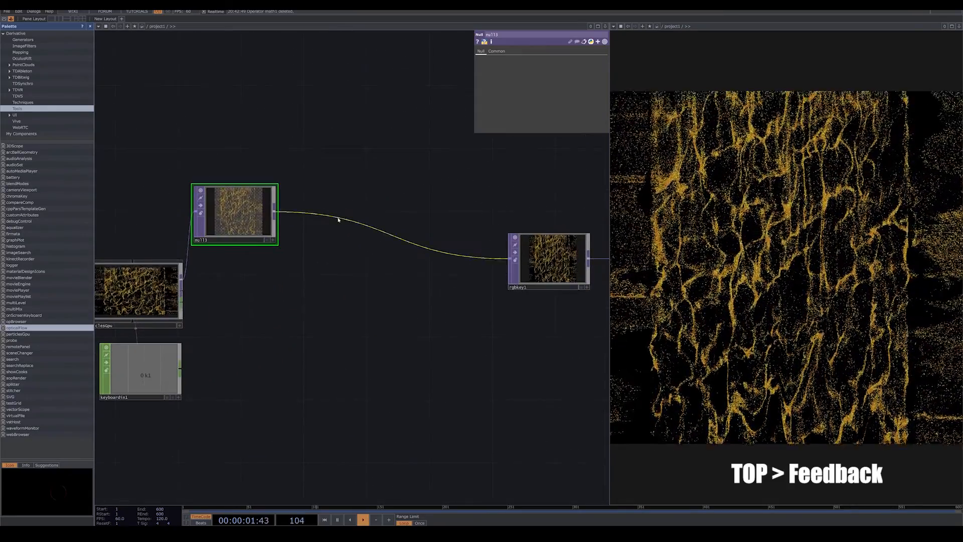
right_click(338, 216)
left_click(351, 212)
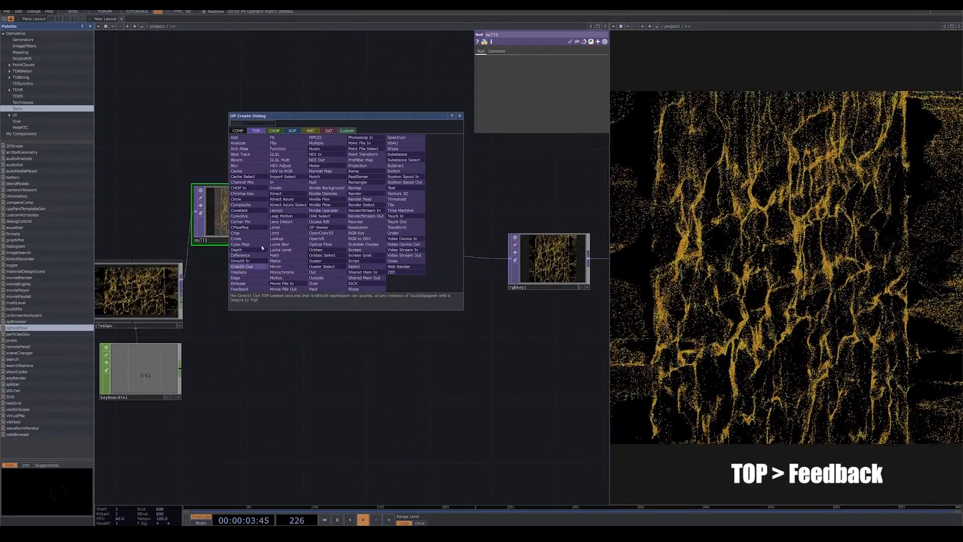
left_click(240, 289)
left_click(369, 114)
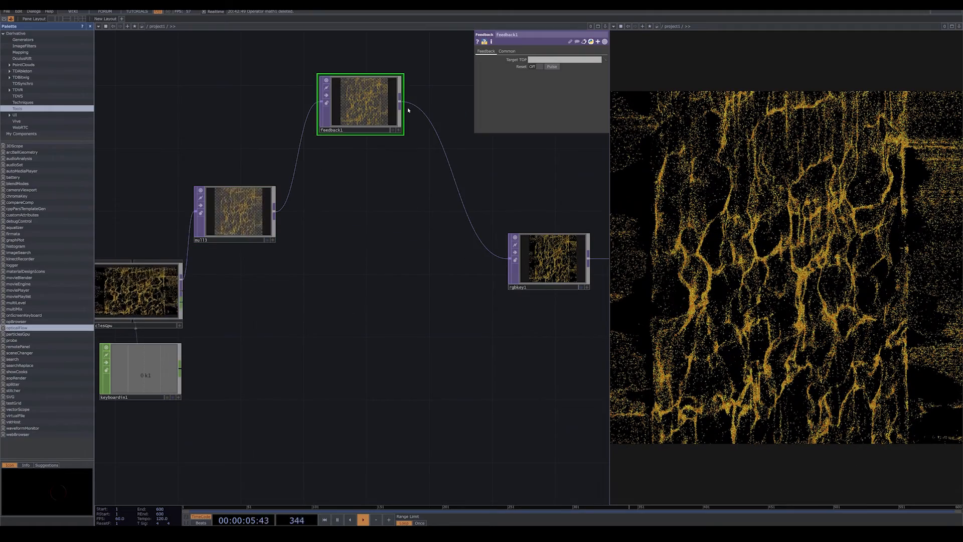
Insert a Composite TOP between feedback1 and rgbkey1.
right_click(419, 96)
left_click(424, 100)
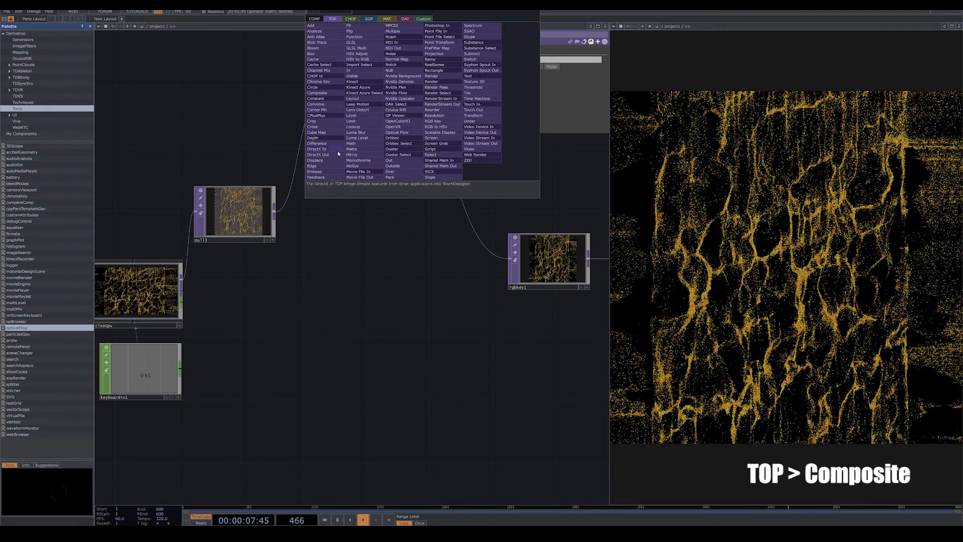
left_click(329, 96)
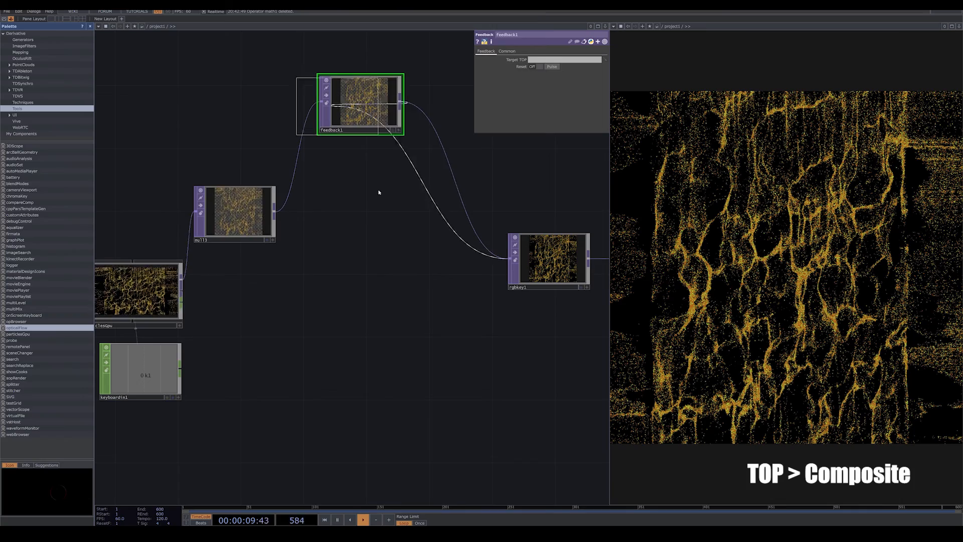
left_click(391, 244)
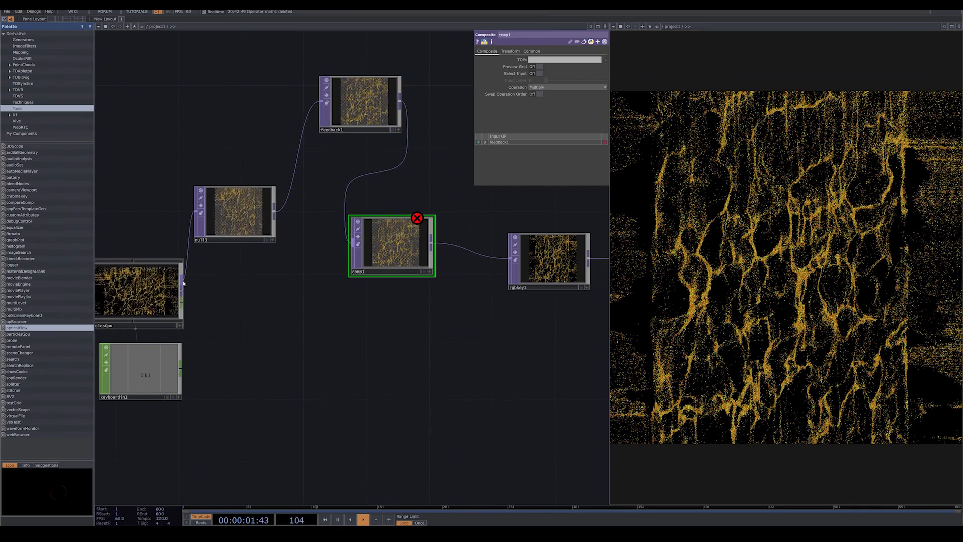
Wire particlesGpu into comp1 as second input, set comp1 as feedback1's target TOP, and space out the feedback nodes.
left_click_drag(182, 280, 387, 115)
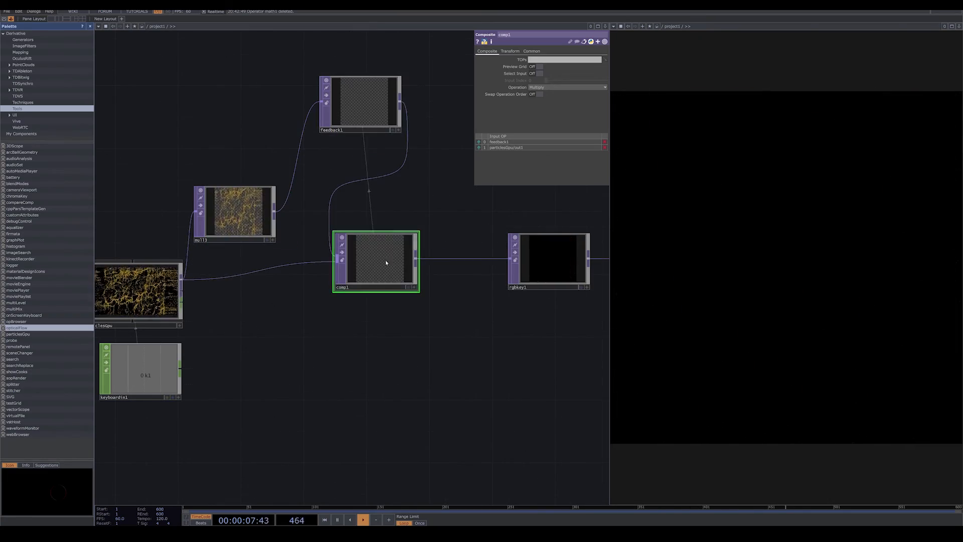
left_click_drag(385, 259, 416, 274)
left_click_drag(377, 169, 282, 205)
left_click_drag(444, 296, 523, 312)
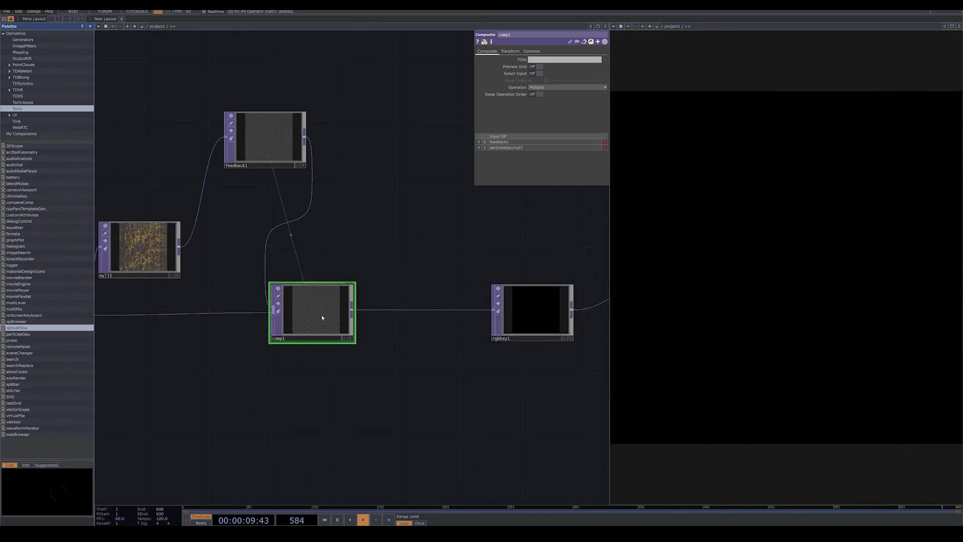
left_click_drag(315, 312, 361, 312)
Set comp1's operation to Over and move the node slightly away from feedback1.
left_click(582, 88)
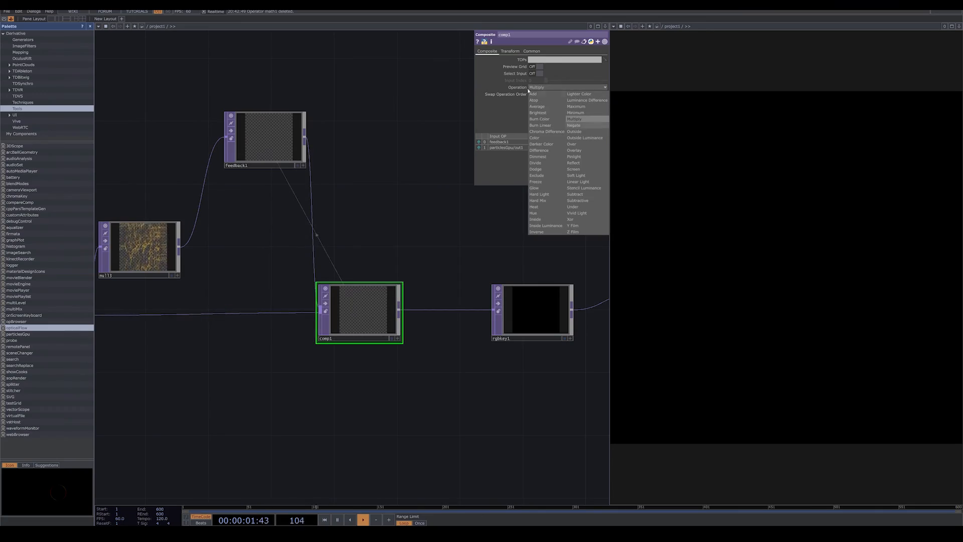
left_click(581, 145)
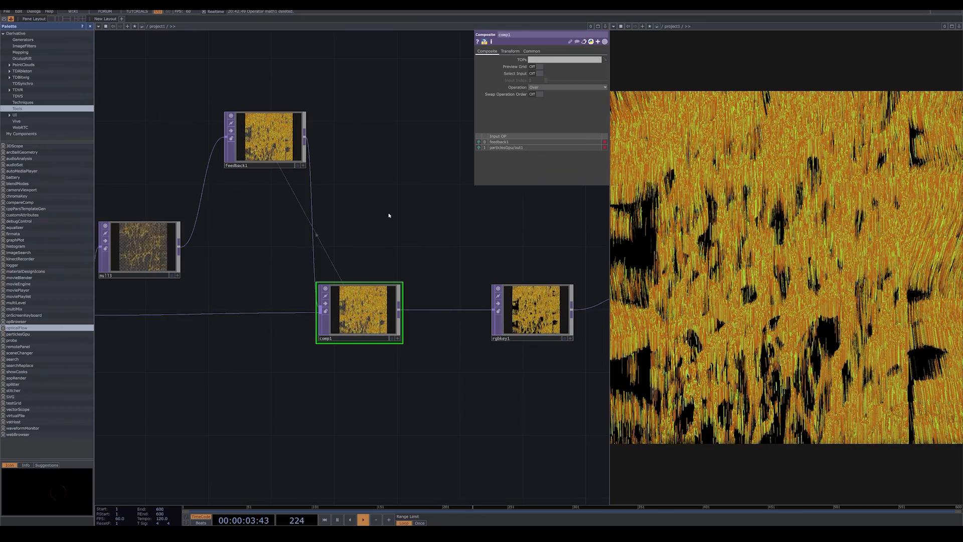
left_click_drag(367, 320, 384, 336)
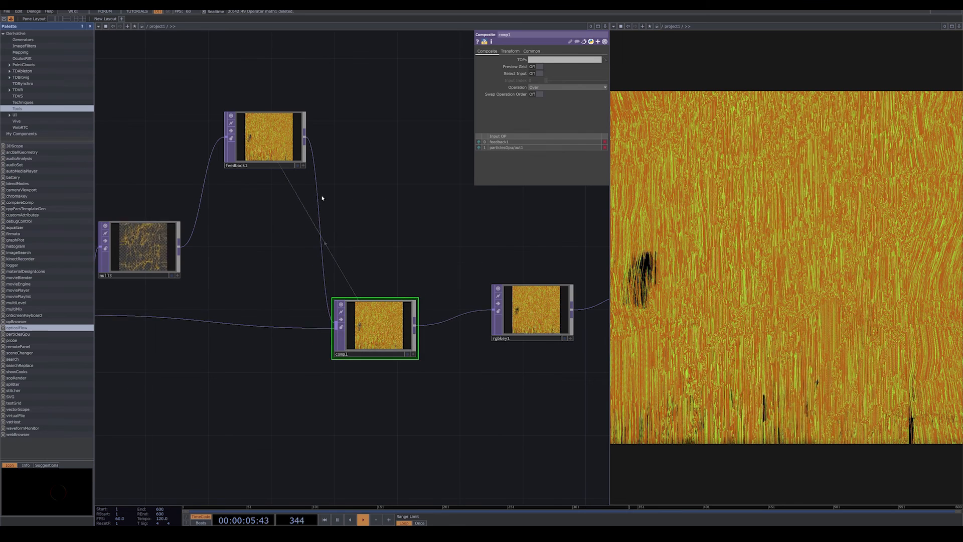
Insert a Level TOP between feedback1 and comp1.
right_click(317, 185)
left_click(328, 187)
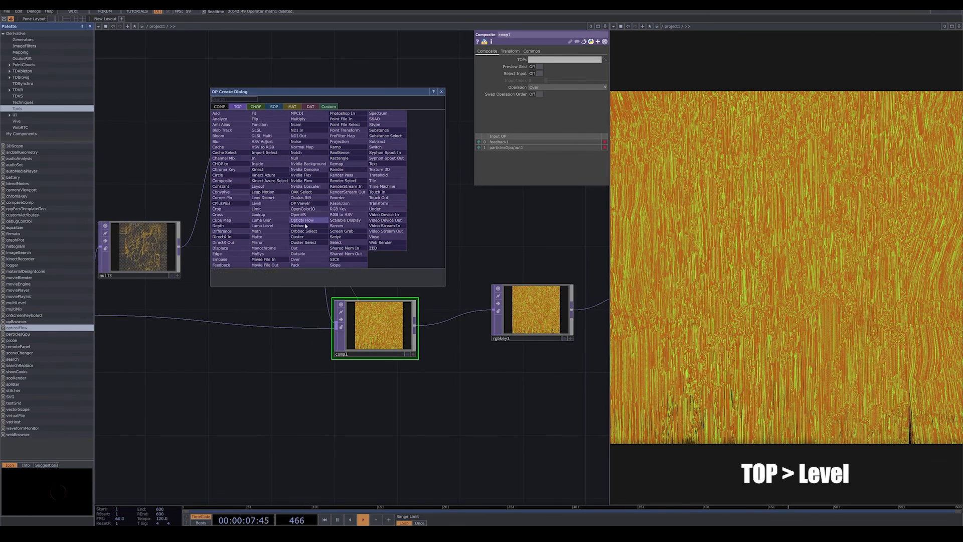
left_click(275, 204)
left_click(300, 250)
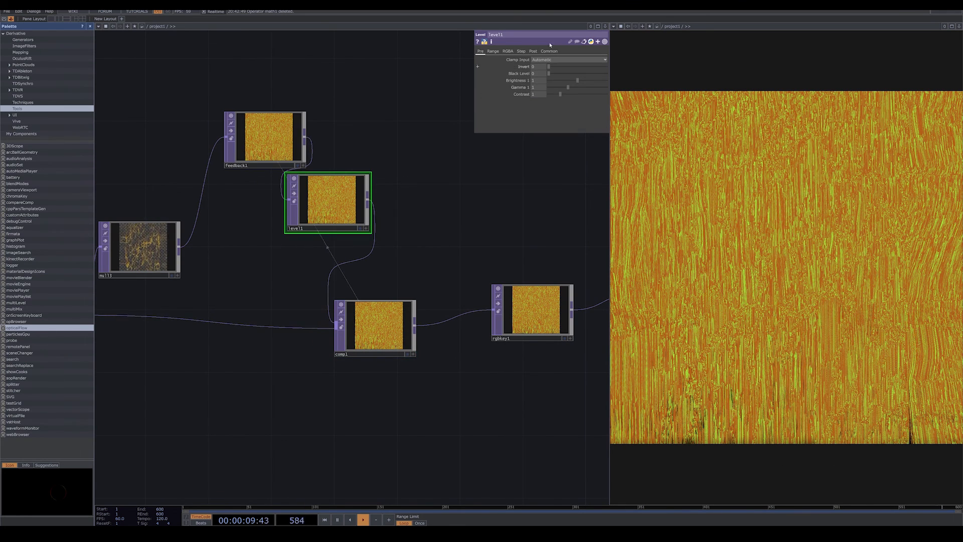
Set level1's opacity to 0.91.
left_click(532, 51)
left_click(602, 67)
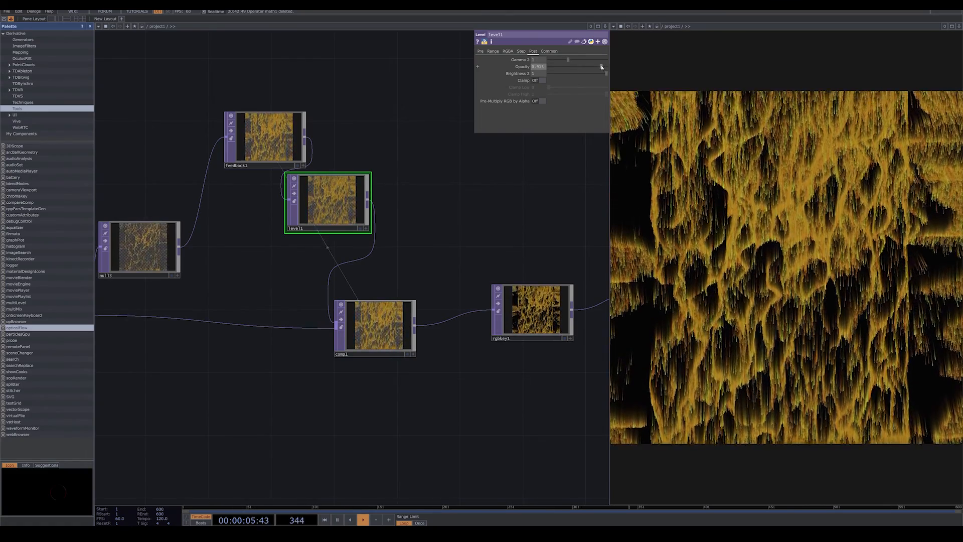
mouse_move(602, 68)
left_mouse_down()
mouse_move(590, 69)
mouse_move(600, 71)
left_mouse_up()
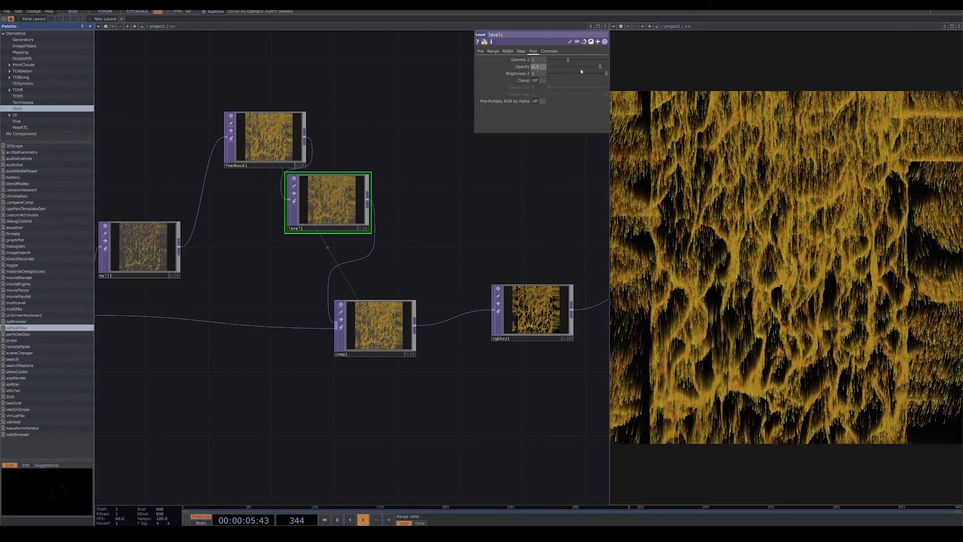
type("0.91")
key("Return")
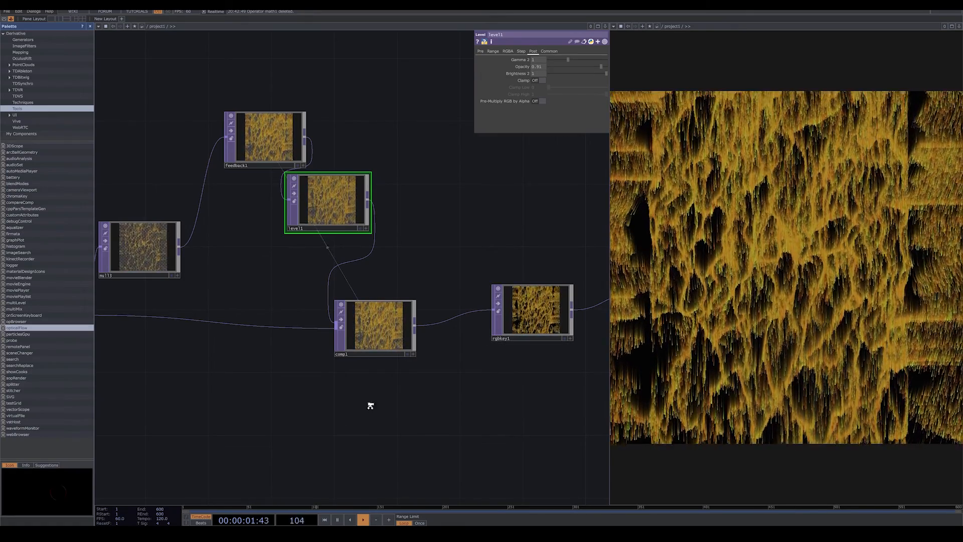
Add a Camera COMP below keyboardin1 and assign it as particlesGpu's render camera.
middle_click_drag(370, 404, 245, 359)
left_click_drag(354, 372, 423, 339)
left_click_drag(348, 365, 381, 328)
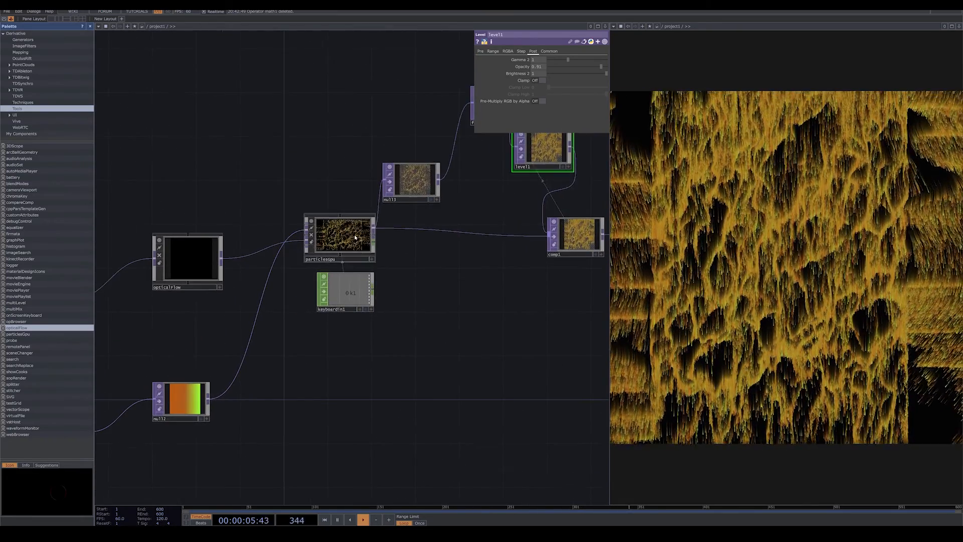
left_click(334, 238)
left_click(504, 61)
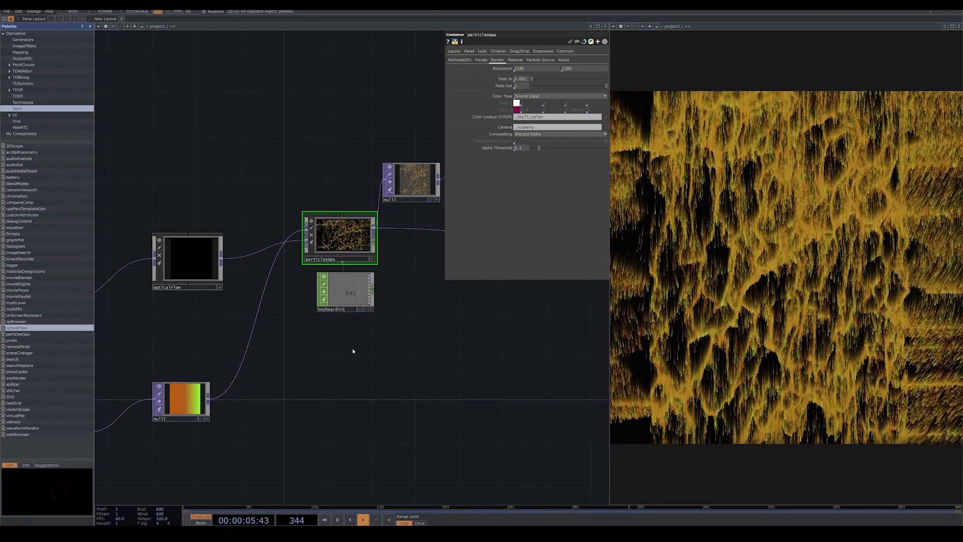
key("Tab")
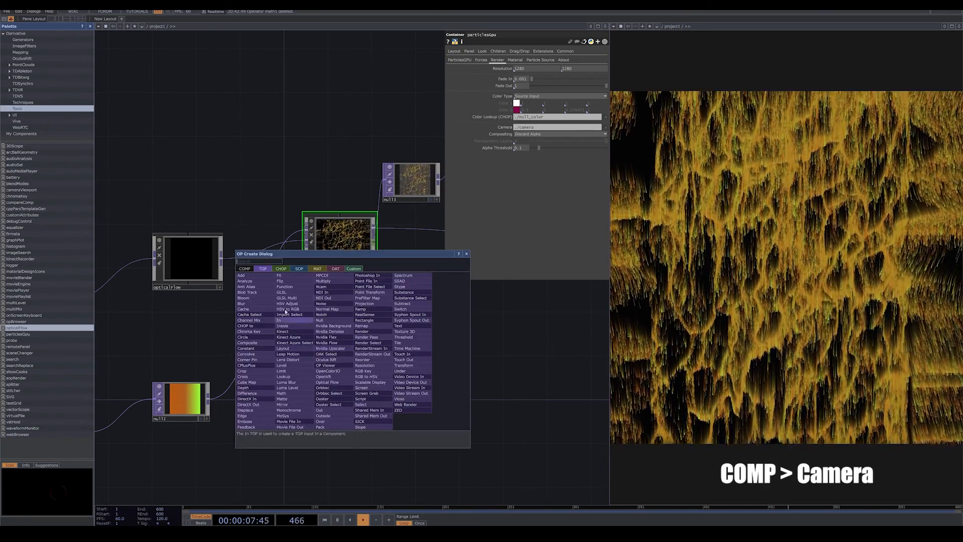
left_click(244, 298)
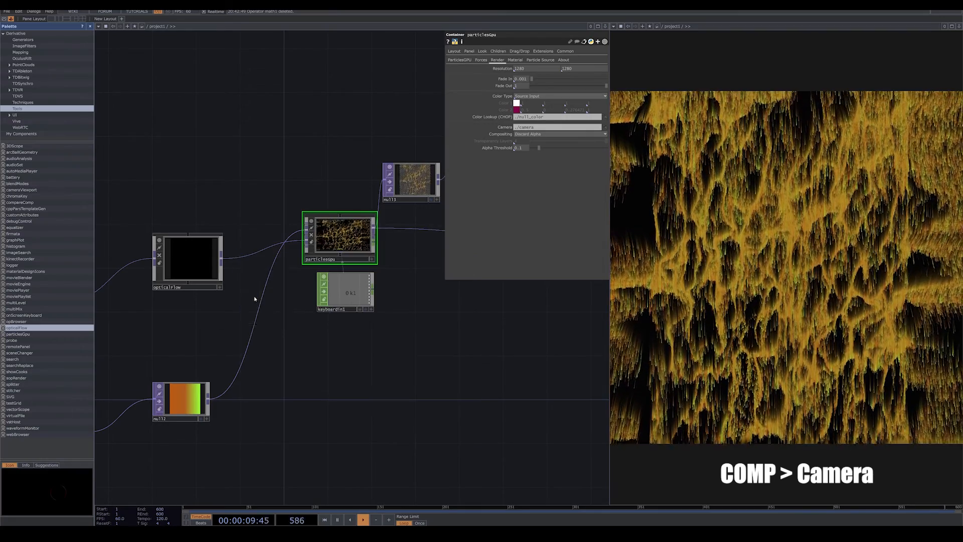
left_click(357, 340)
left_click_drag(357, 341, 542, 130)
left_click(374, 240)
left_click(384, 384)
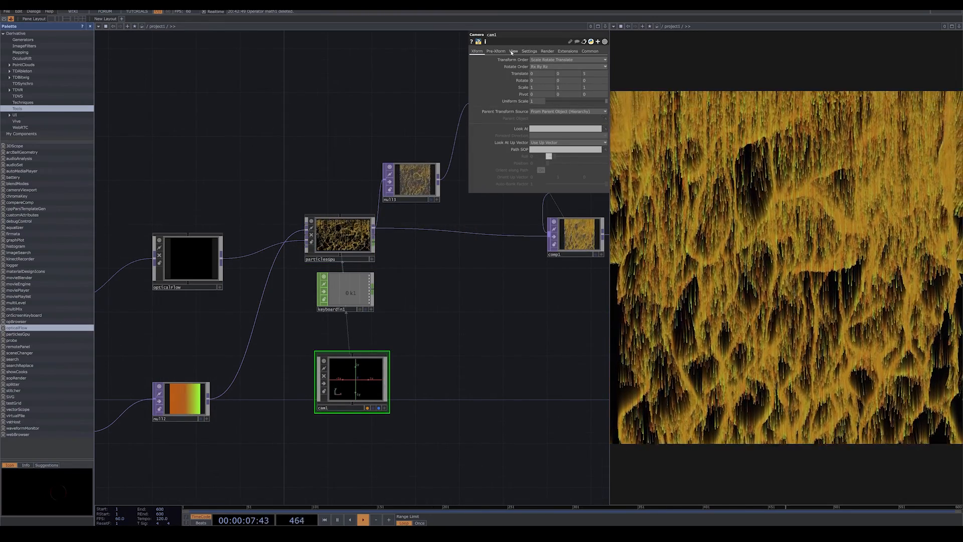
Switch cam1's projection to Orthographic and set its ortho width to 3.67.
left_click(513, 51)
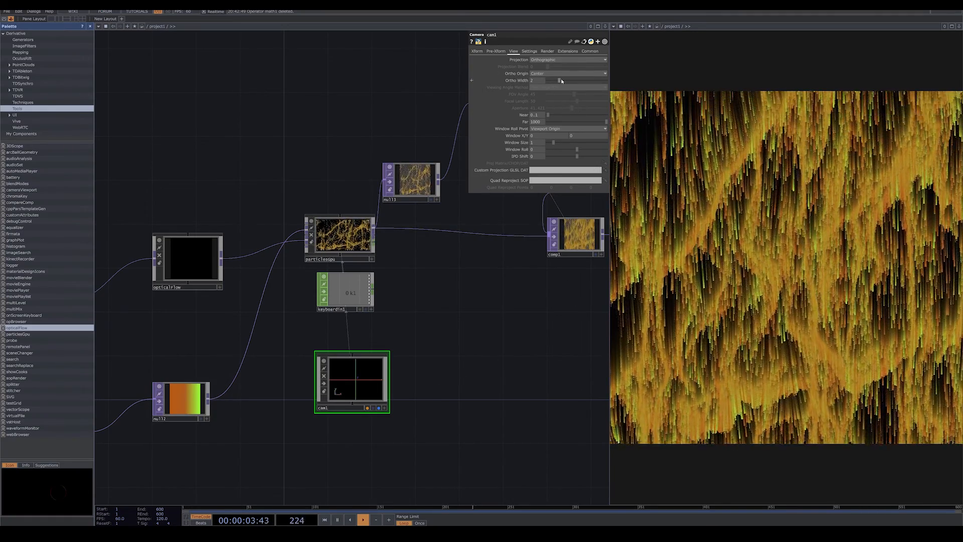
mouse_move(561, 81)
left_mouse_down()
mouse_move(579, 81)
mouse_move(569, 87)
left_mouse_up()
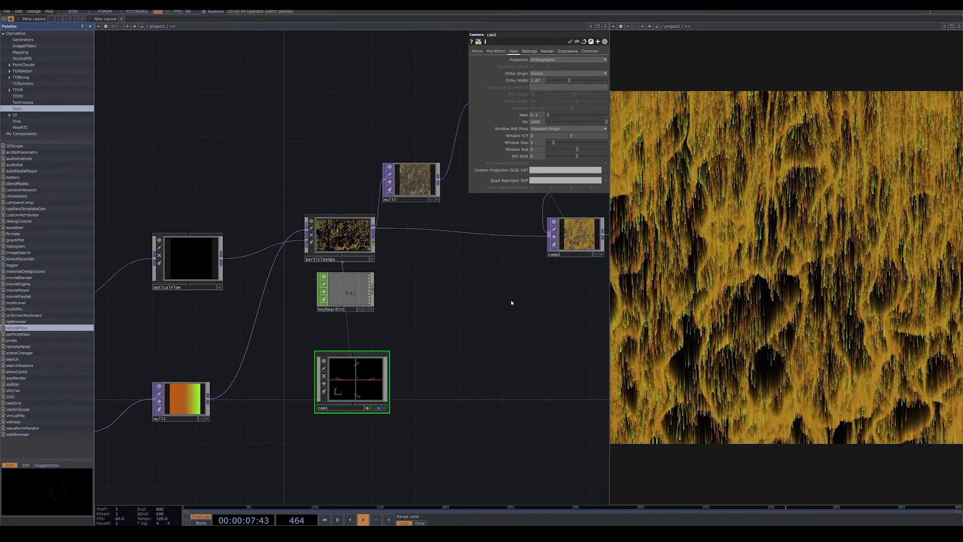
Rearrange noise1 and noise2 with less space between them and add a Circle TOP below noise1.
left_click_drag(259, 458, 409, 348)
scroll(409, 347, "down", 3)
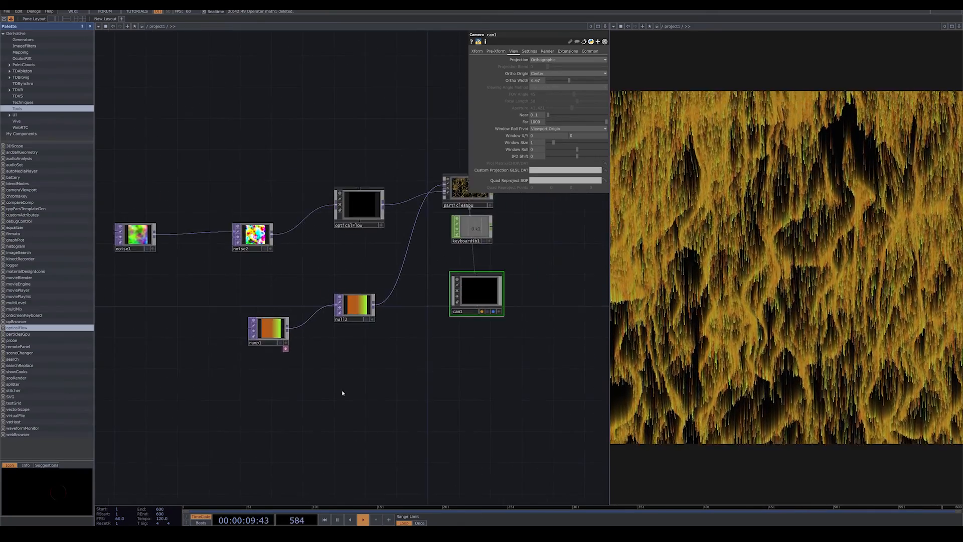
left_click_drag(276, 372, 405, 344)
left_click_drag(270, 208, 224, 207)
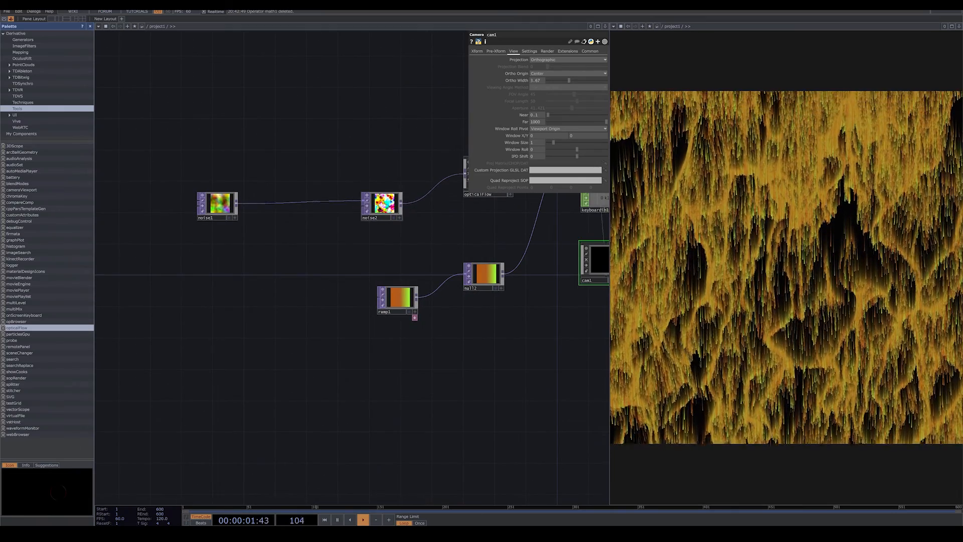
left_click_drag(384, 207, 353, 207)
key("Tab")
left_click(124, 261)
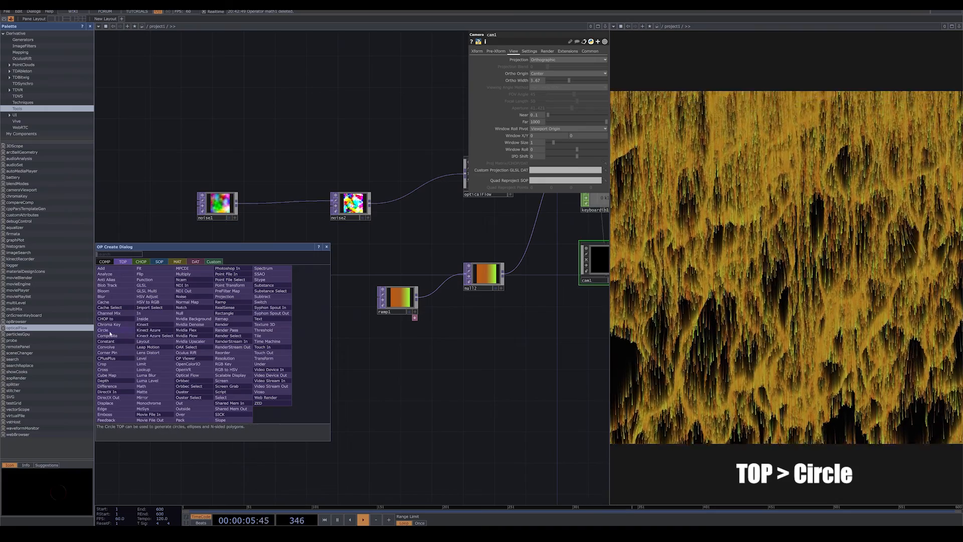
left_click(110, 331)
left_click(208, 298)
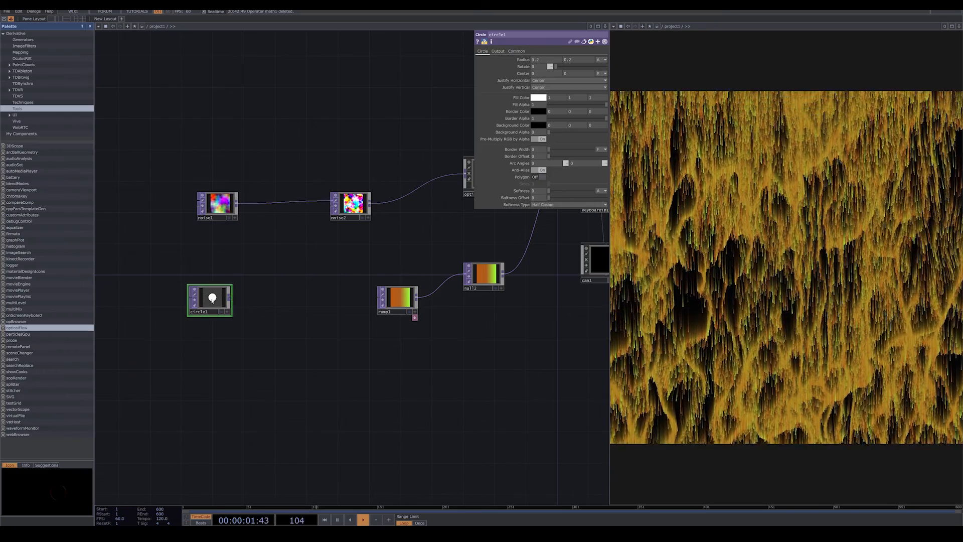
Append a Transform TOP to circle1, placed between circle1 and ramp1.
key("Tab")
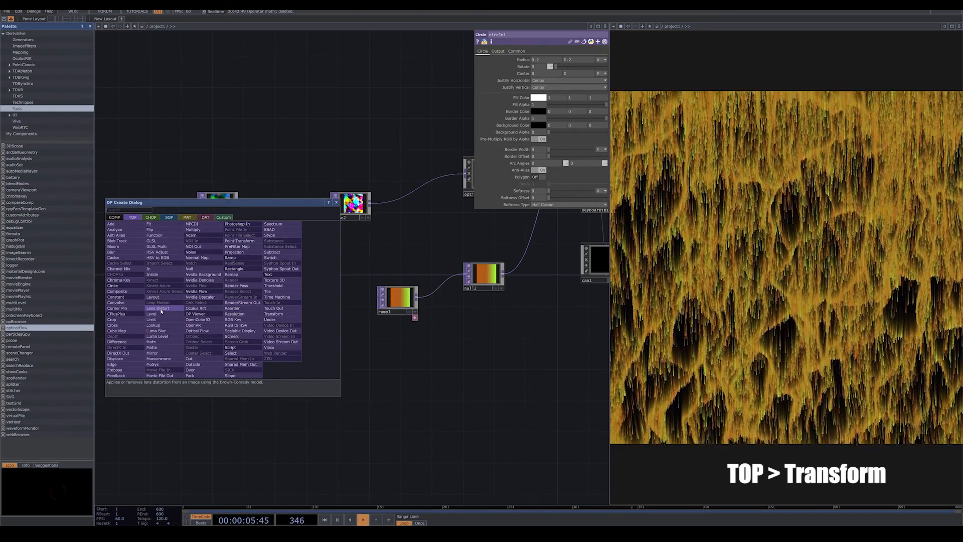
left_click(273, 313)
left_click(301, 325)
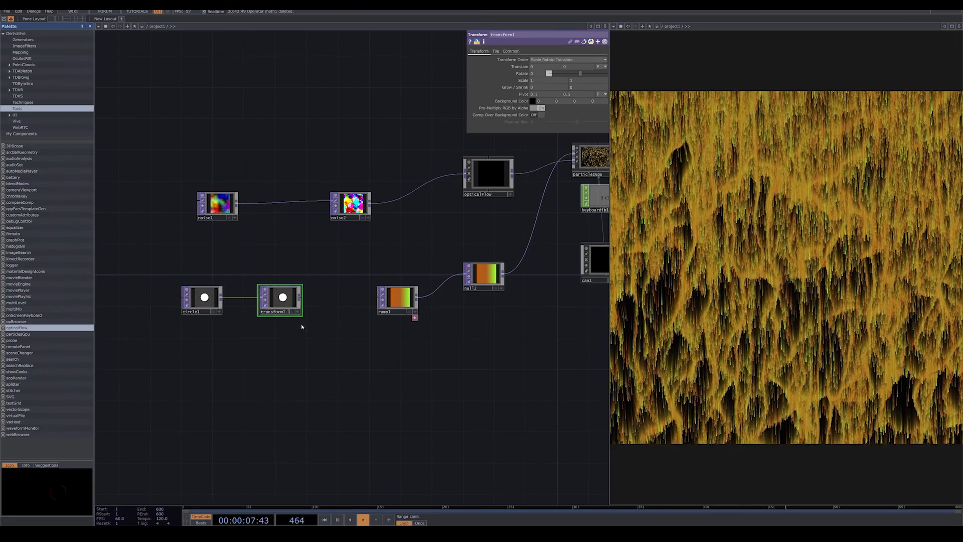
Add an LFO CHOP to the network directly below transform1.
key("Tab")
left_click(222, 263)
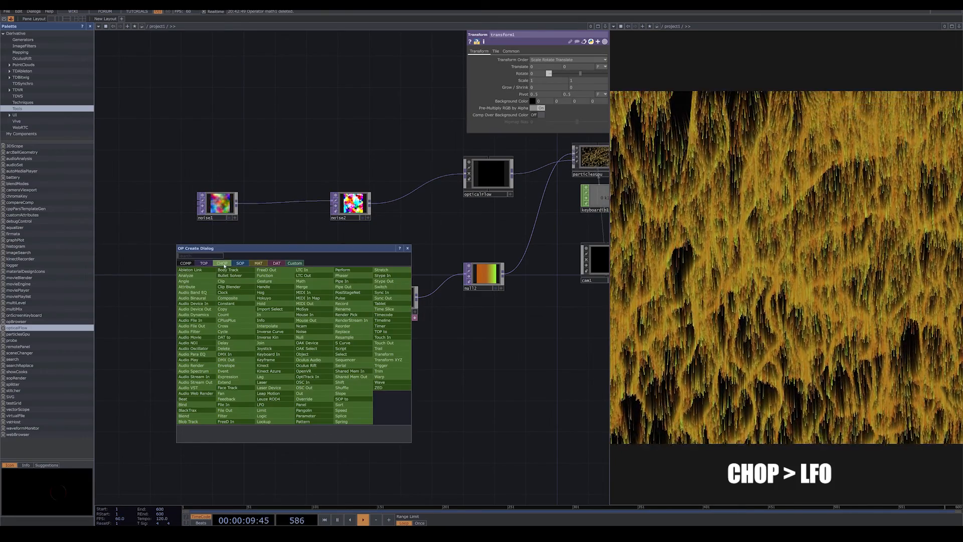
left_click(260, 404)
left_click(301, 368)
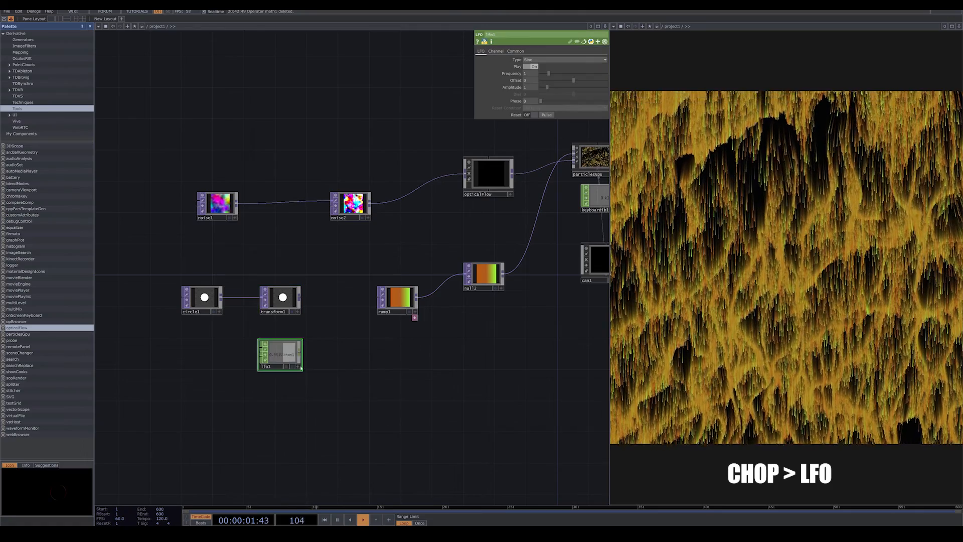
Export lfo1's channel to the Translate Y parameter of transform1.
left_click_drag(281, 327, 262, 326)
left_click(261, 307)
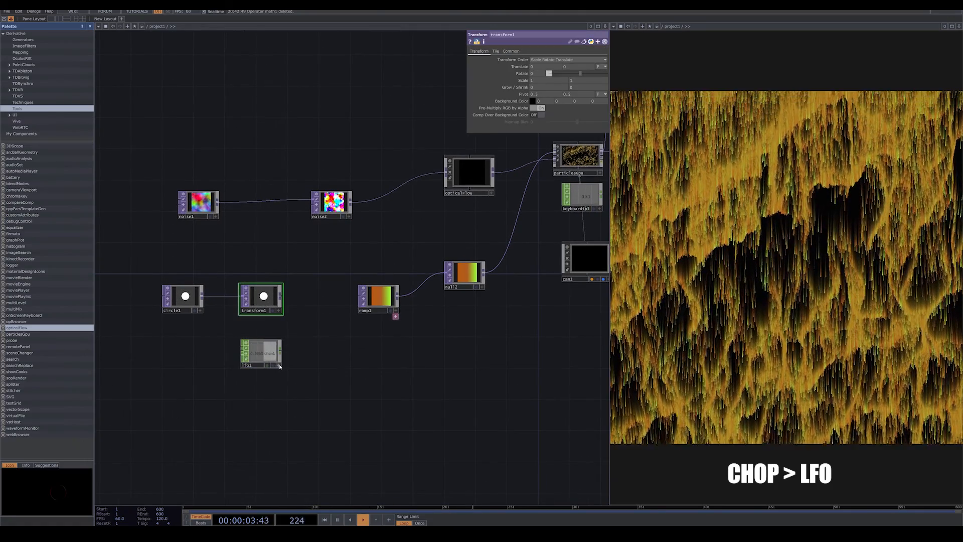
left_click_drag(280, 367, 578, 71)
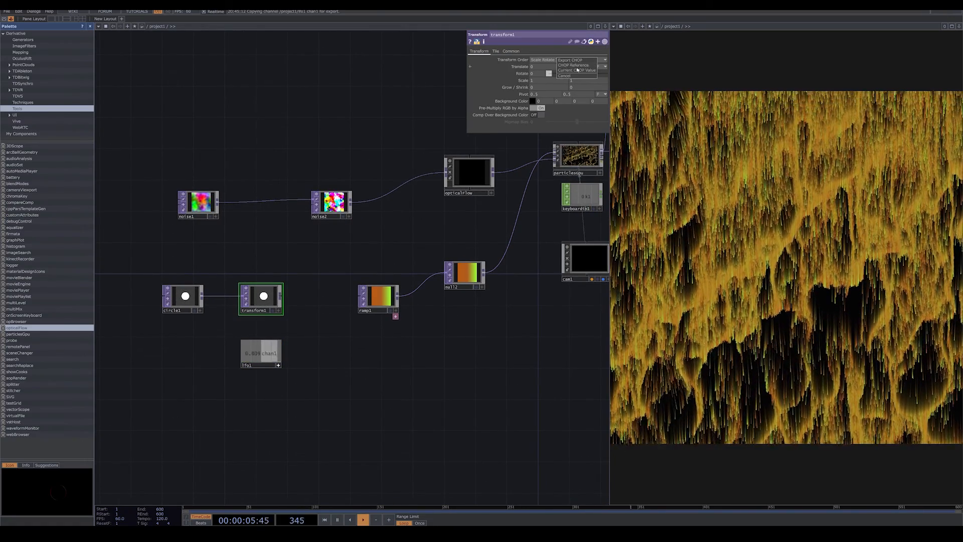
left_click(570, 60)
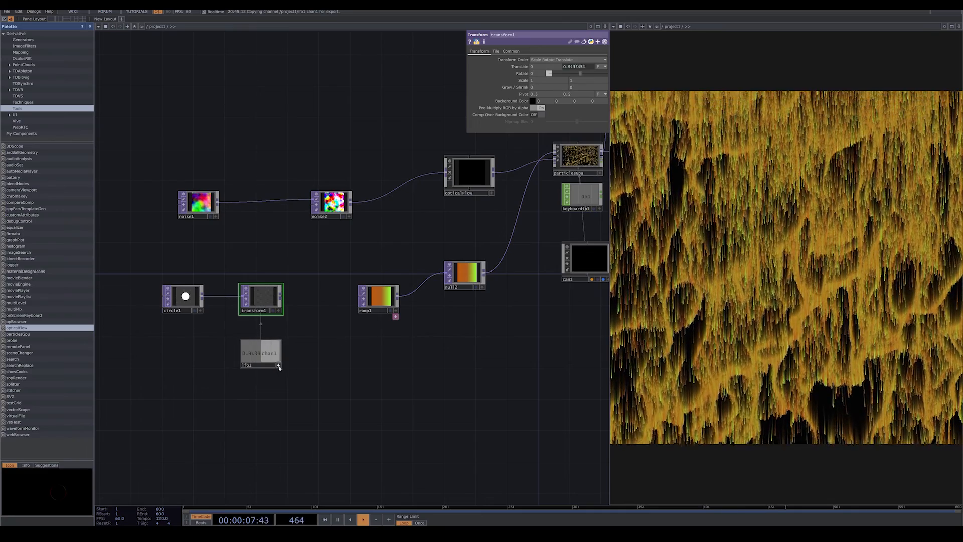
Configure lfo1 as a Ramp wave with frequency 0.38, offset -1 and amplitude 2.
left_click(273, 357)
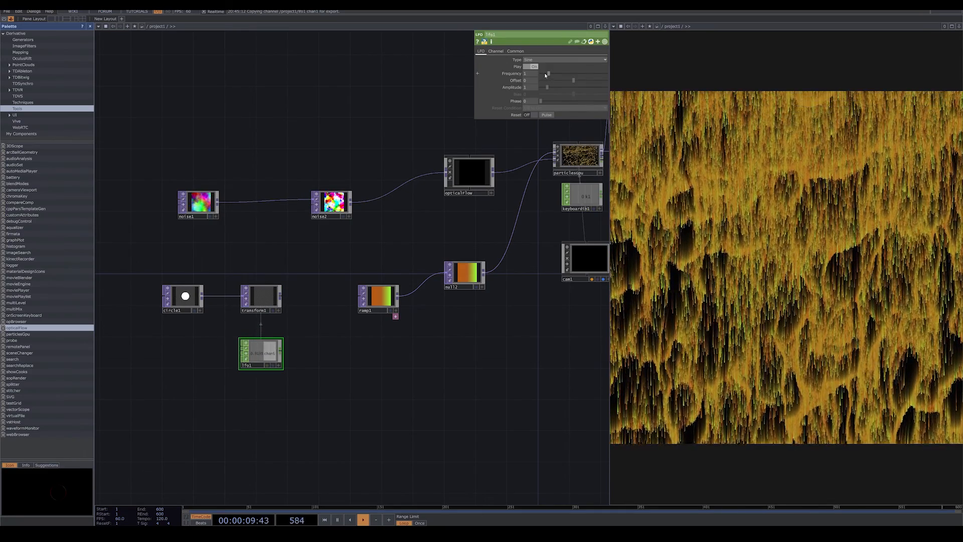
left_click_drag(546, 75, 543, 74)
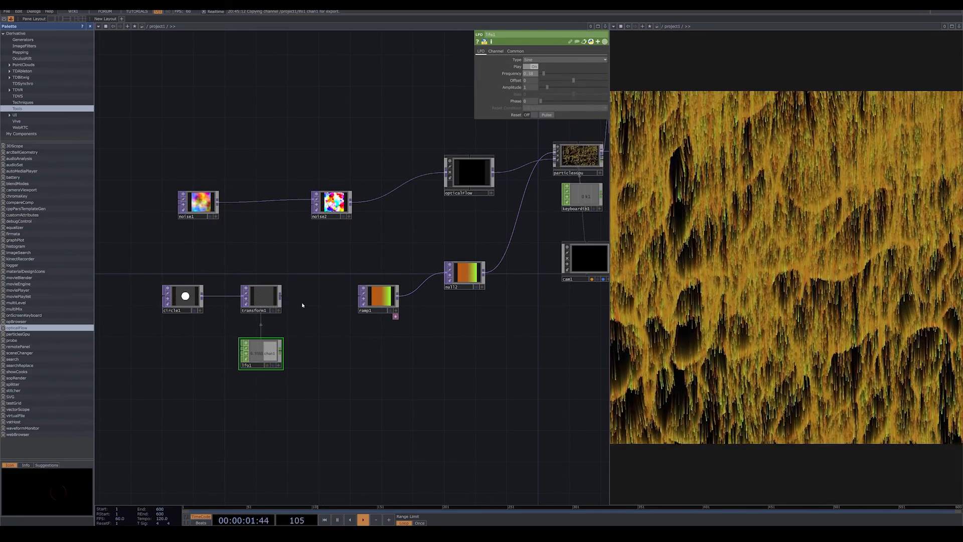
left_click(545, 59)
left_click(549, 86)
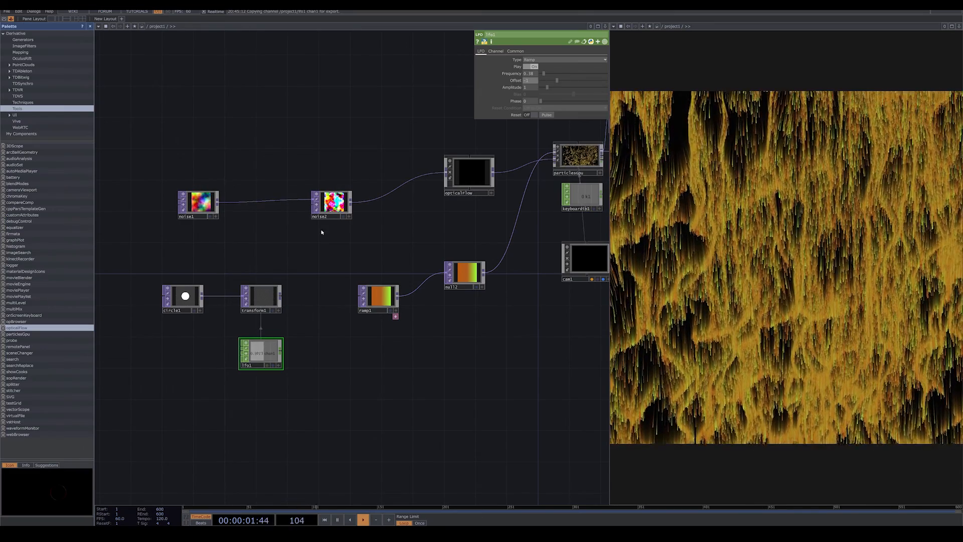
Add a second LFO CHOP beside lfo1.
left_click_drag(313, 331, 303, 300)
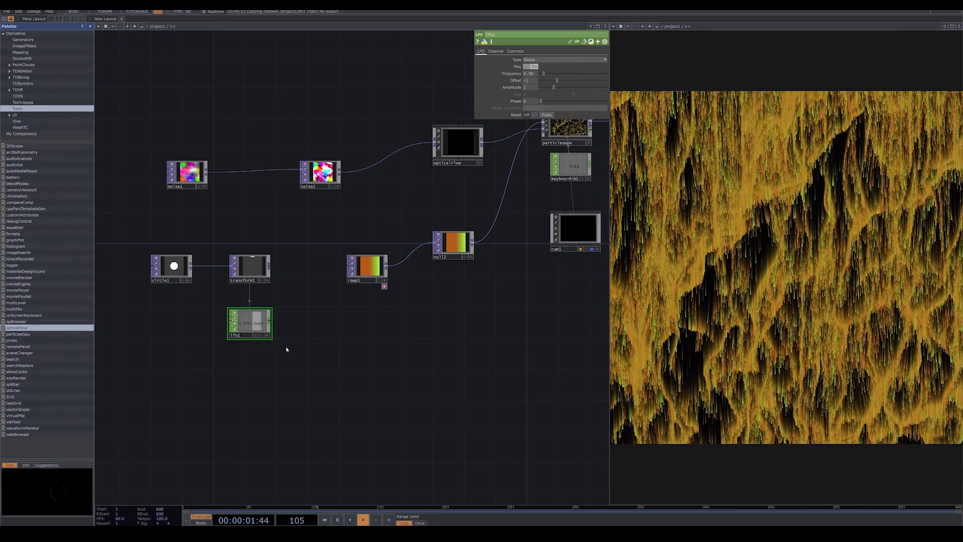
key("Tab")
left_click(279, 390)
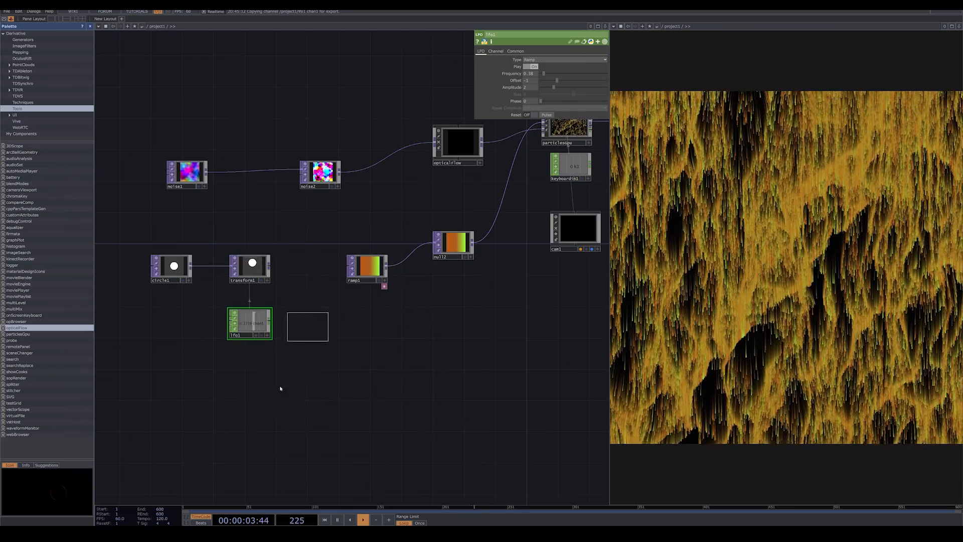
left_click(321, 337)
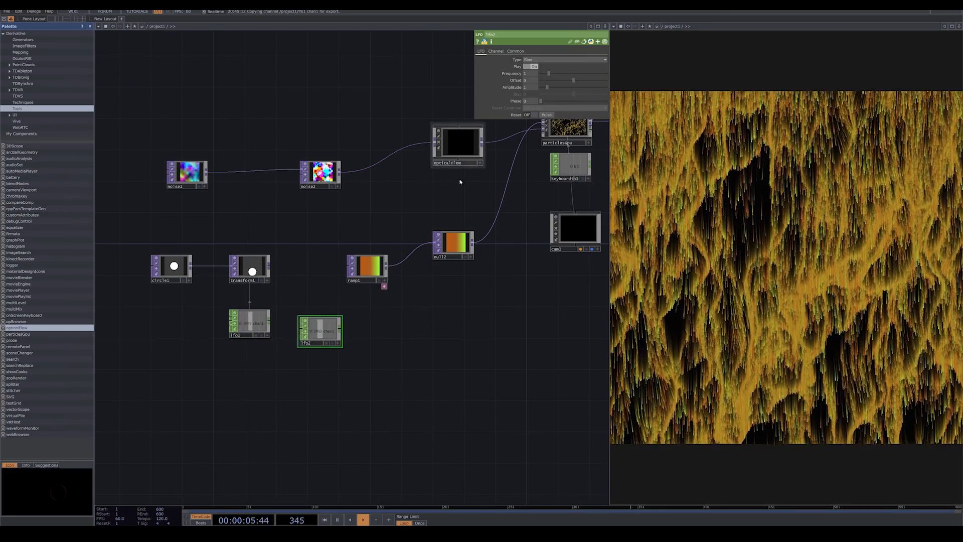
Export lfo2's channel to transform1's Translate X and set lfo2's frequency to 0.3.
left_click(252, 272)
left_click(338, 343)
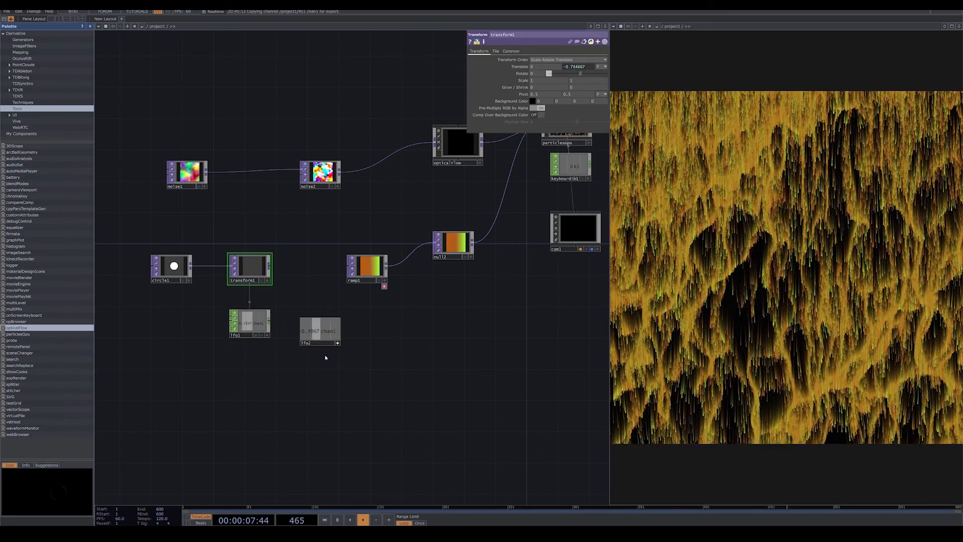
left_click_drag(533, 67, 541, 67)
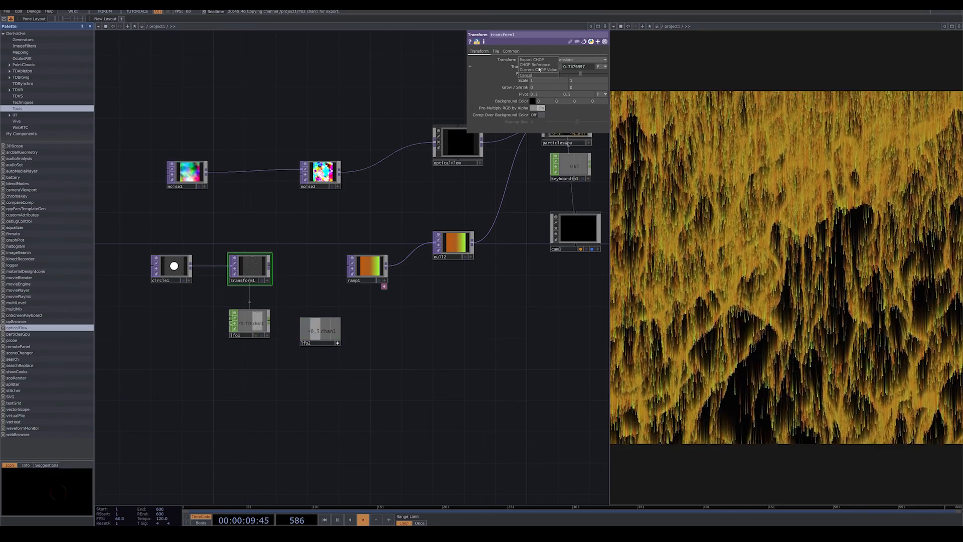
left_click(331, 338)
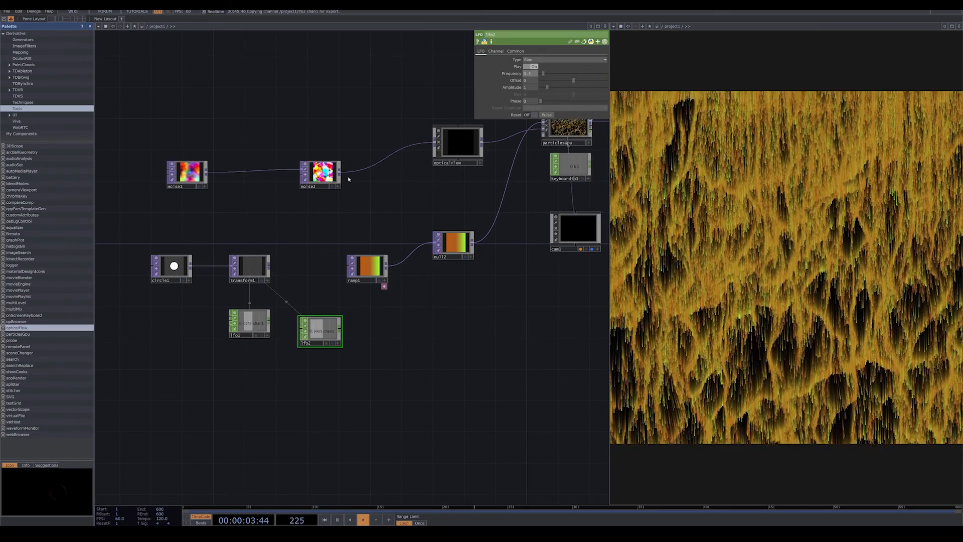
Insert a Composite TOP between noise2 and opticalFlow and connect transform1 as its second input.
left_click_drag(328, 175, 296, 175)
right_click(348, 170)
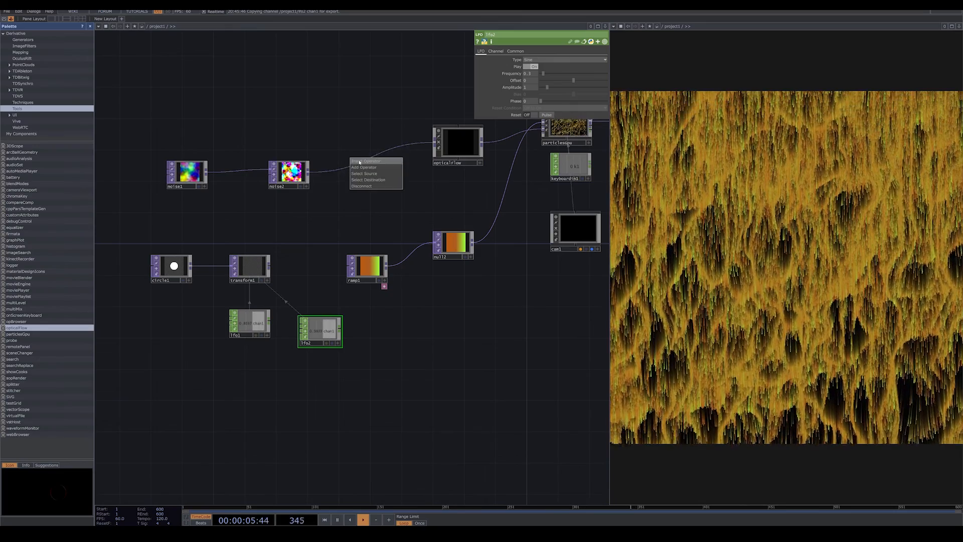
left_click(368, 160)
left_click(253, 153)
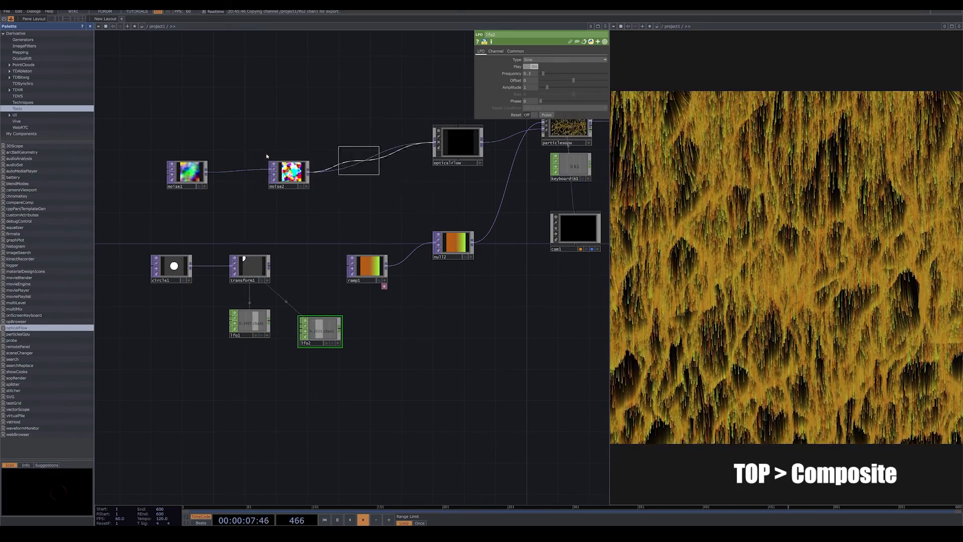
left_click(373, 181)
left_click_drag(270, 266, 356, 187)
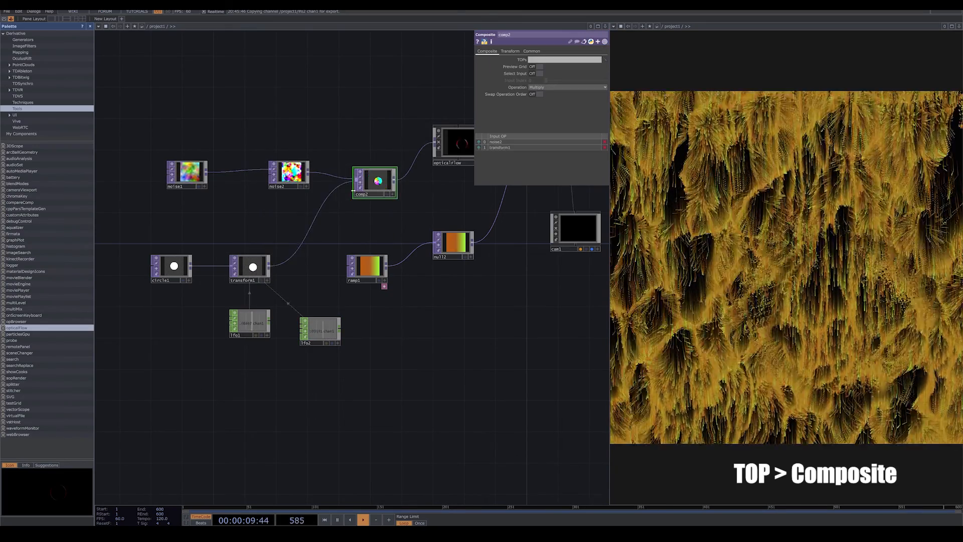
Set comp2's blend operation to Maximum.
left_click_drag(363, 219, 323, 228)
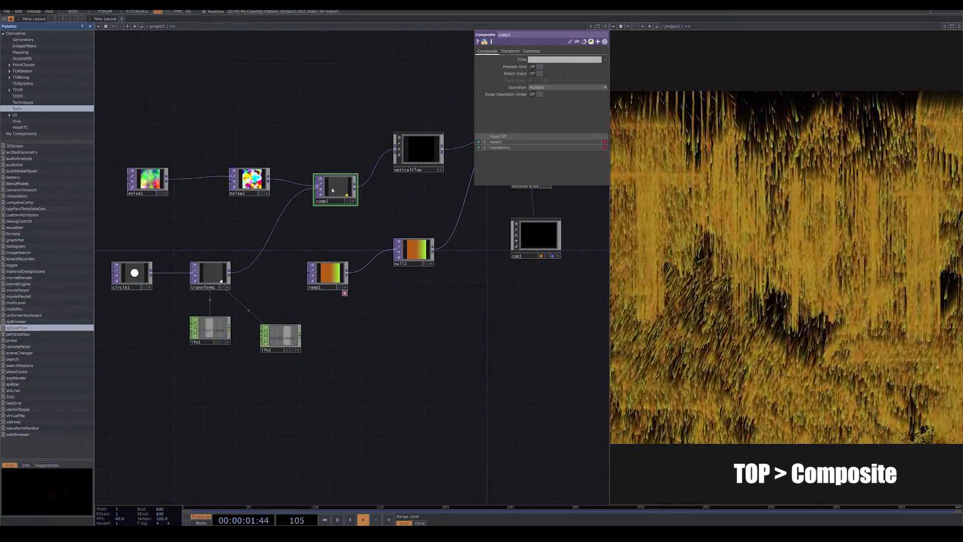
left_click(567, 87)
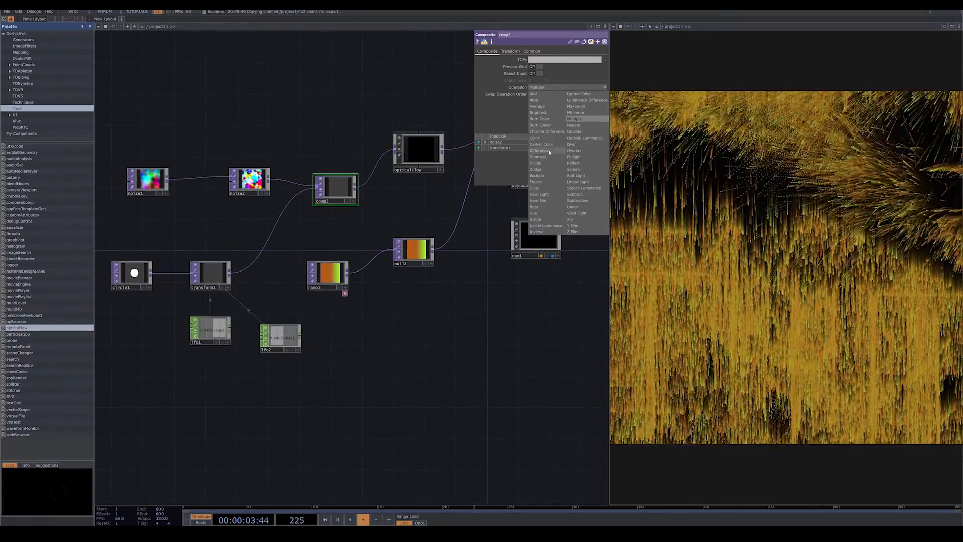
left_click(575, 106)
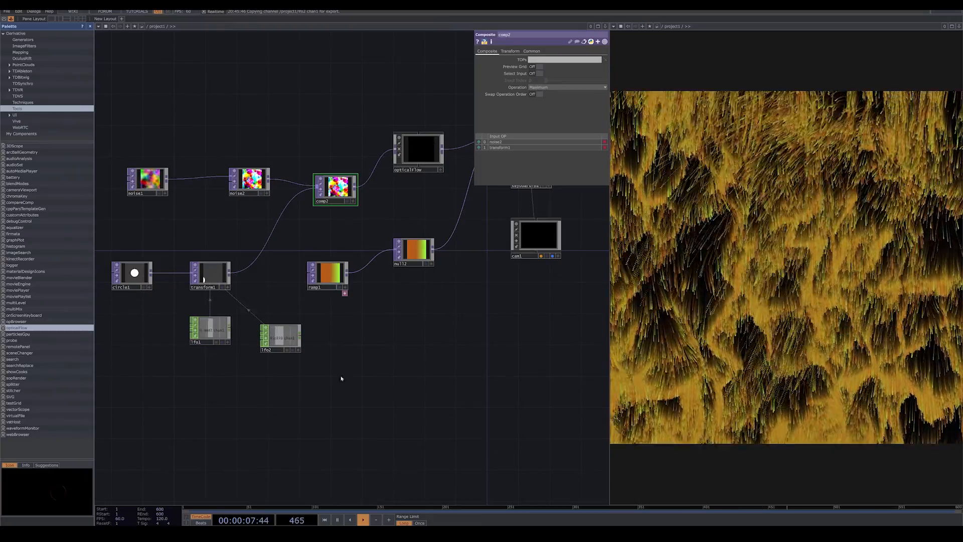
Set lfo1's frequency to 0.21, and set lfo2's frequency to 0.1 and amplitude to 0.62.
left_click(286, 333)
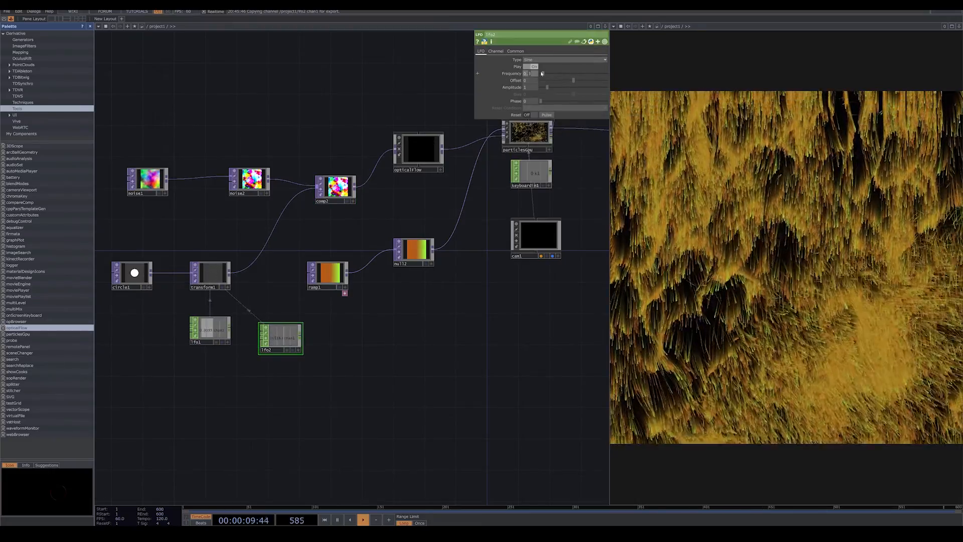
left_click(217, 326)
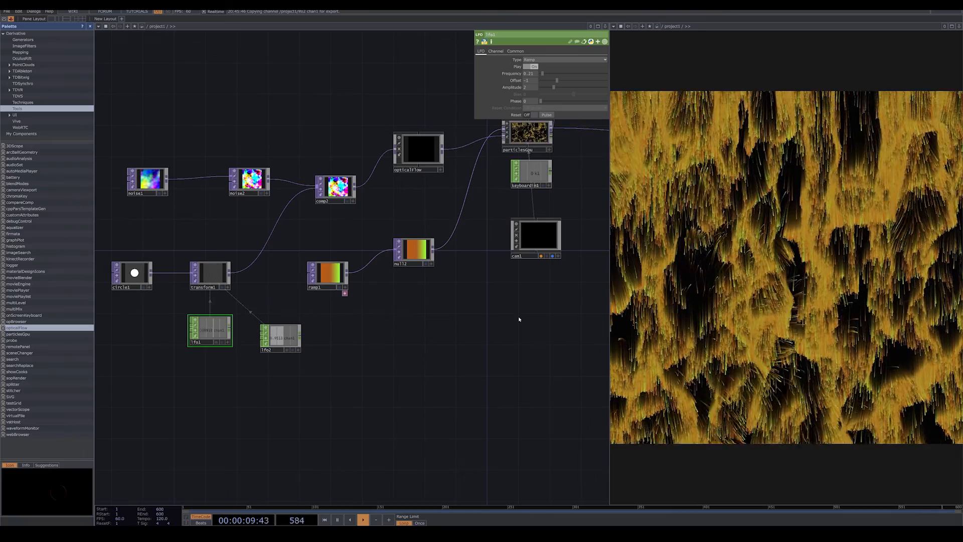
left_click(299, 335)
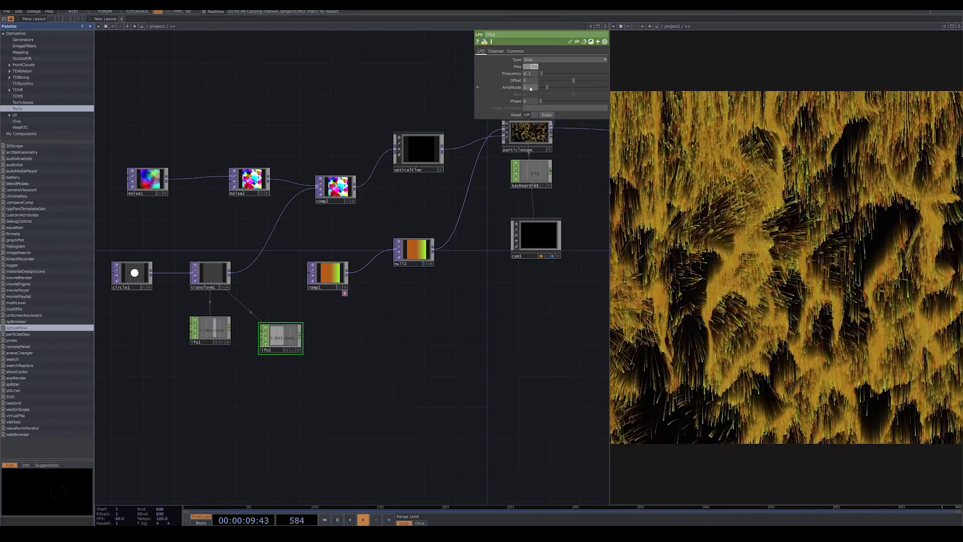
left_click_drag(546, 88, 545, 87)
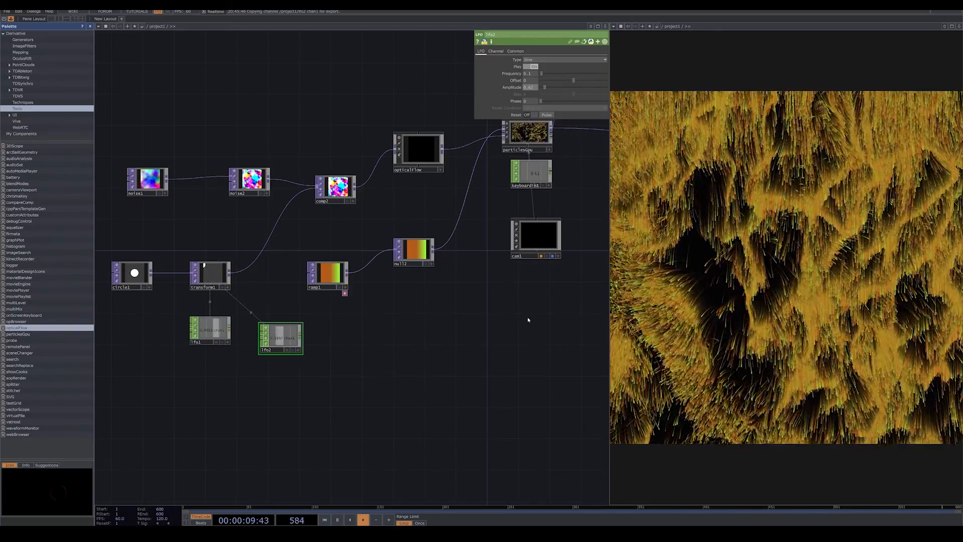
View the final null1 output in its own window and maximize that window.
left_click_drag(338, 323, 310, 325)
scroll(309, 325, "down", 5)
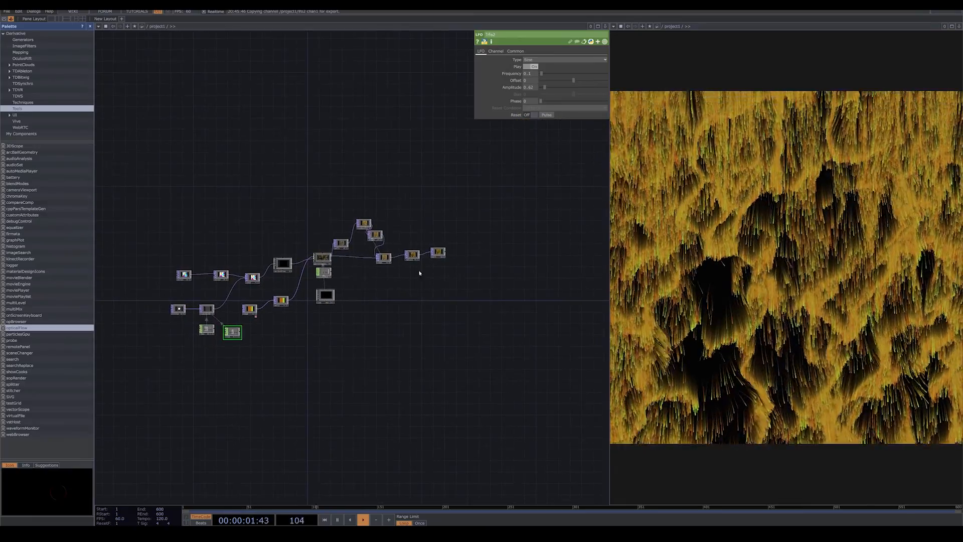
left_click(438, 252)
right_click(437, 253)
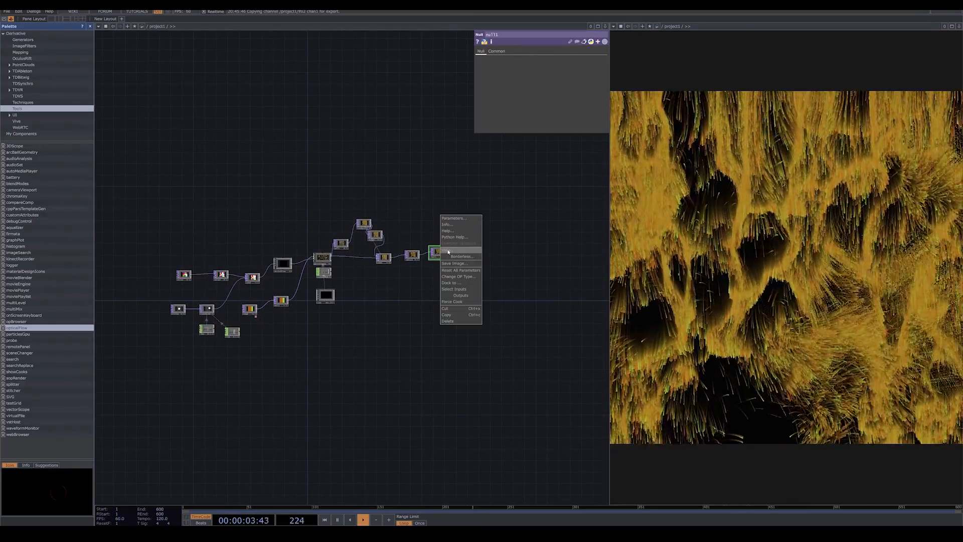
left_click(448, 251)
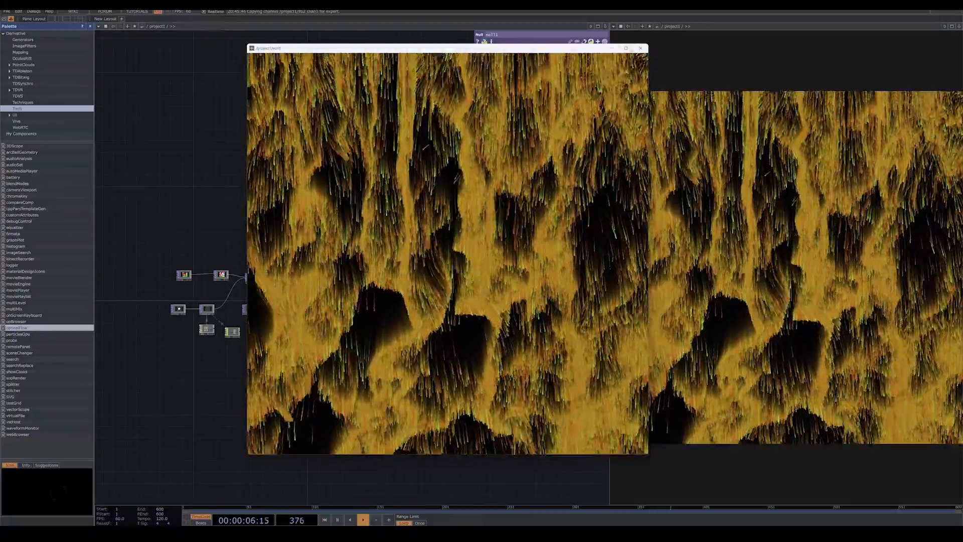
left_click(627, 50)
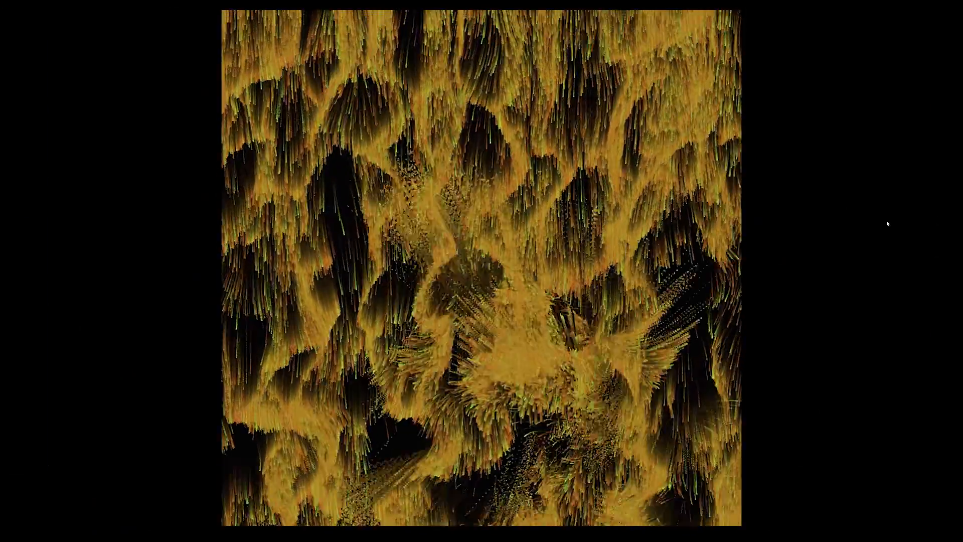